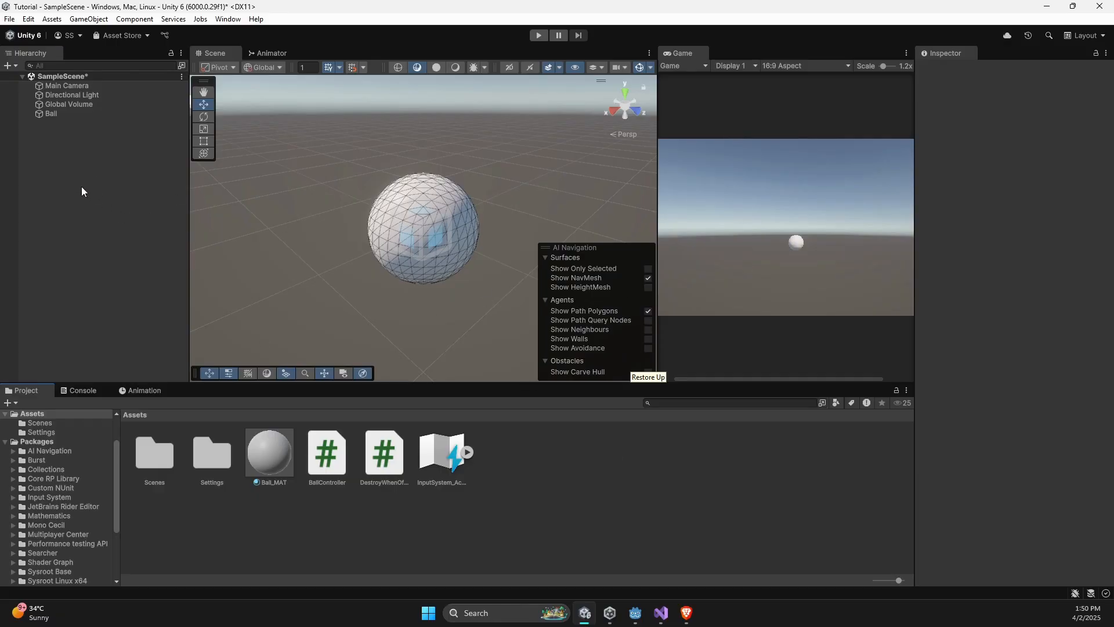
- Add a TextMeshPro UI text to the scene, import the TMP Essentials and set the Game view scale to 1x
right_click(82, 187)
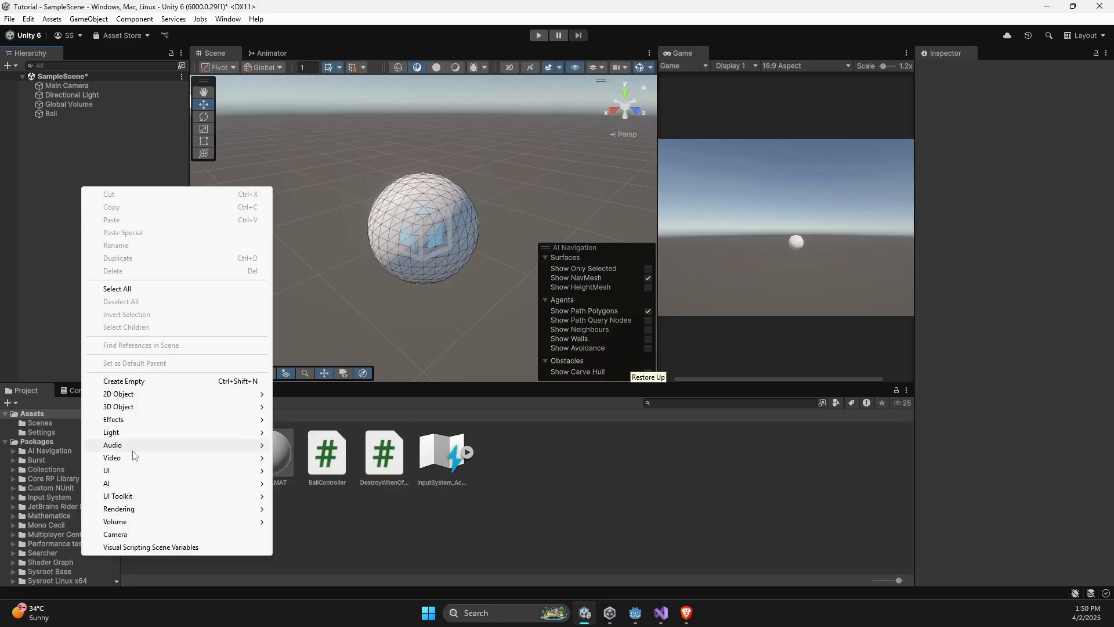
mouse_move(129, 472)
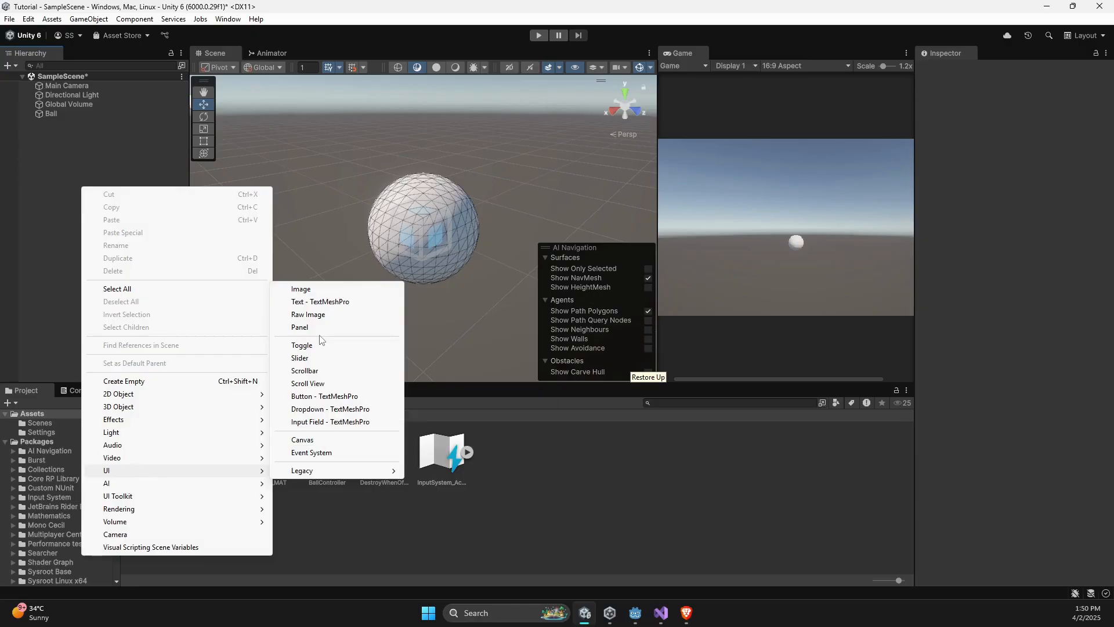
click(329, 302)
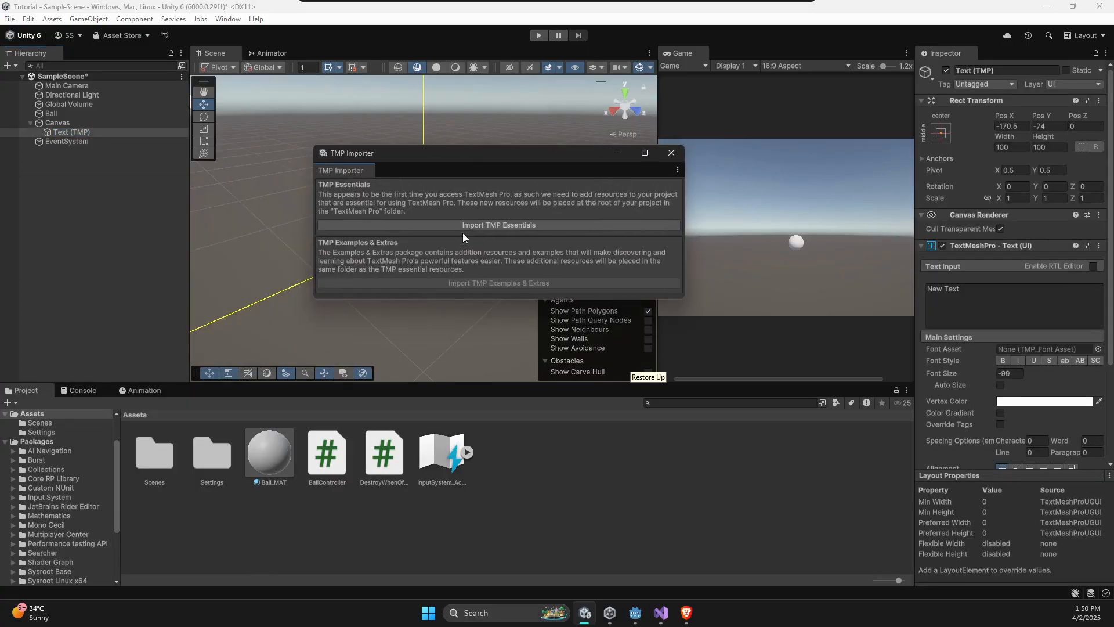
click(469, 226)
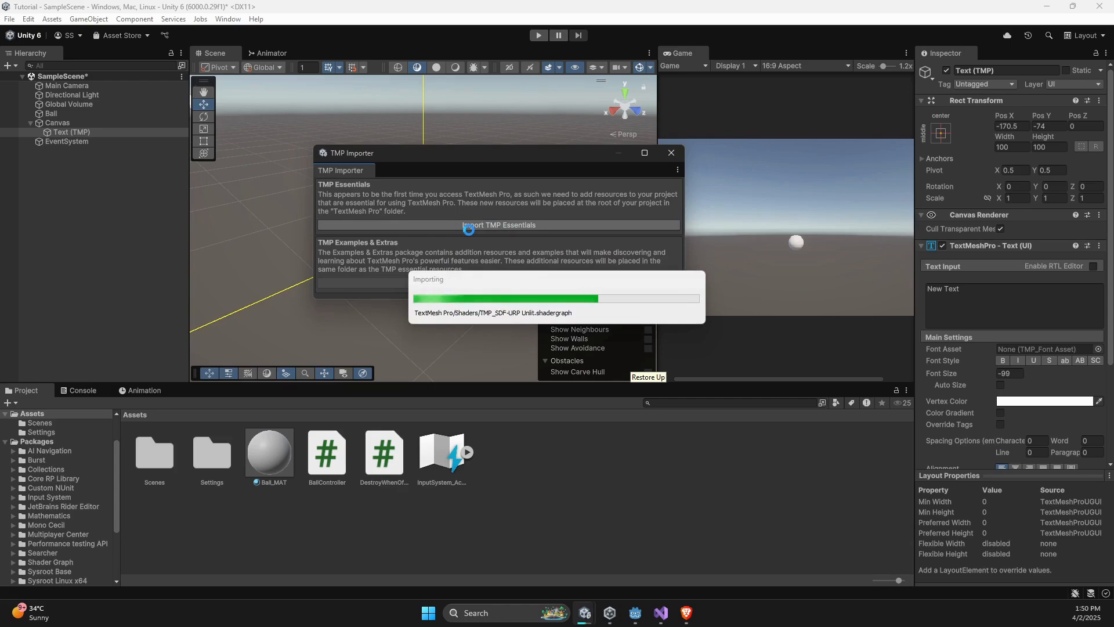
click(671, 153)
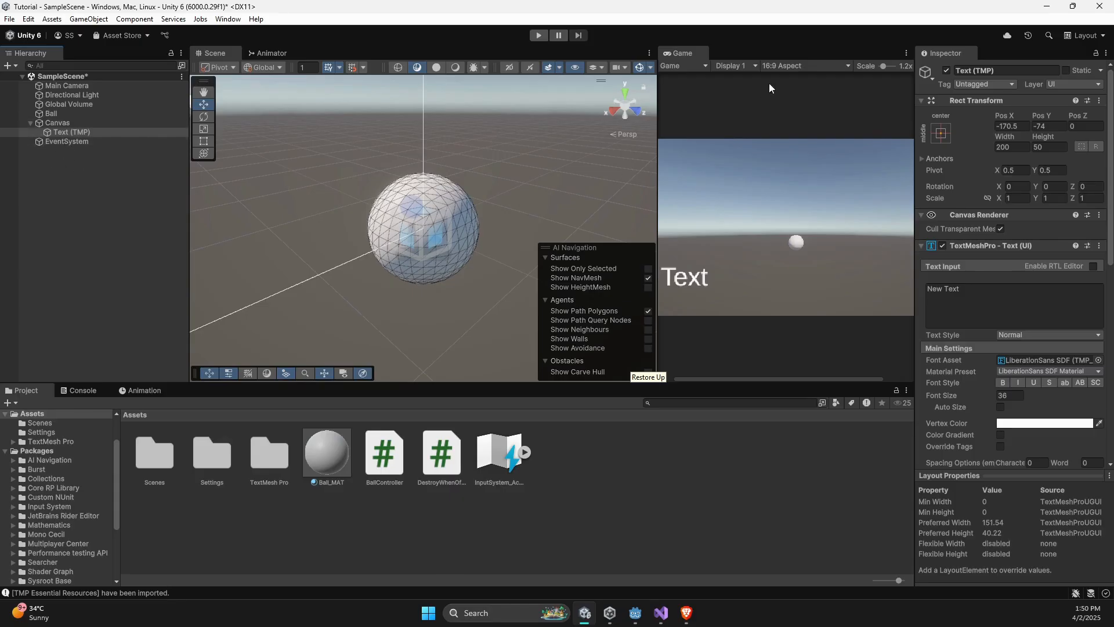
drag(883, 66, 878, 67)
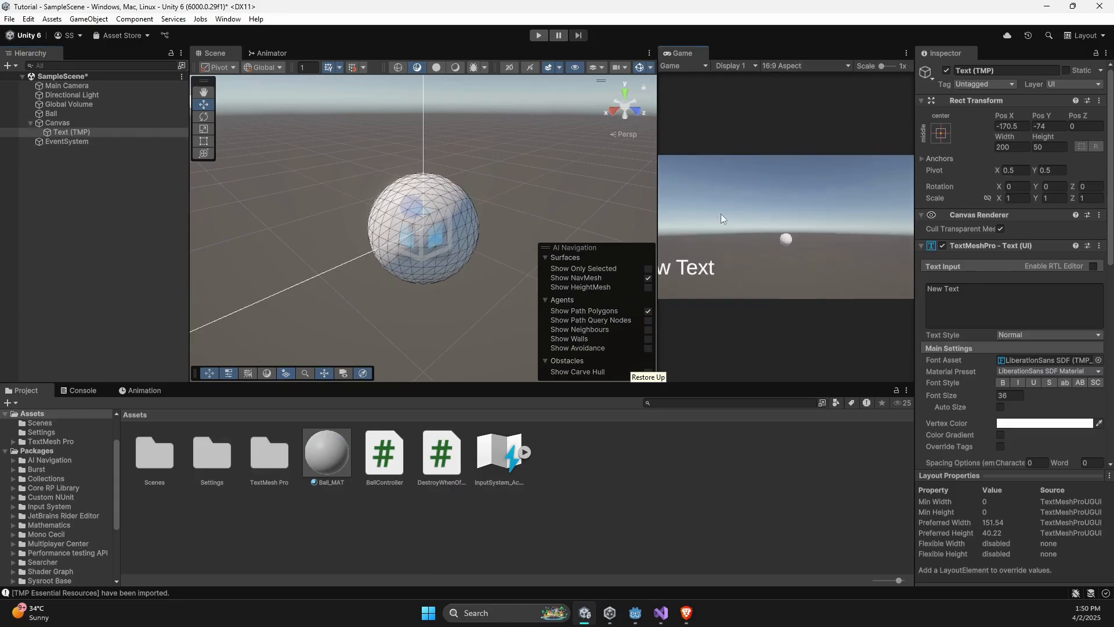
- Set the Canvas Scaler to Scale With Screen Size, with a 1920 x 1080 reference resolution and a width/height match of 0.5
click(58, 123)
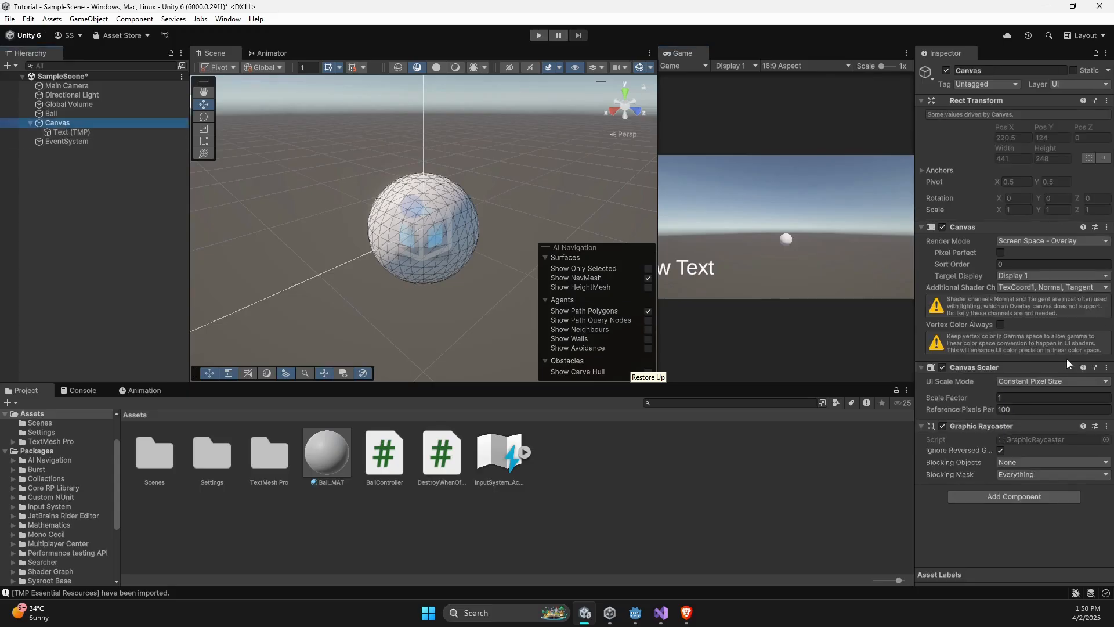
click(1015, 382)
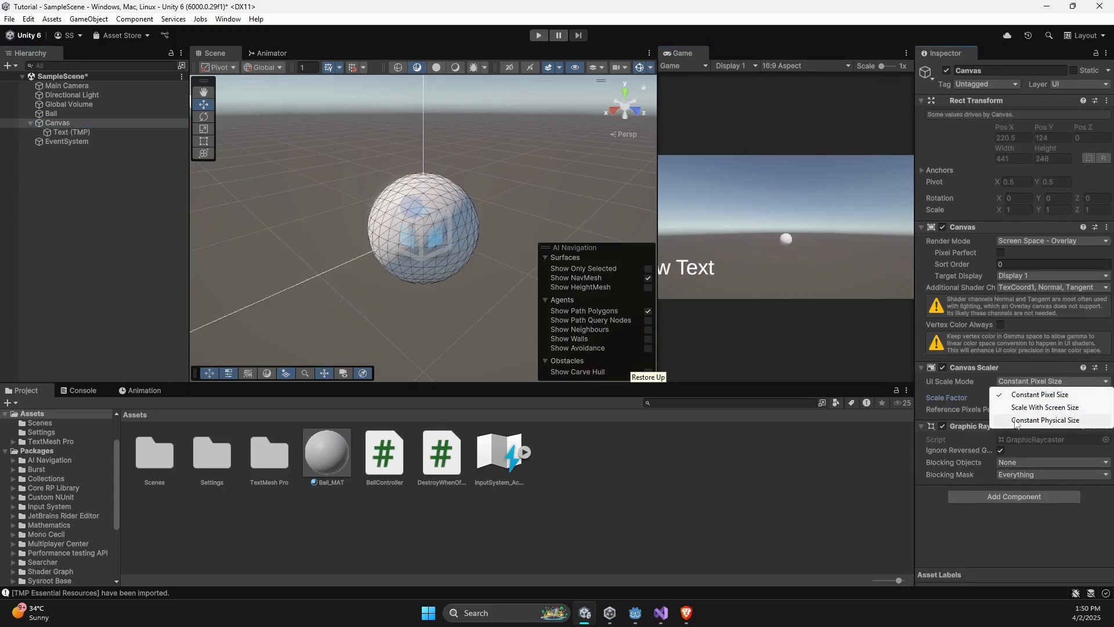
click(1015, 413)
click(1012, 397)
text(19)
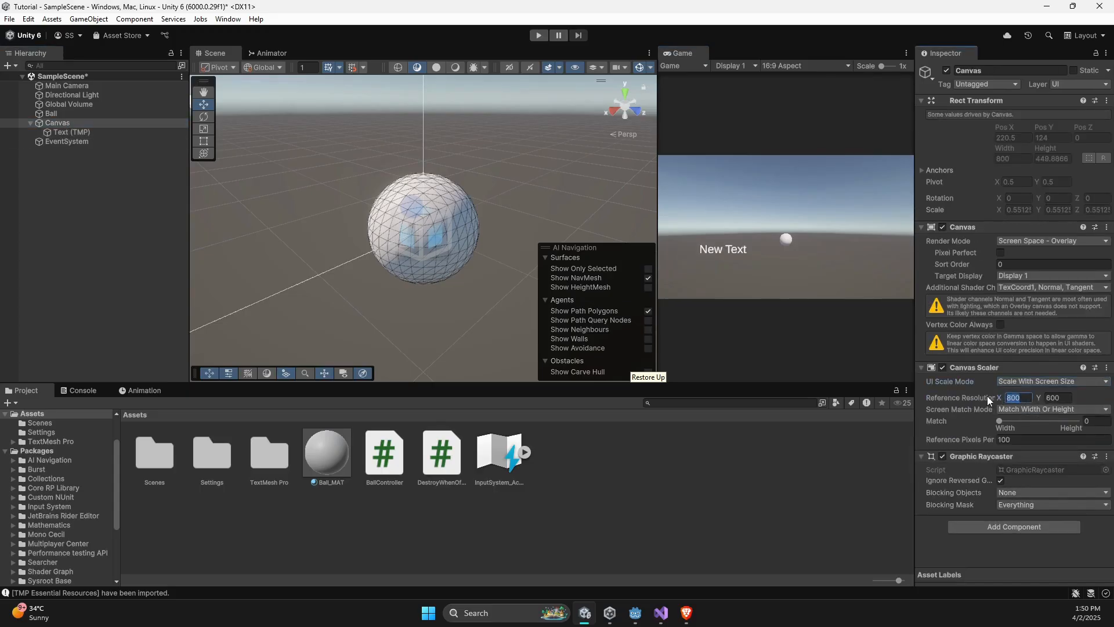
text(20)
key(Tab)
text(1080)
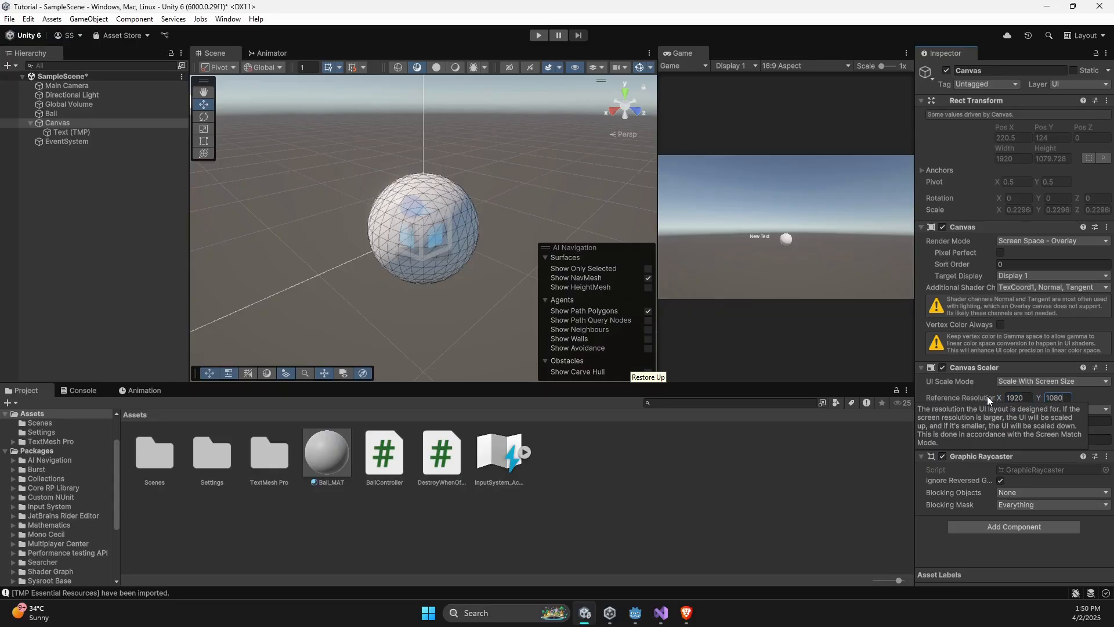
key(Return)
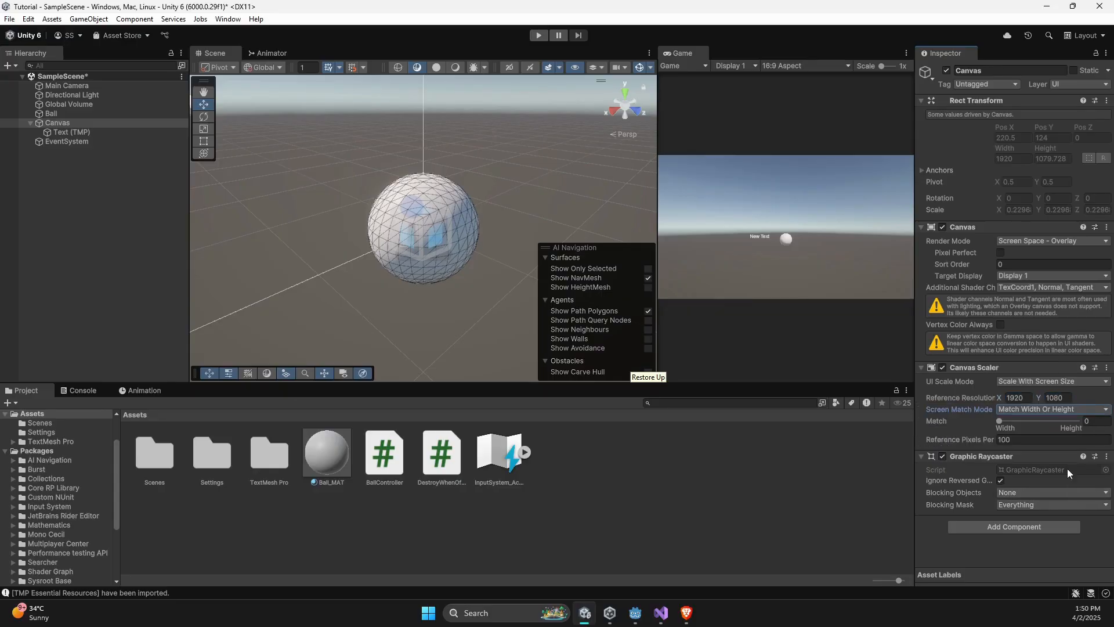
click(1095, 422)
text(0.5)
- Anchor the text to middle center, including its pivot and position, and reset the Game view scale to 1x
click(103, 132)
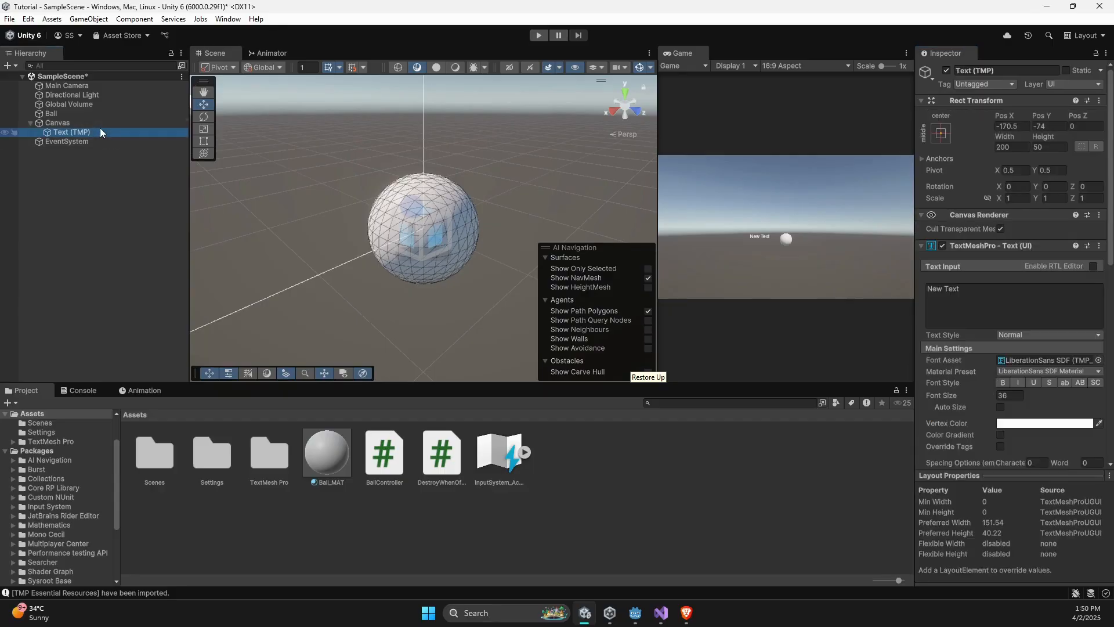
click(941, 134)
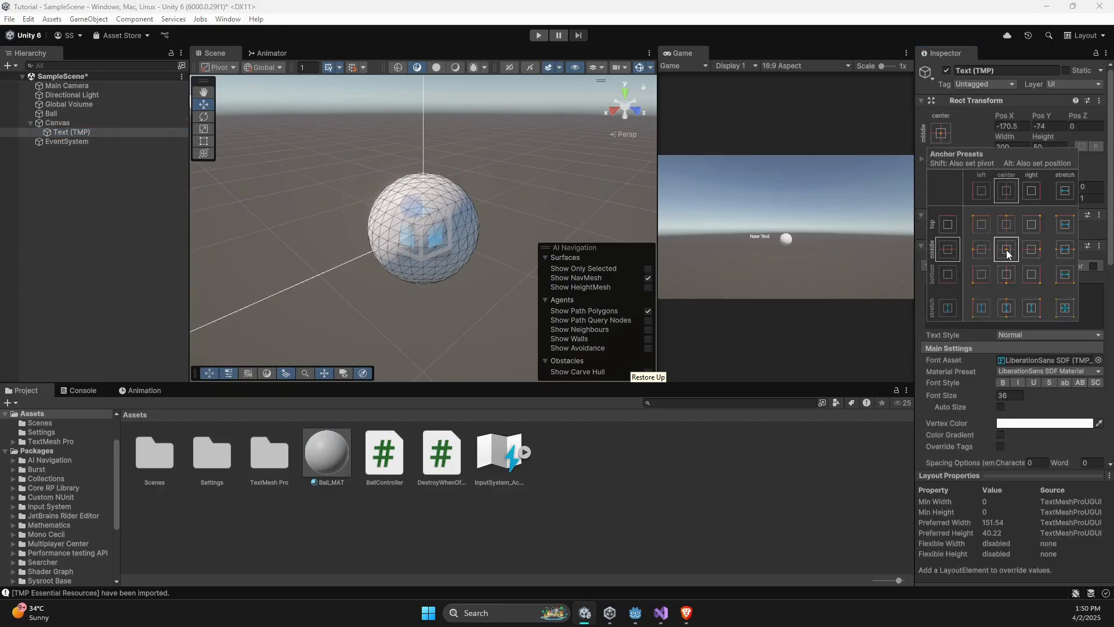
key(shift+alt)
alt+shift+click(1007, 251)
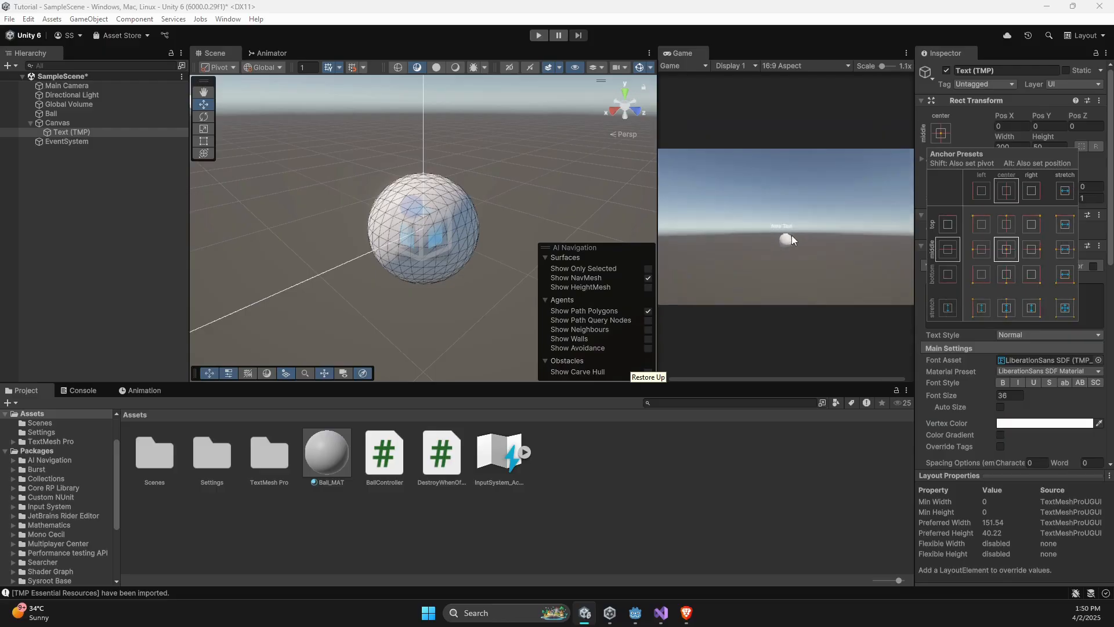
click(877, 66)
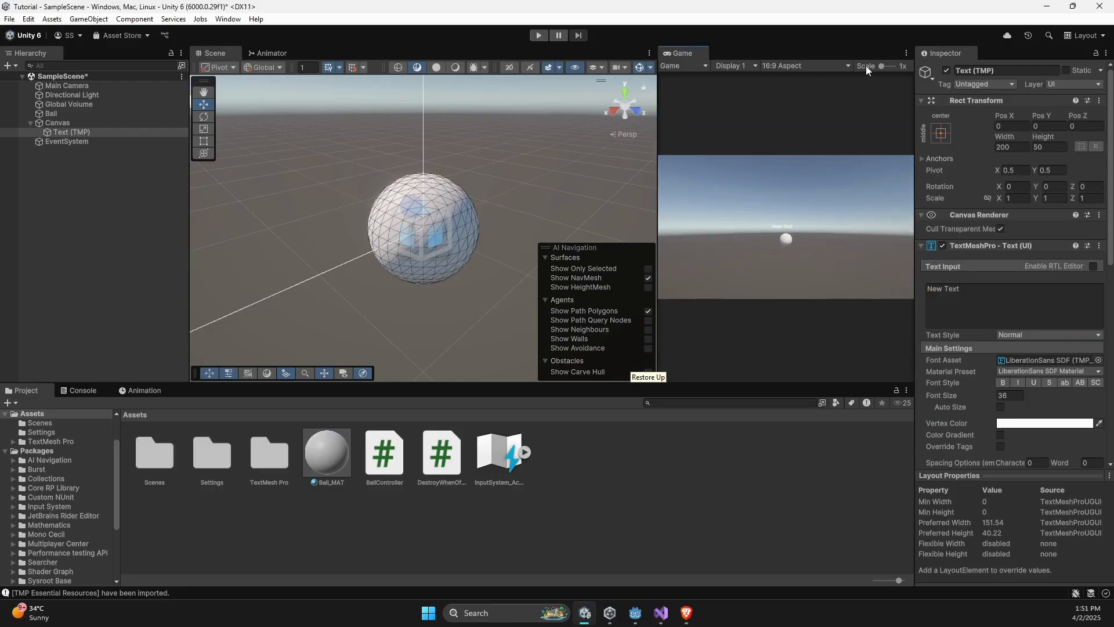
click(96, 86)
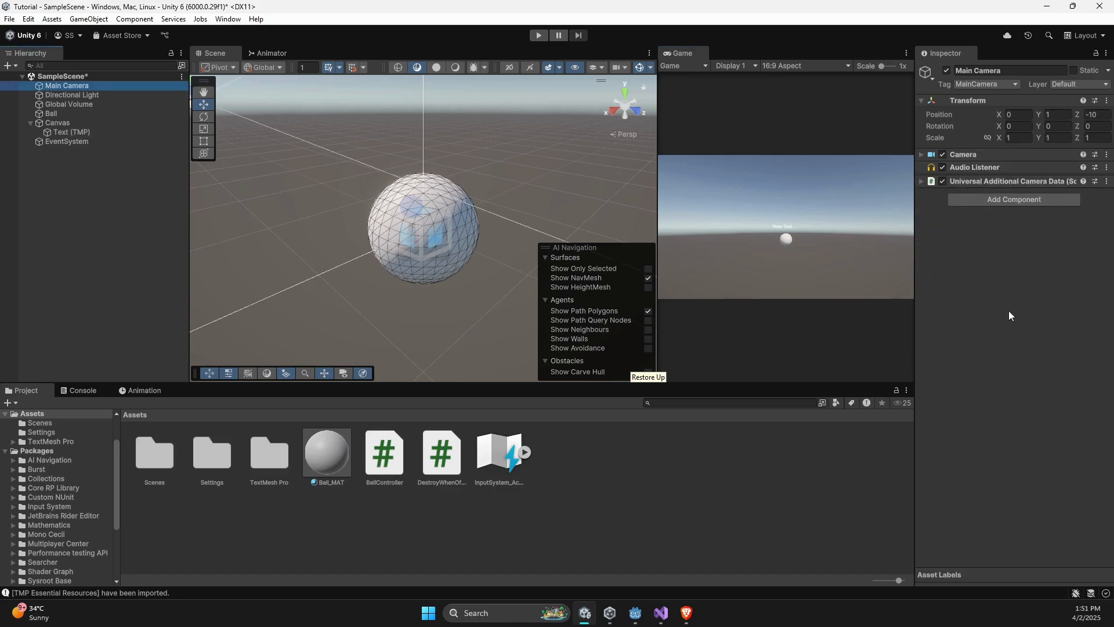
click(921, 156)
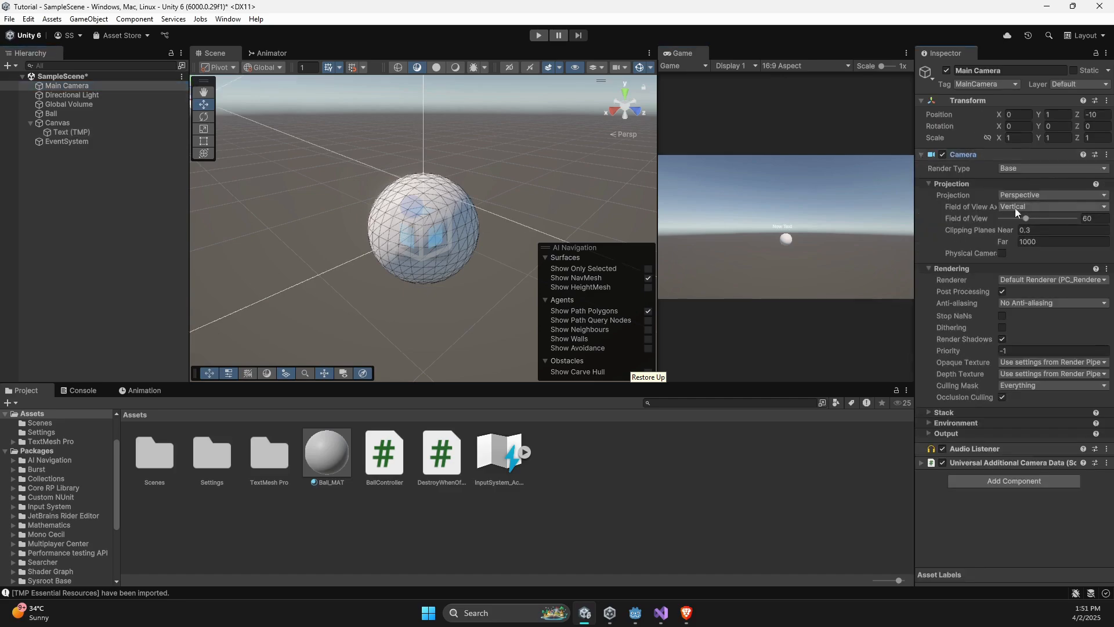
- Raise the text to a Pos Y of about 350 and enlarge the Game view
click(92, 130)
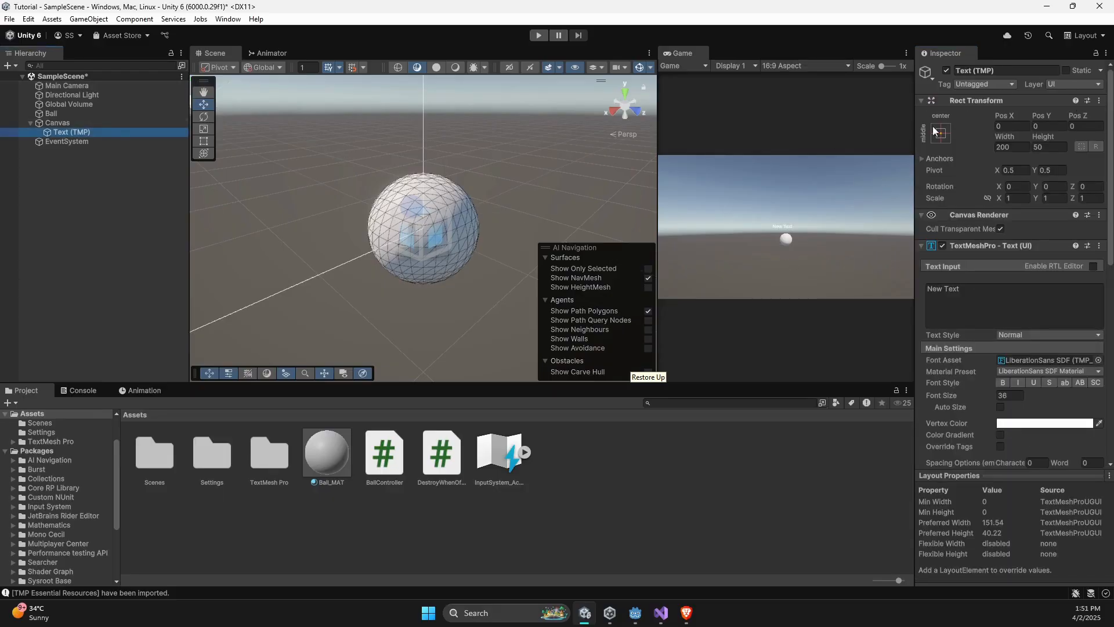
drag(1039, 116, 1051, 115)
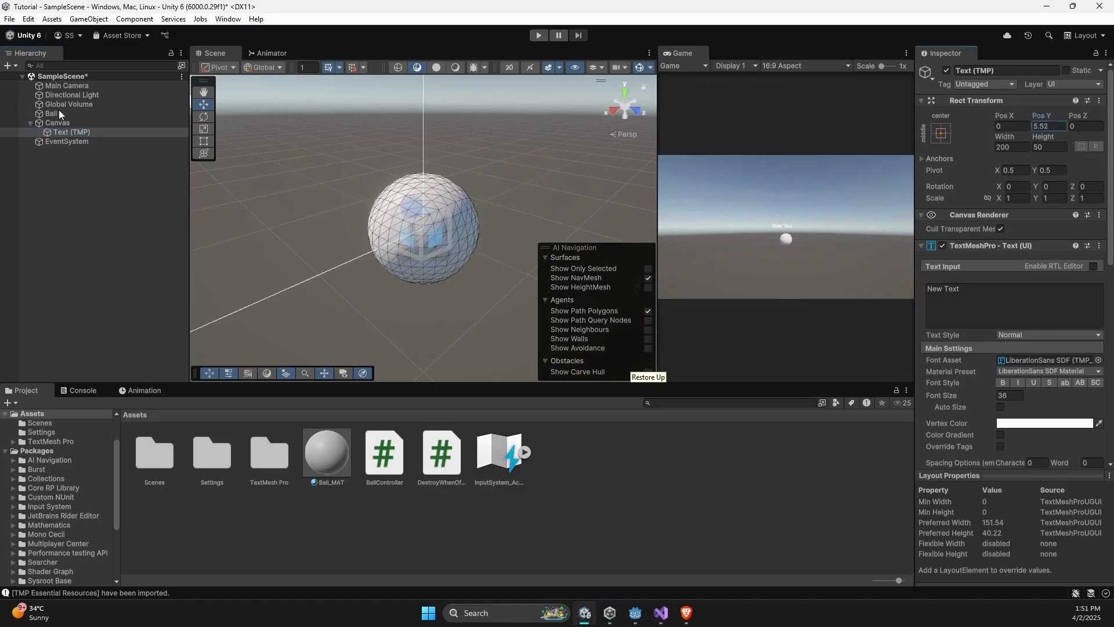
drag(61, 115, 408, 119)
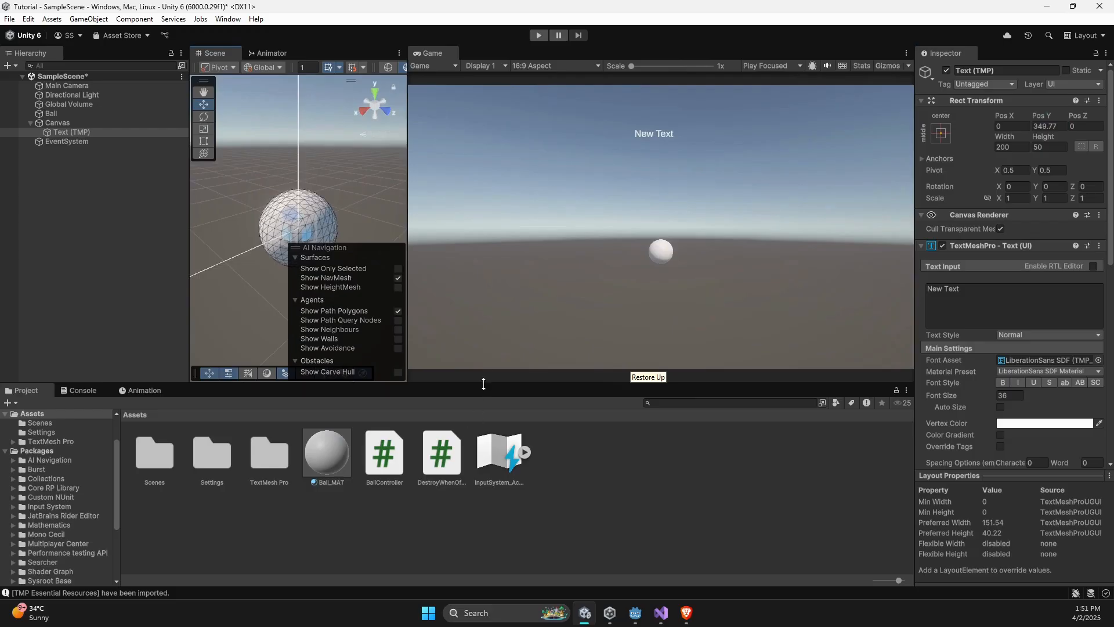
drag(483, 383, 489, 435)
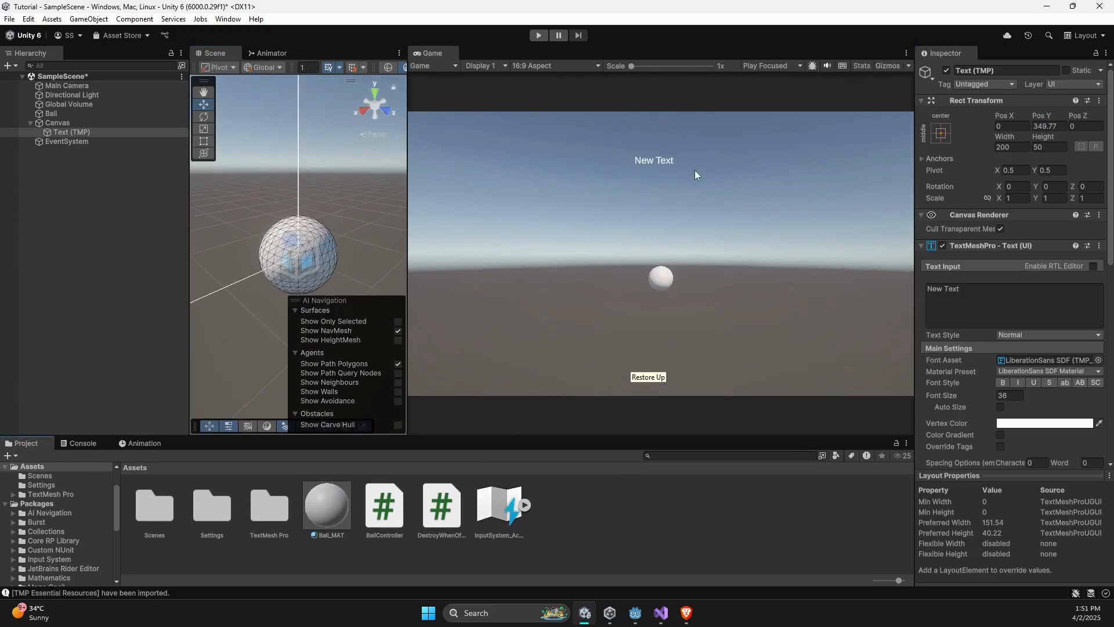
- Replace the text object's content with "Hello, I am from Unity"
click(972, 288)
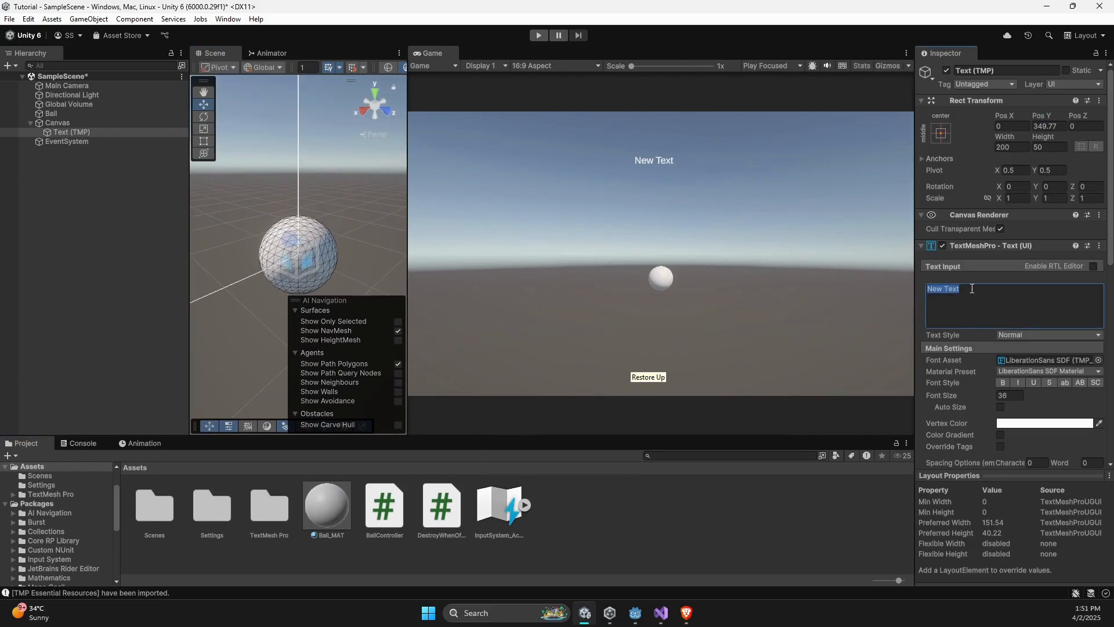
text(Hello, I am from U)
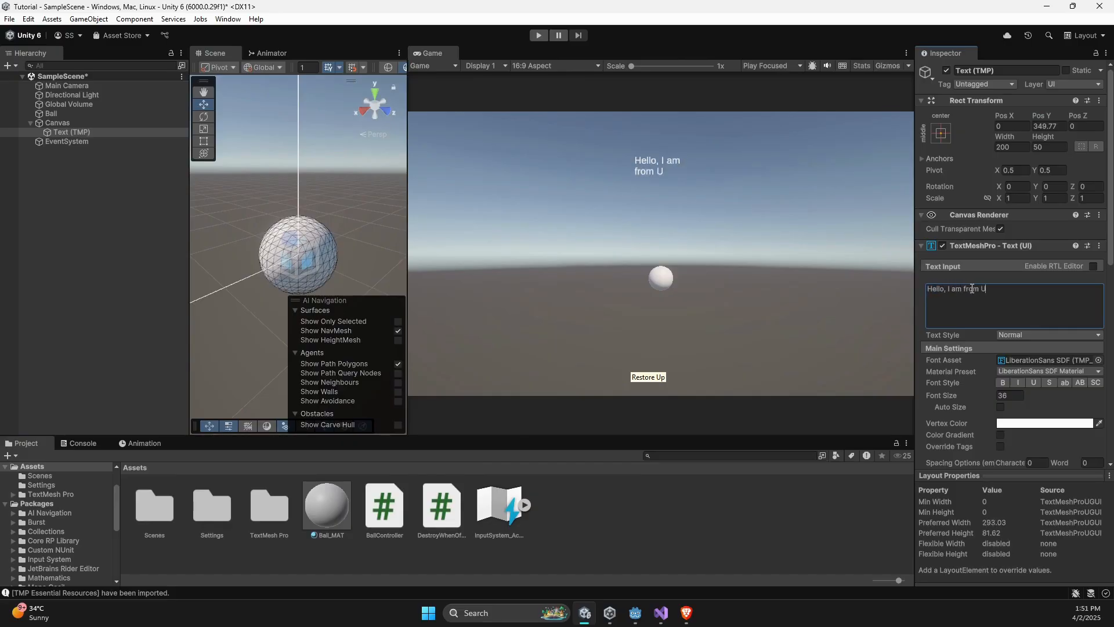
text(nity)
- Make the text bold and increase its font size to about 37.57
scroll(1069, 377, down, 1)
click(1003, 352)
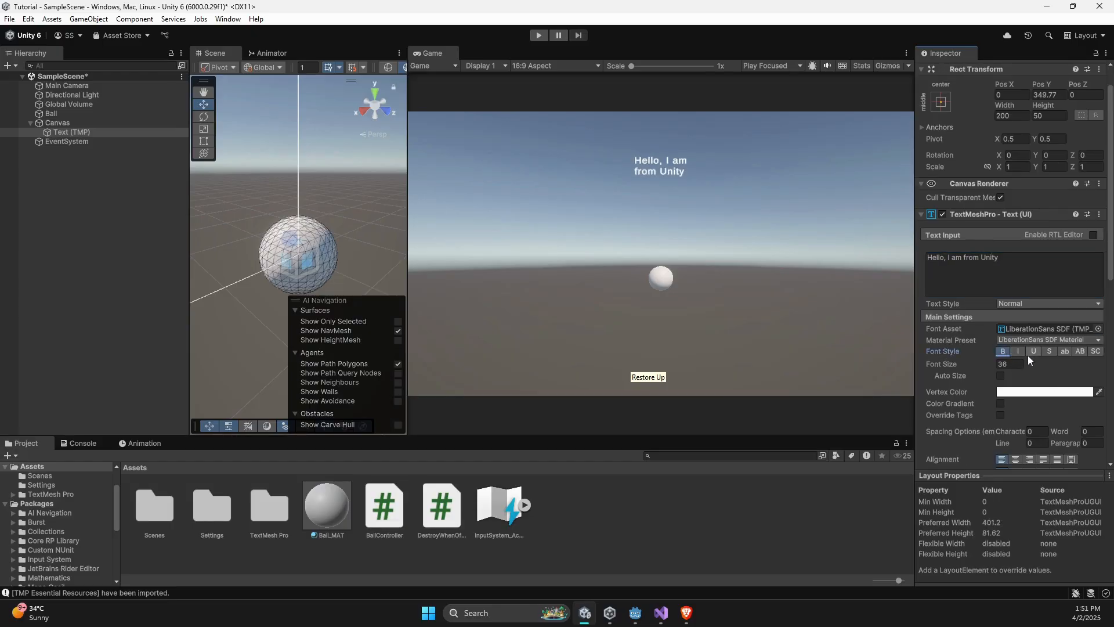
click(1030, 352)
click(1029, 353)
drag(994, 366, 1015, 369)
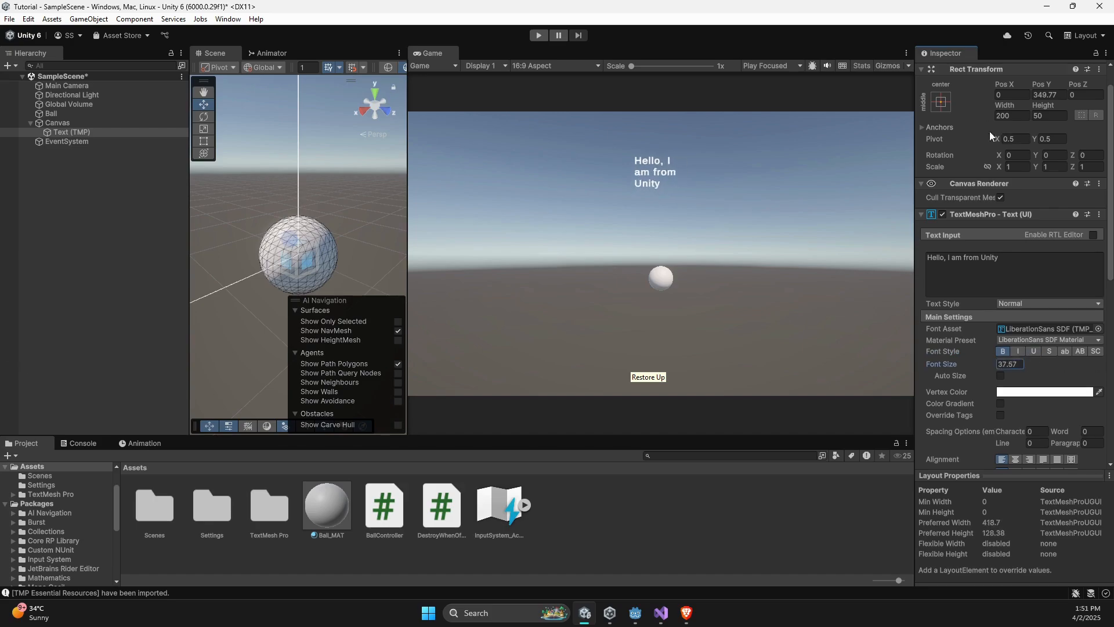
- Set the text box's width to 500
scroll(1002, 122, up, 1)
drag(1000, 137, 198, 147)
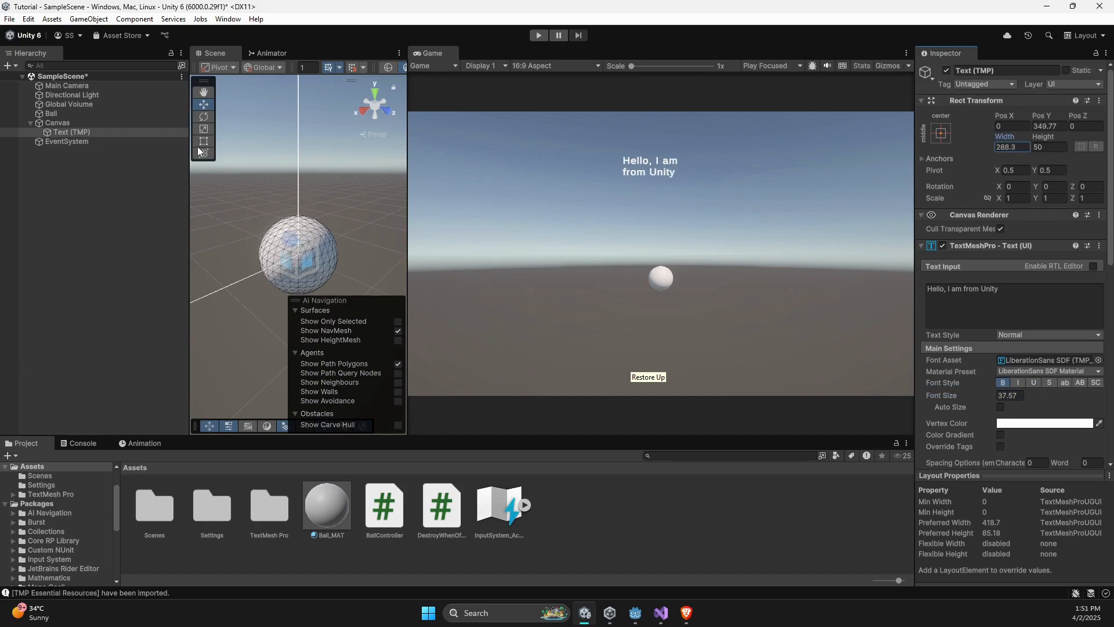
click(1012, 148)
text(5)
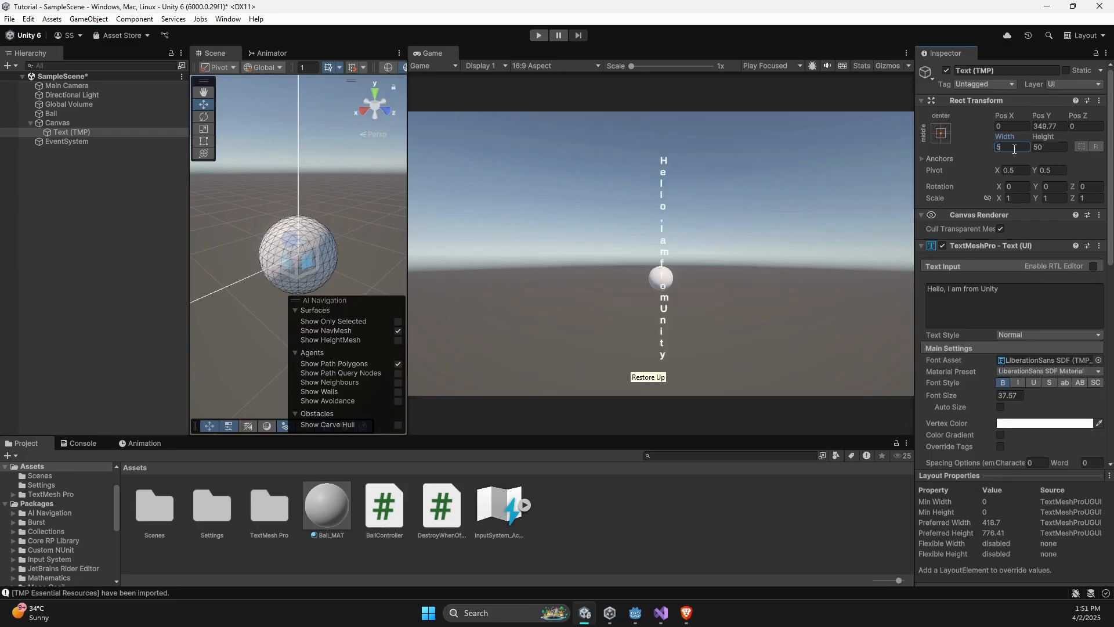
text(00)
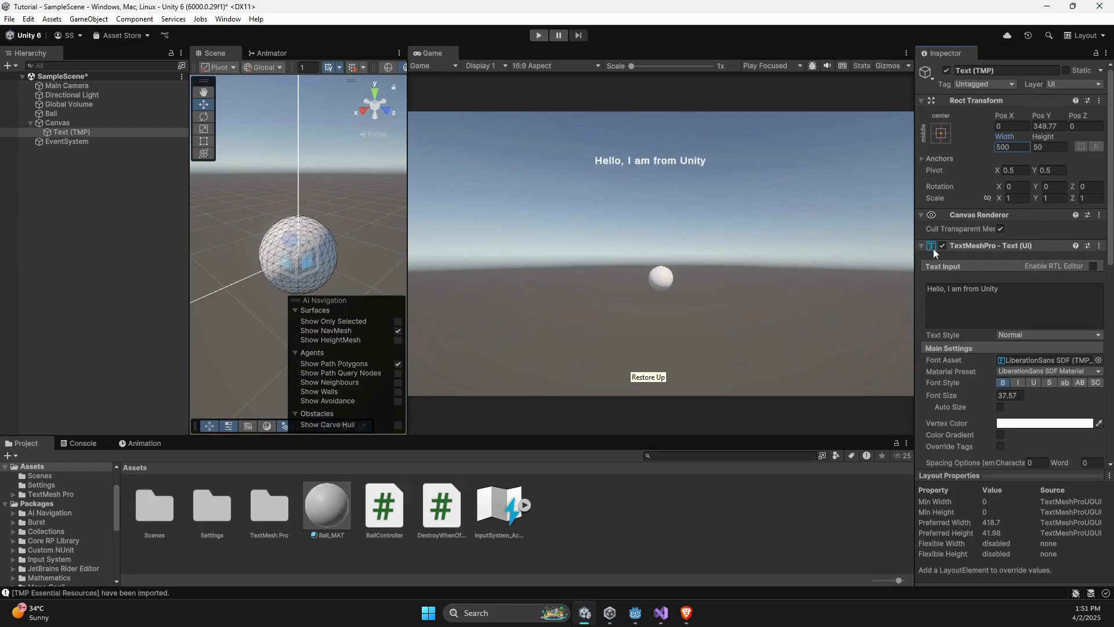
- Try the Auto Size option on the text
click(998, 409)
click(997, 408)
scroll(318, 224, down, 1)
- Widen the Scene view and examine the Canvas, its child text and the EventSystem object
drag(410, 206, 605, 206)
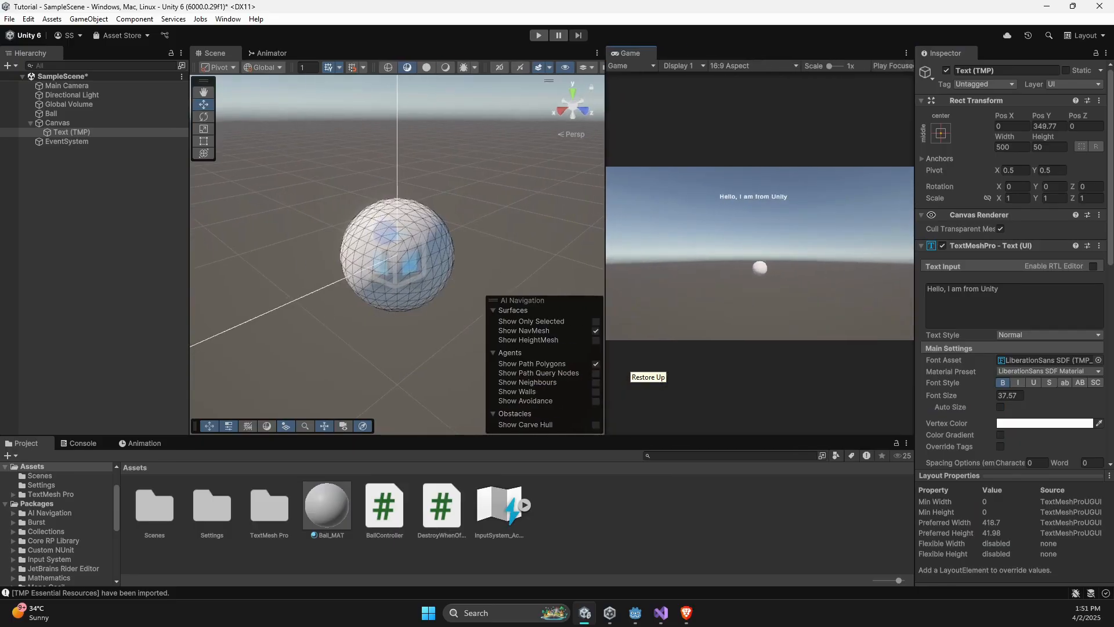
click(65, 123)
click(75, 134)
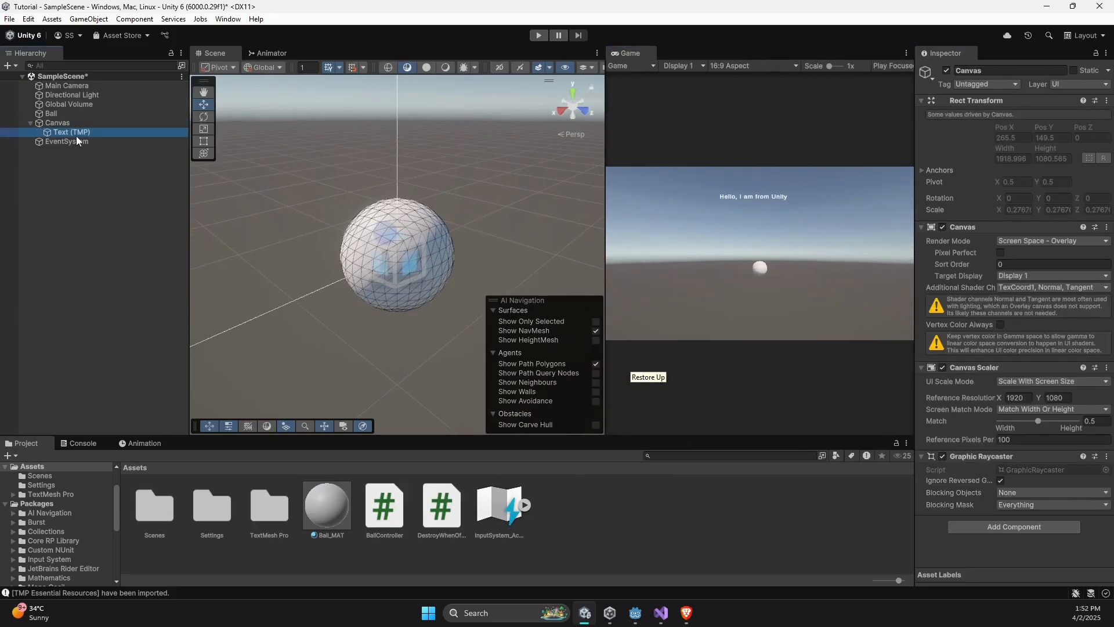
click(76, 122)
click(79, 140)
click(82, 130)
click(80, 125)
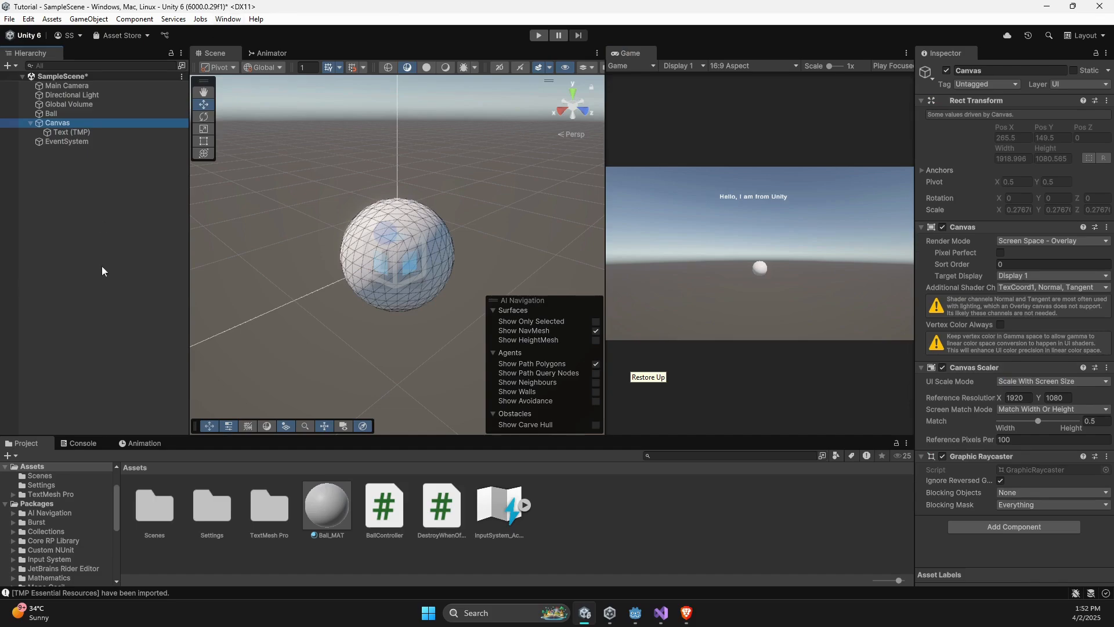
- Open the UI Builder of the UI Toolkit to view its layout, and close it
click(227, 19)
mouse_move(320, 354)
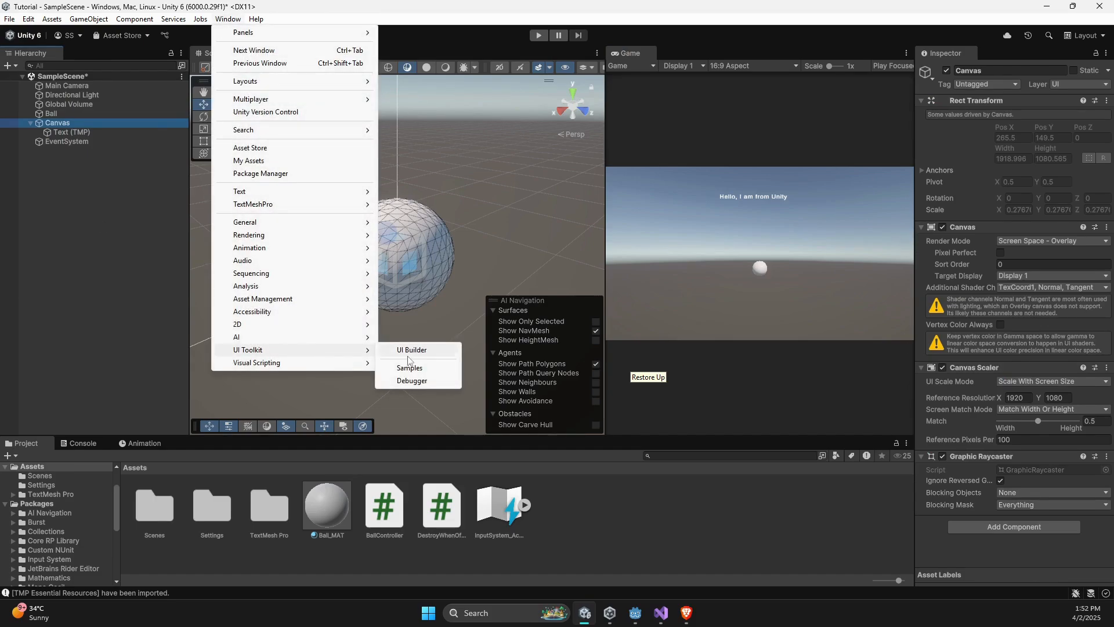
click(410, 350)
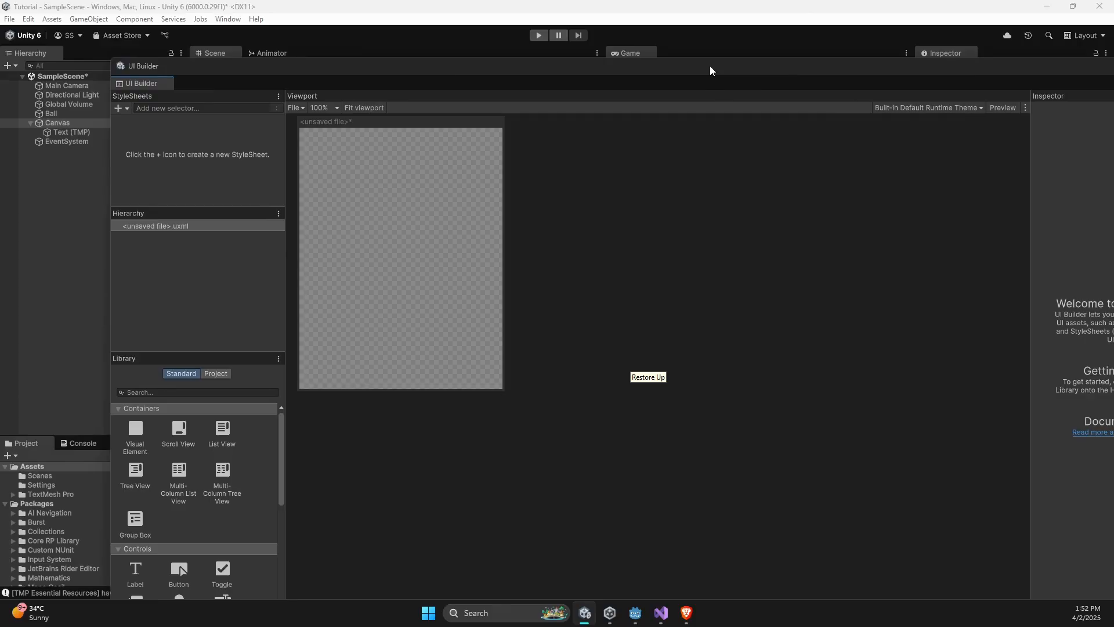
drag(709, 65, 447, 245)
click(939, 245)
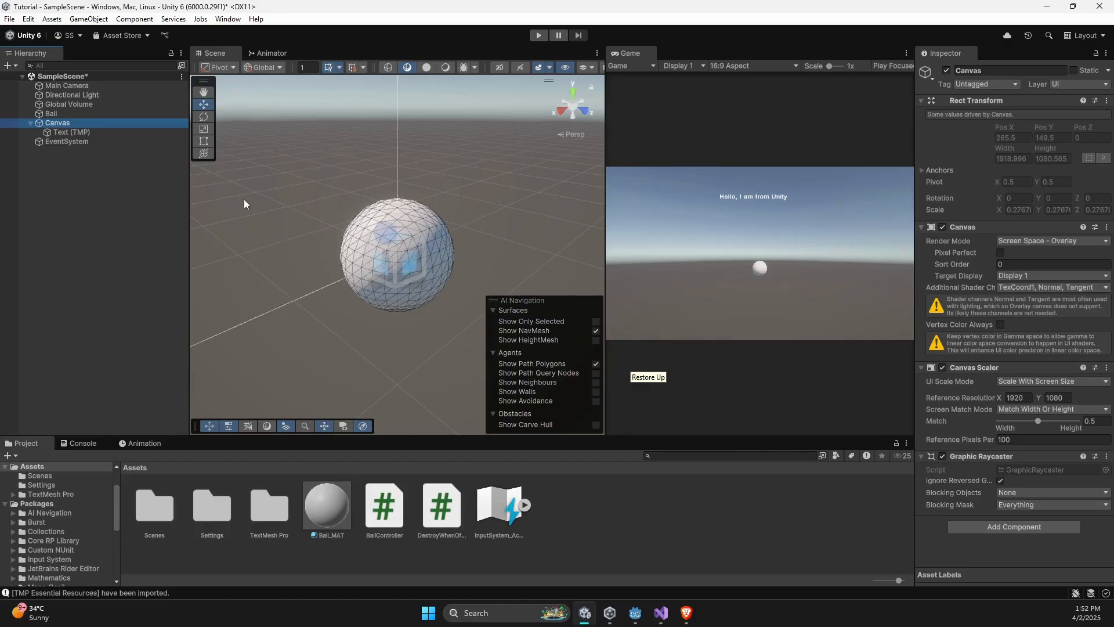
- Add a TextMeshPro Input Field as a child of the Canvas
right_click(107, 126)
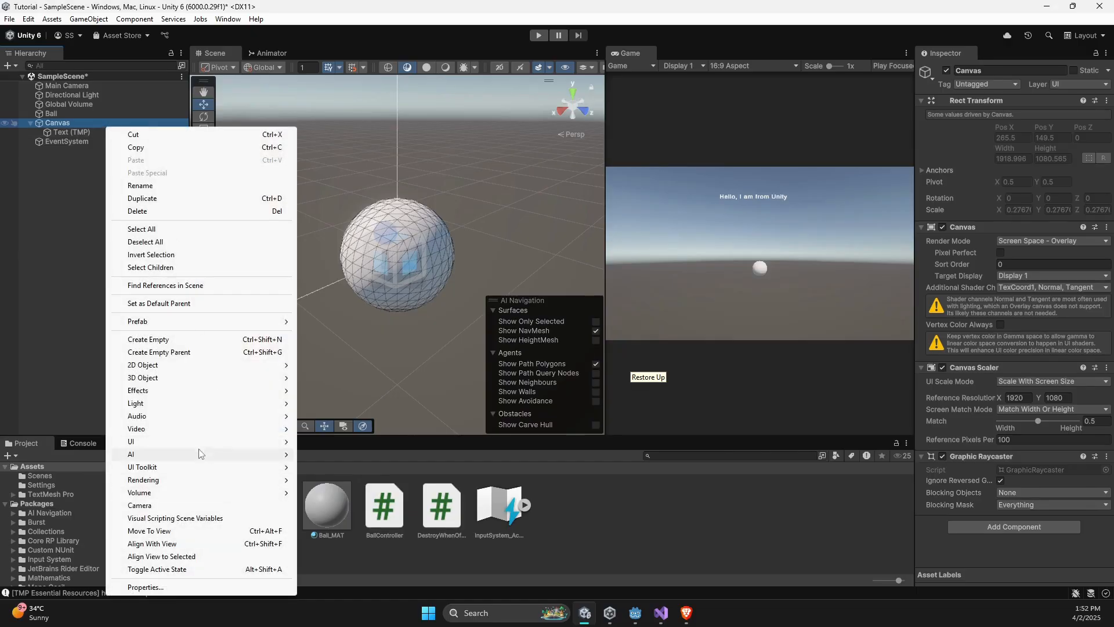
mouse_move(198, 443)
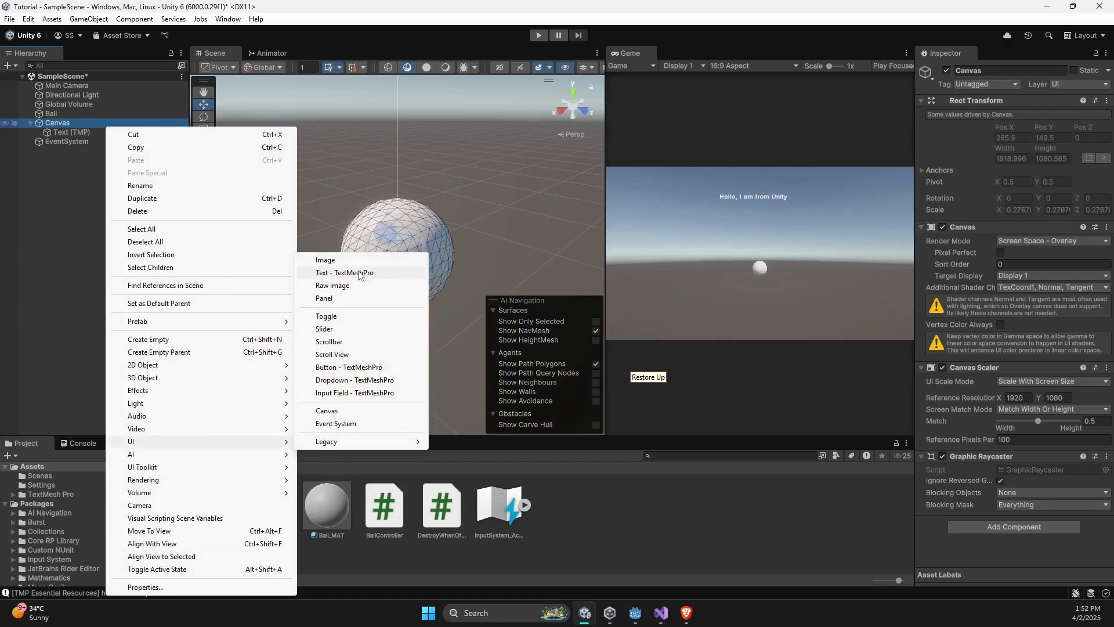
click(378, 393)
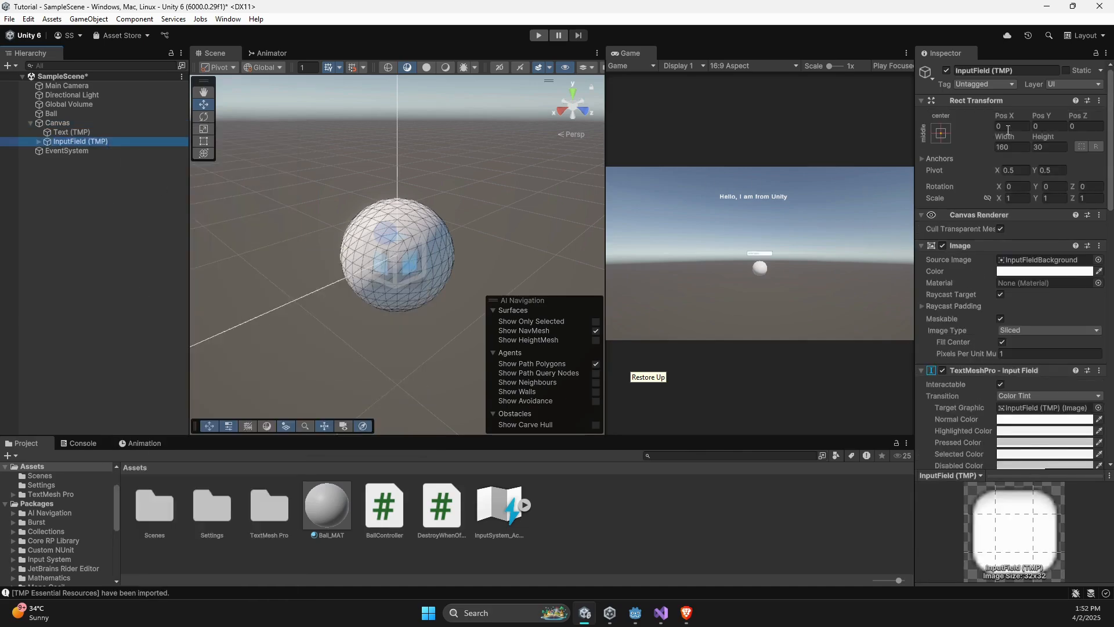
- Set the input field's width to 300 and its height to 80
click(1014, 148)
text(300)
key(Tab)
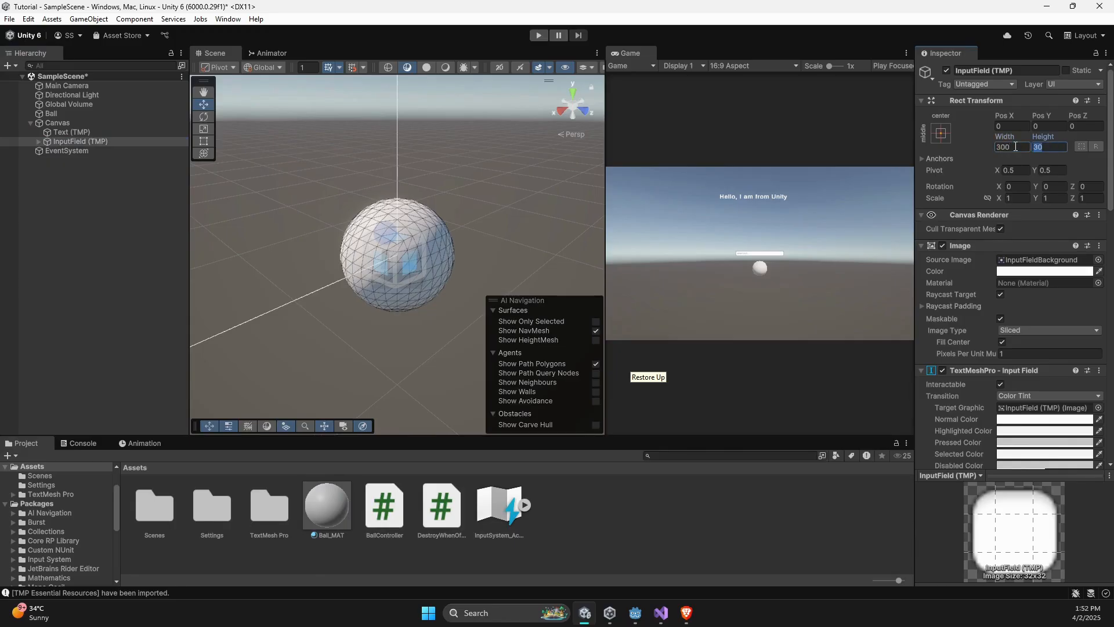
text(80)
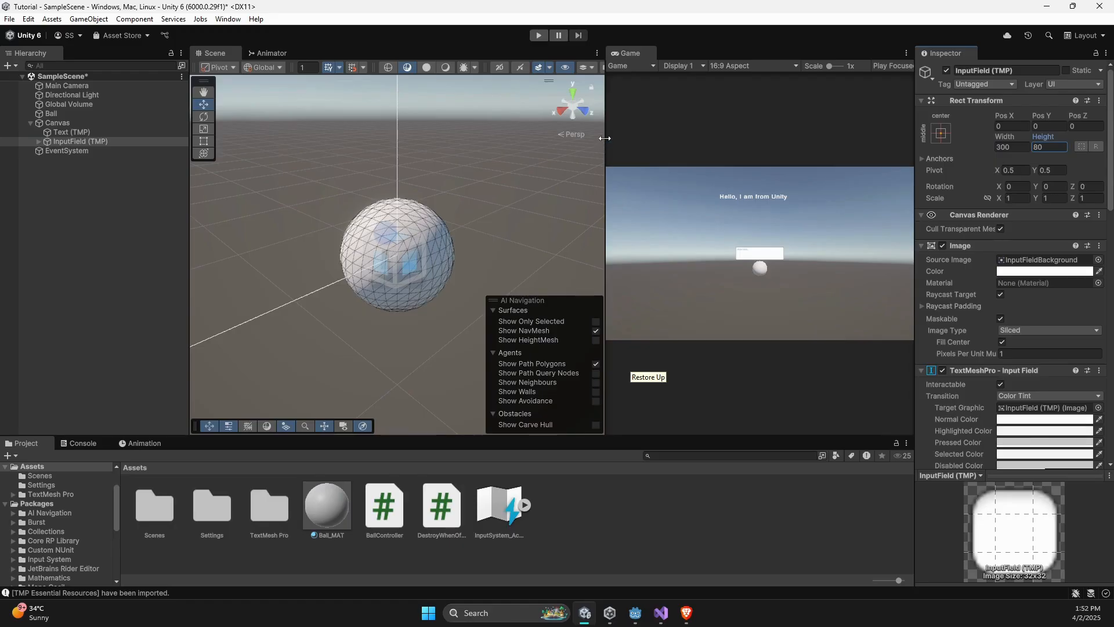
- Enlarge the Game view and scale the input field uniformly to 4.4
drag(605, 138, 309, 138)
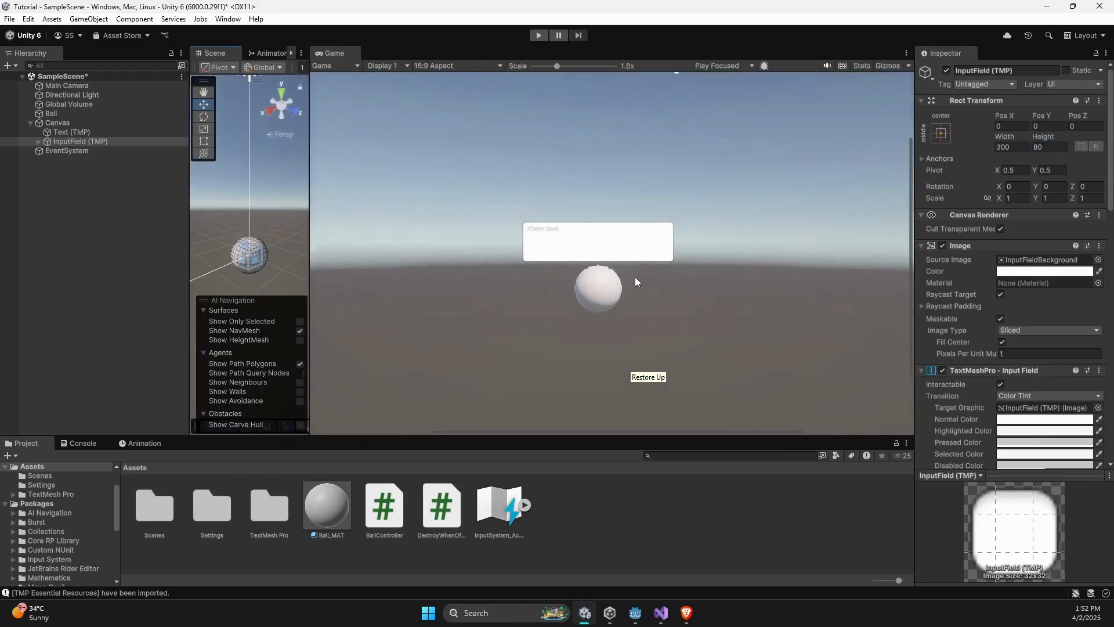
click(1008, 198)
text(4)
key(Return)
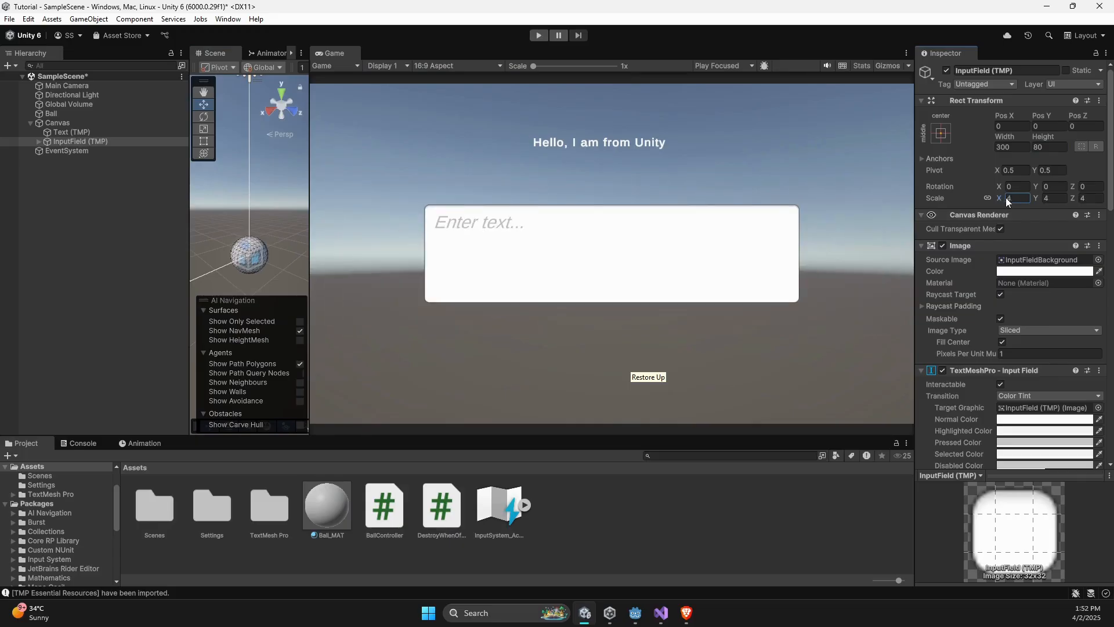
text(.4)
- Run the game, enter sample text in the input field to test it, and stop the game
click(538, 35)
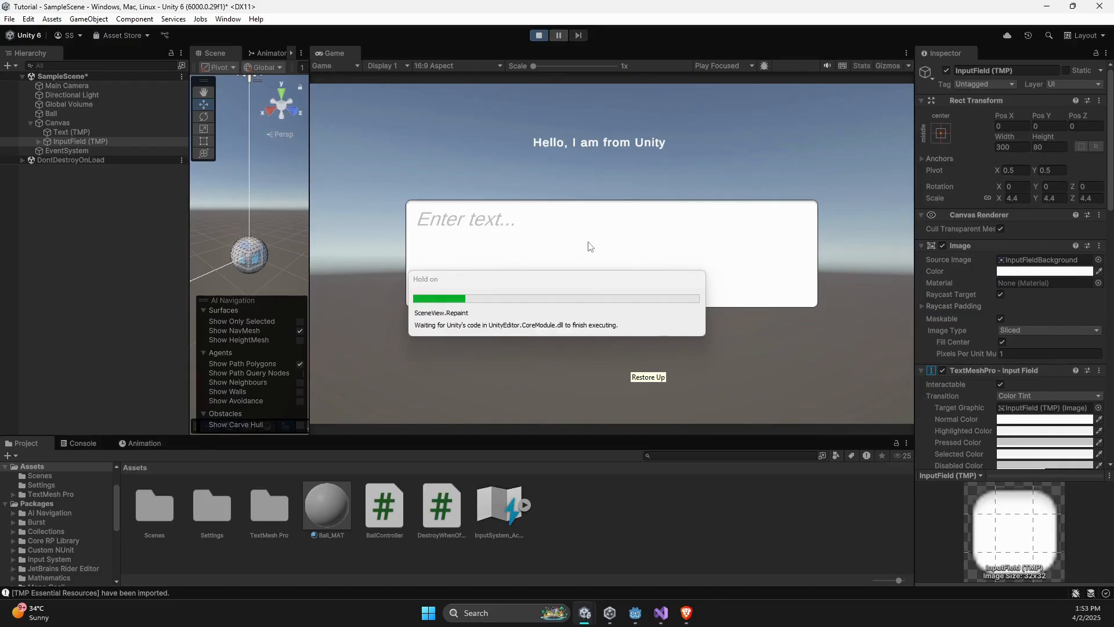
click(500, 232)
text(s)
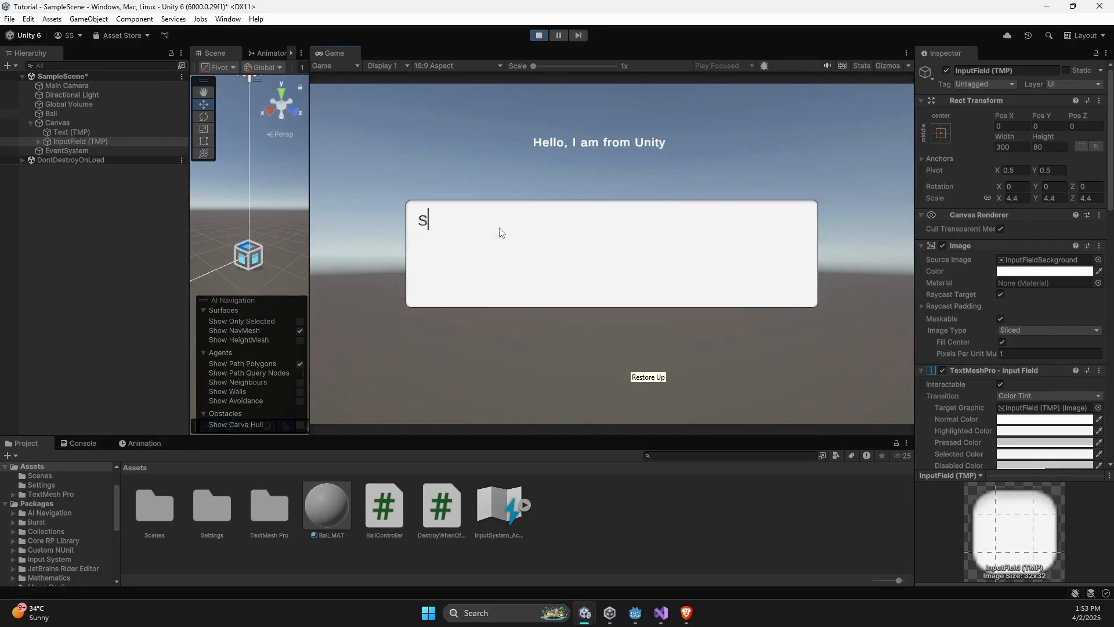
text(dkfdfcmf spf sw)
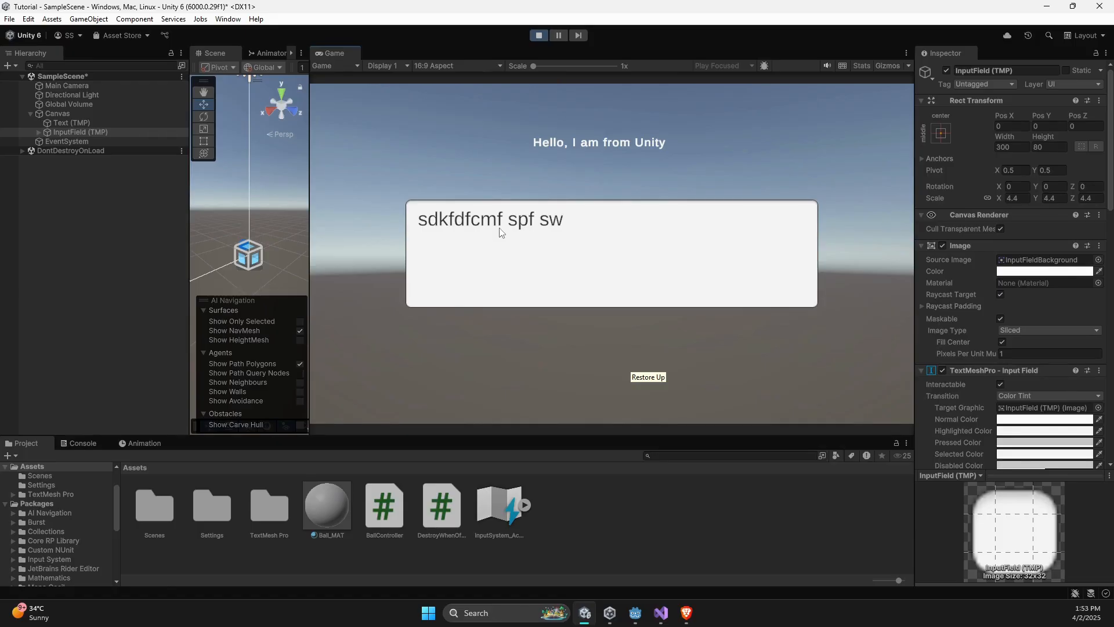
click(538, 36)
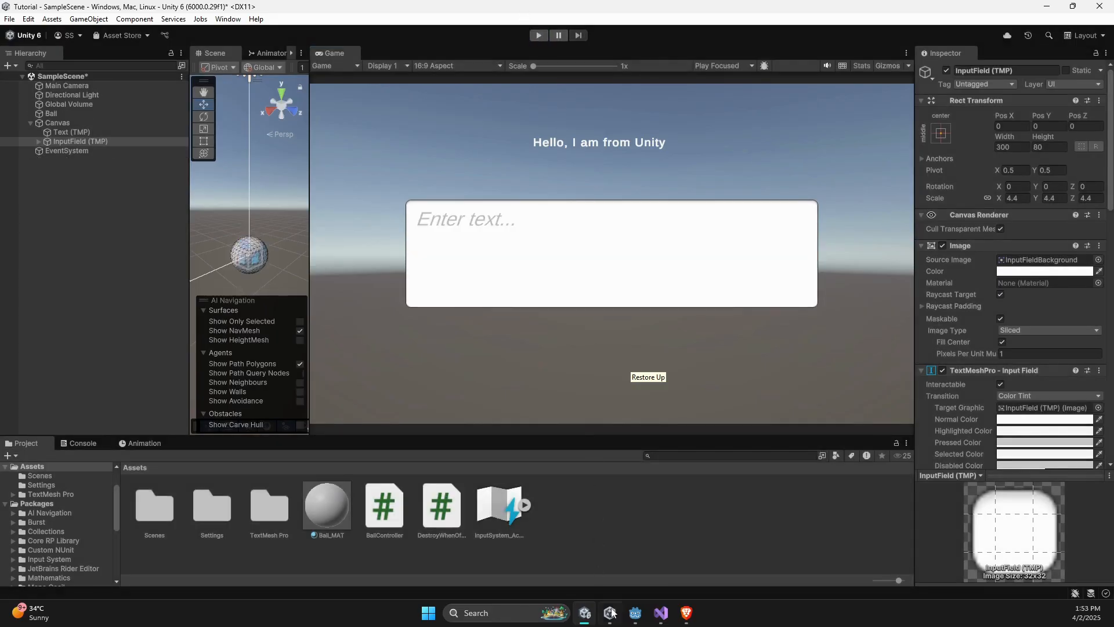
- Switch to Godot and view MainScene in the 3D workspace
mouse_move(633, 617)
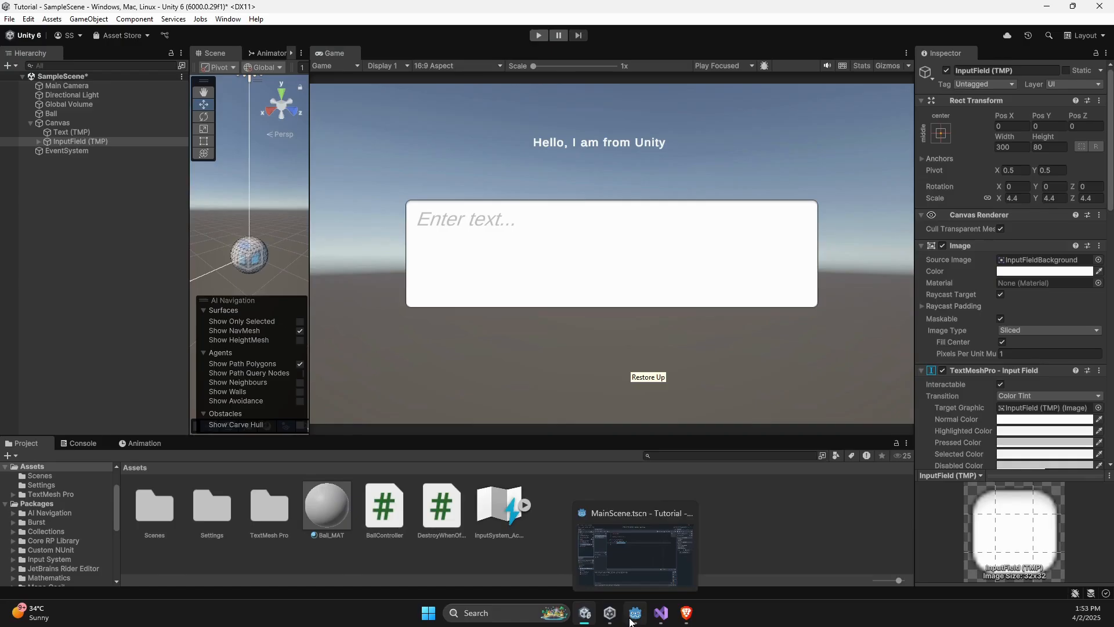
click(633, 616)
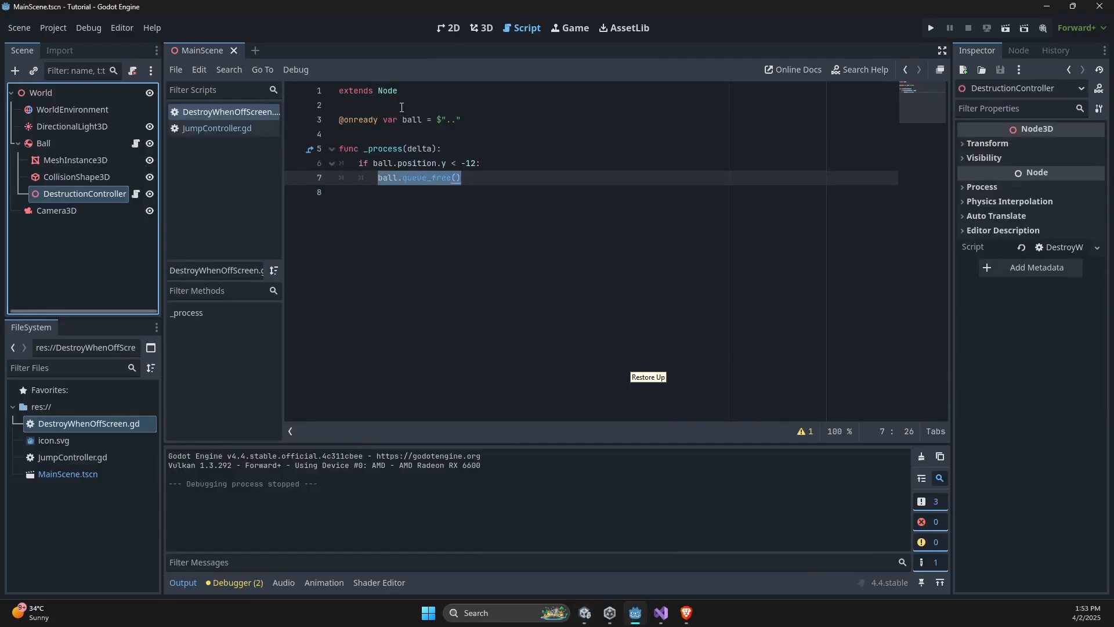
click(482, 28)
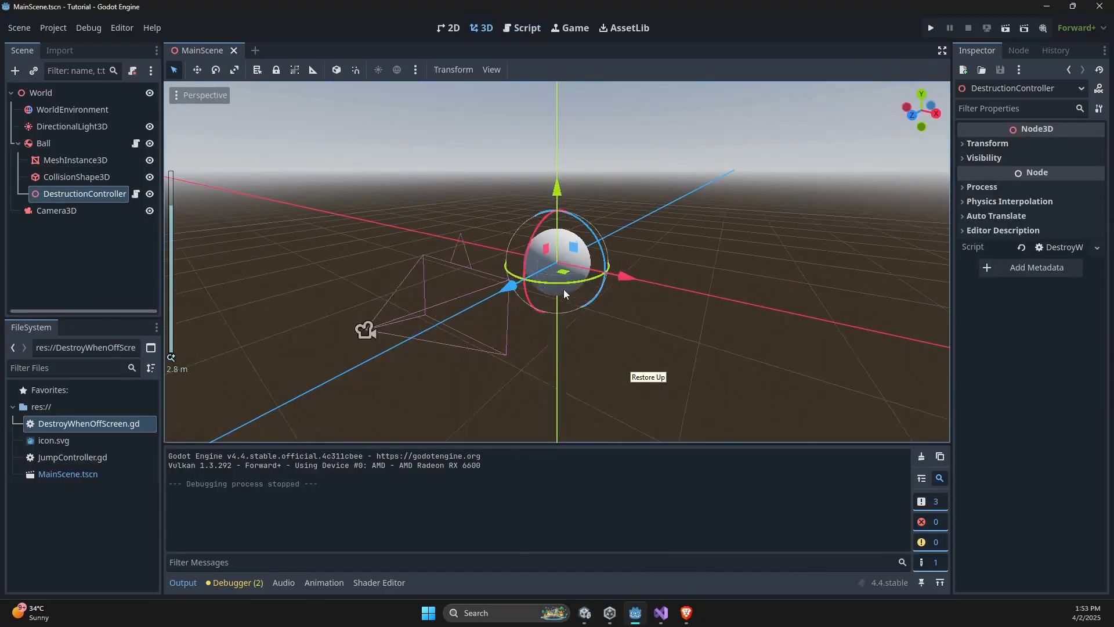
middle_drag(561, 288, 586, 299)
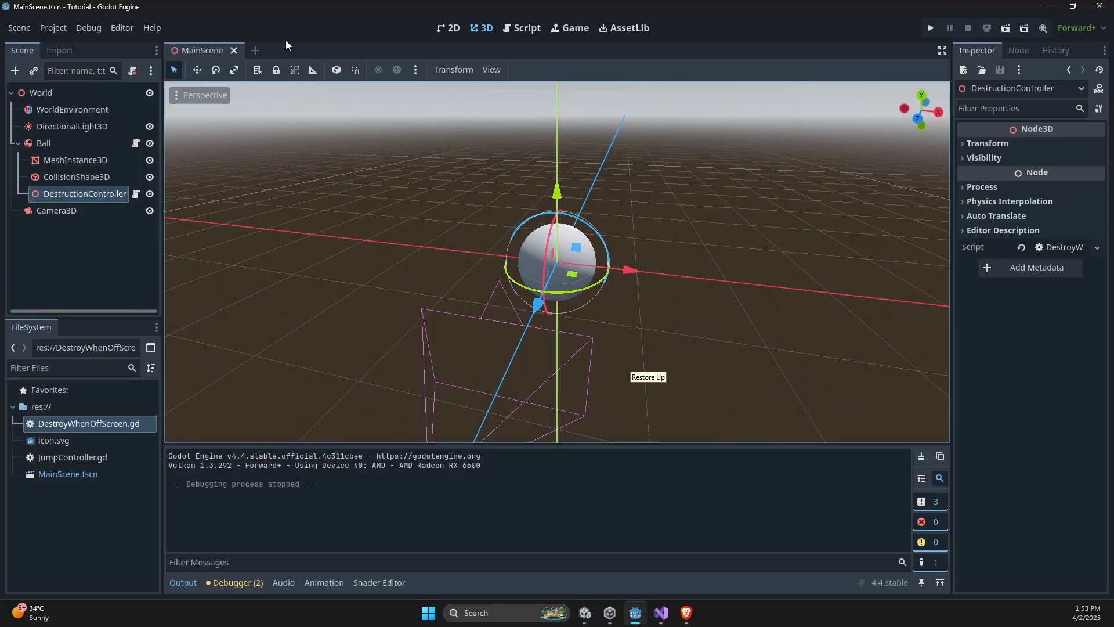
- Create a new scene with a User Interface root node
click(256, 51)
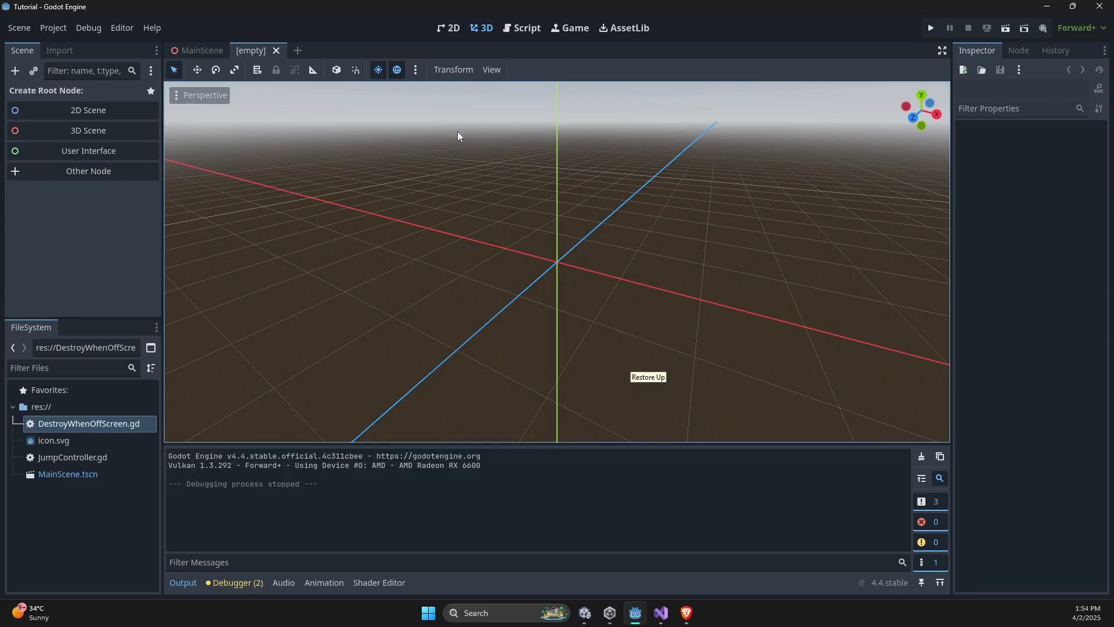
click(94, 153)
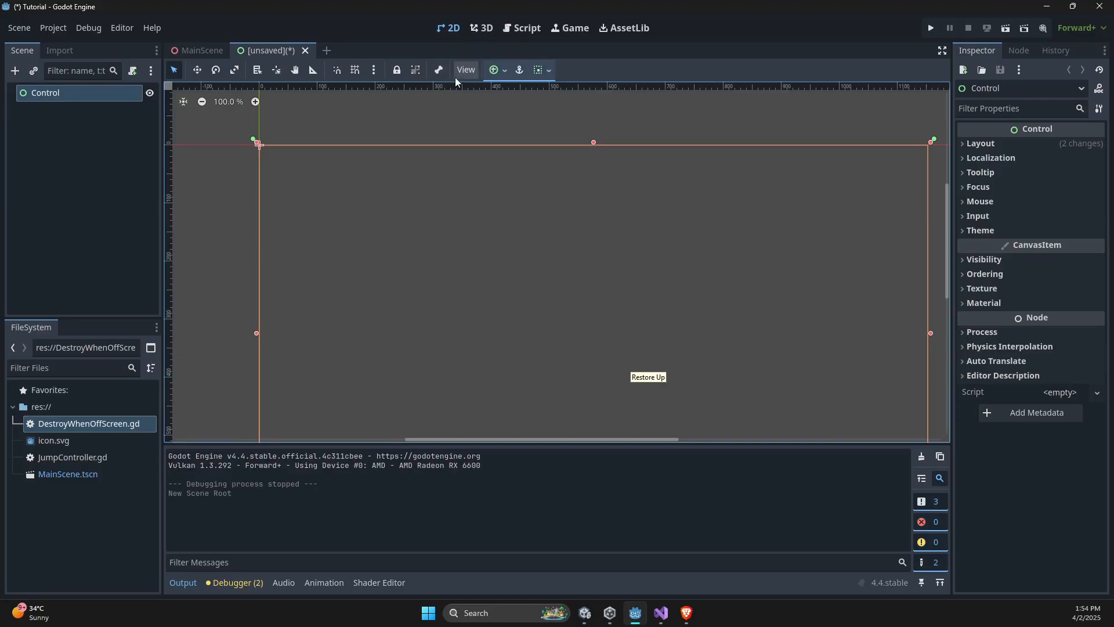
scroll(556, 277, down, 3)
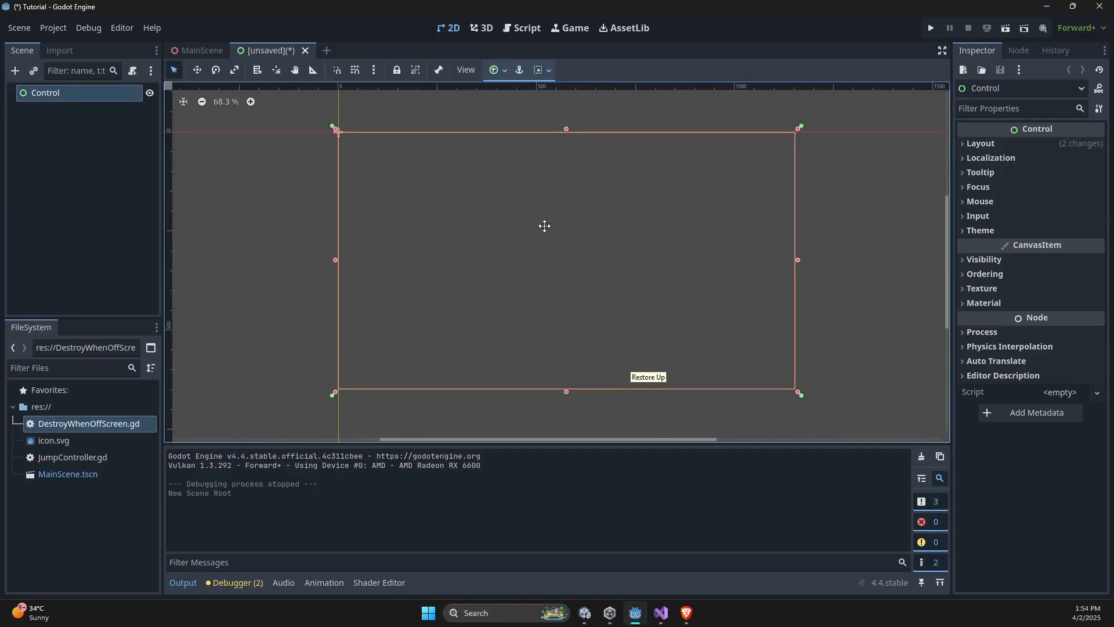
scroll(556, 251, up, 2)
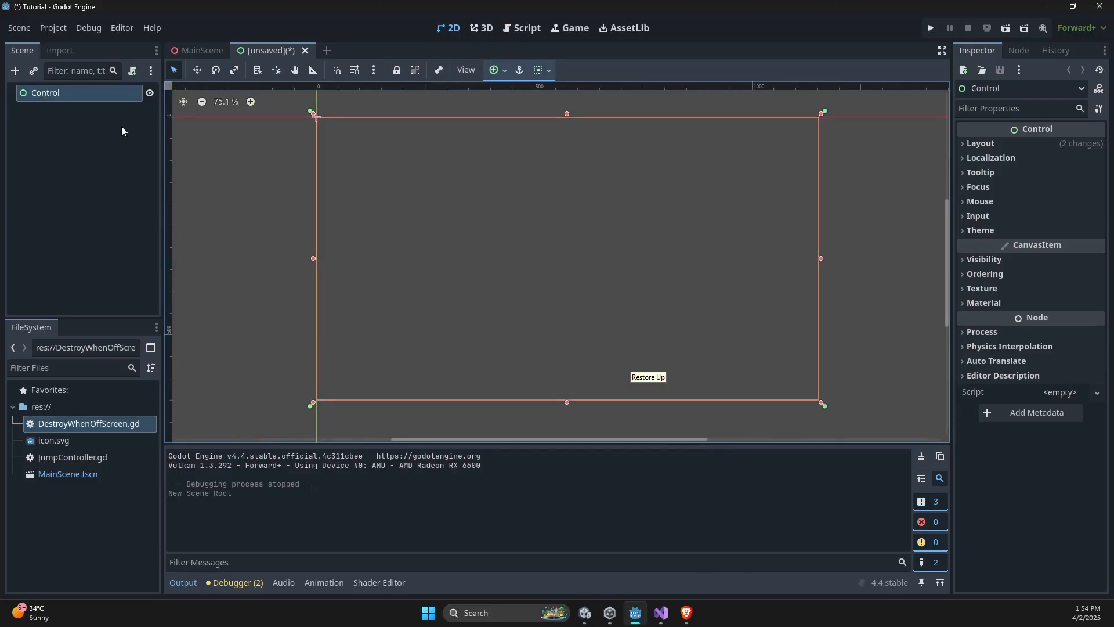
- Rename the root Control node to UI and save the scene as MainUI.tscn
double_click(49, 99)
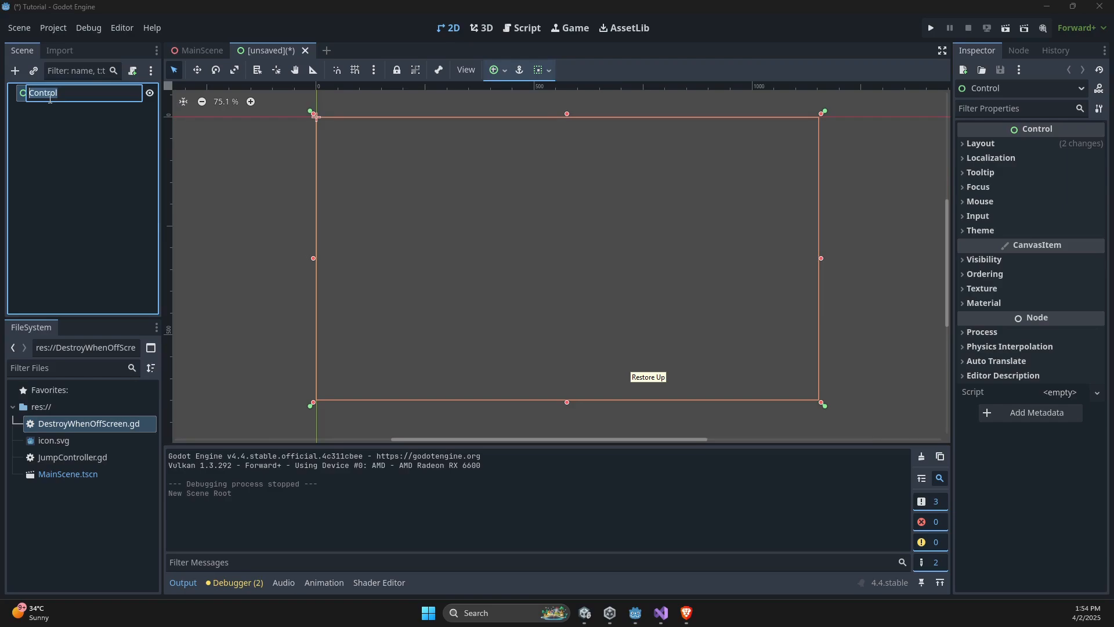
text(UI)
key(Return)
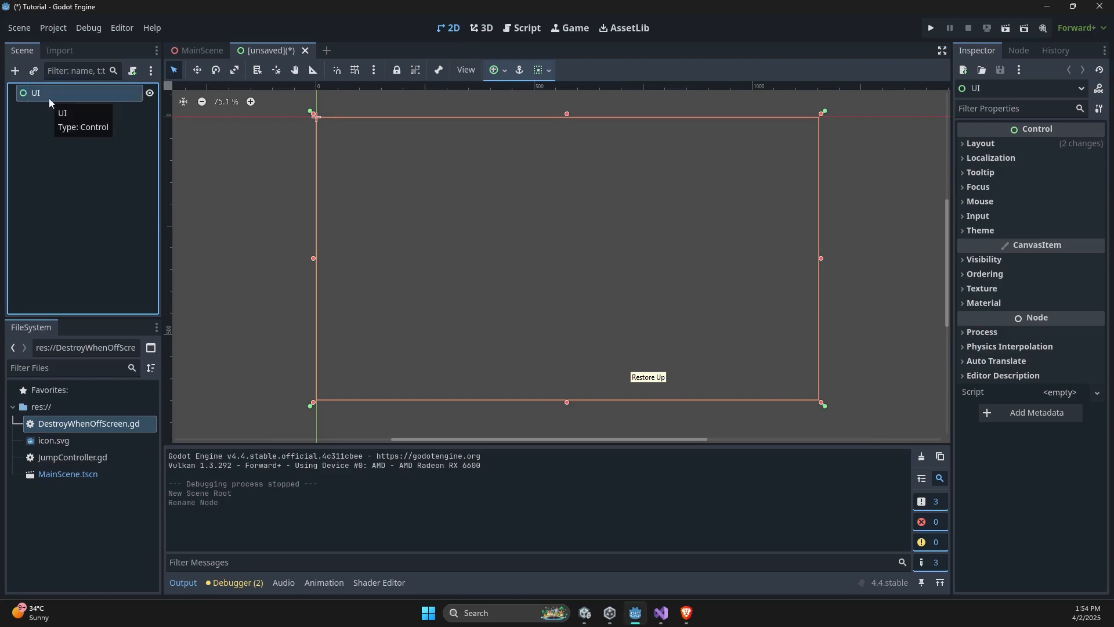
key(ctrl+s)
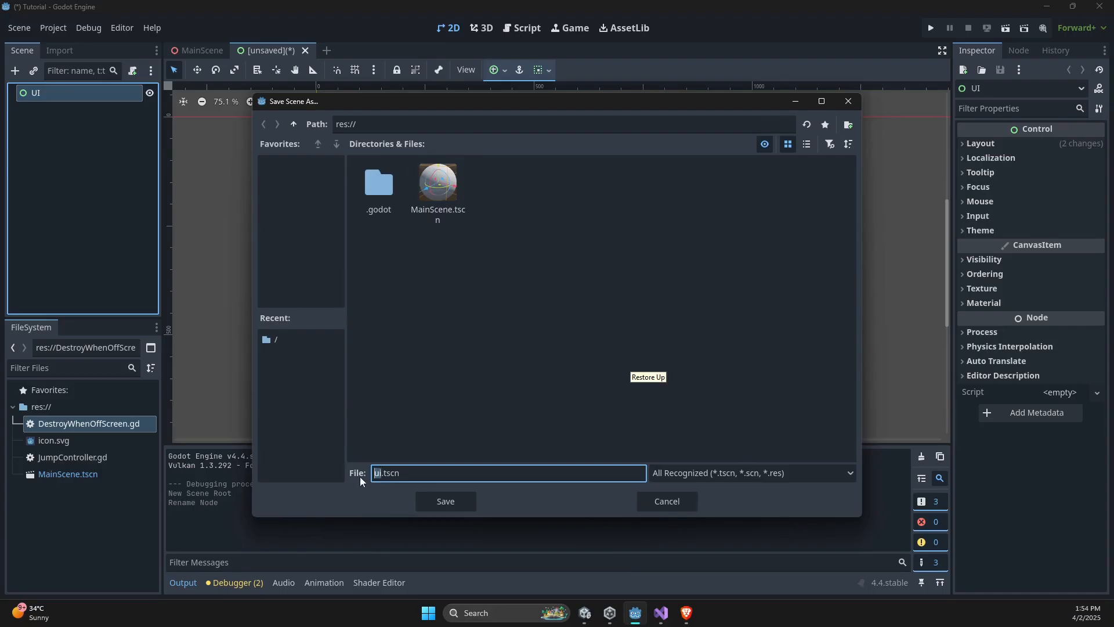
text(MainUI)
key(Return)
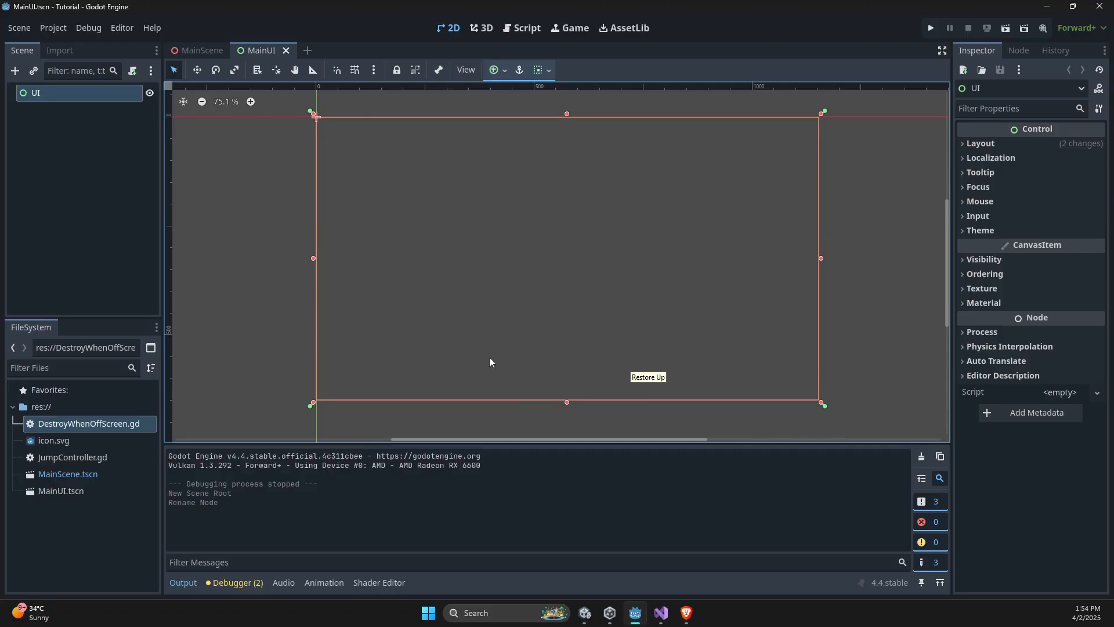
- Start adding a child node to UI and choose the Label type from the Control category
right_click(66, 97)
click(87, 107)
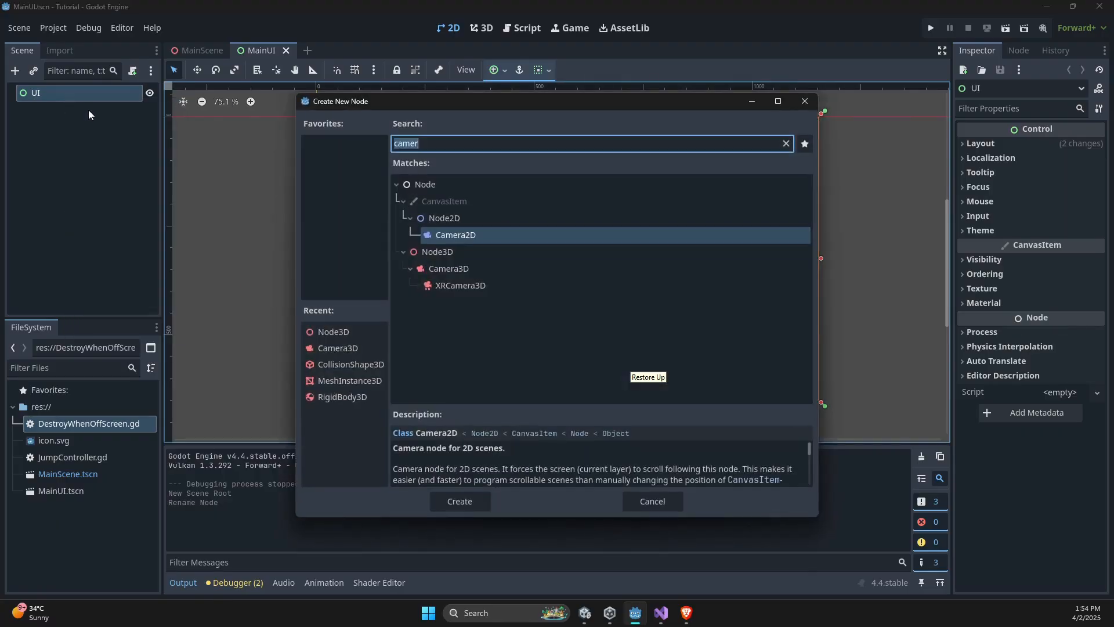
text(lab)
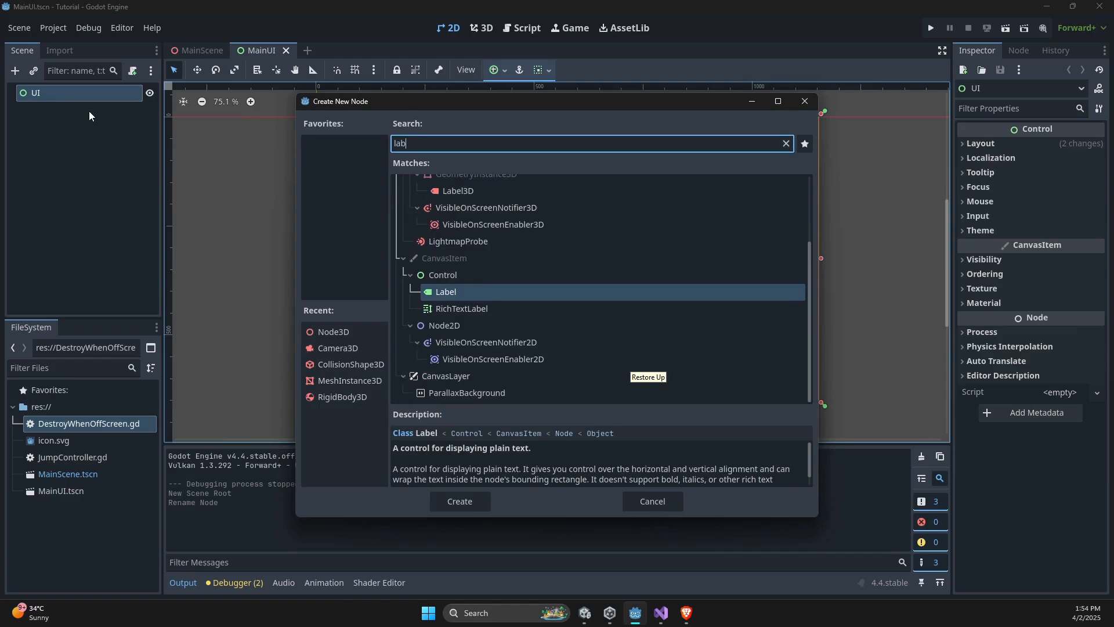
key(BackSpace)
key(BackSpace)
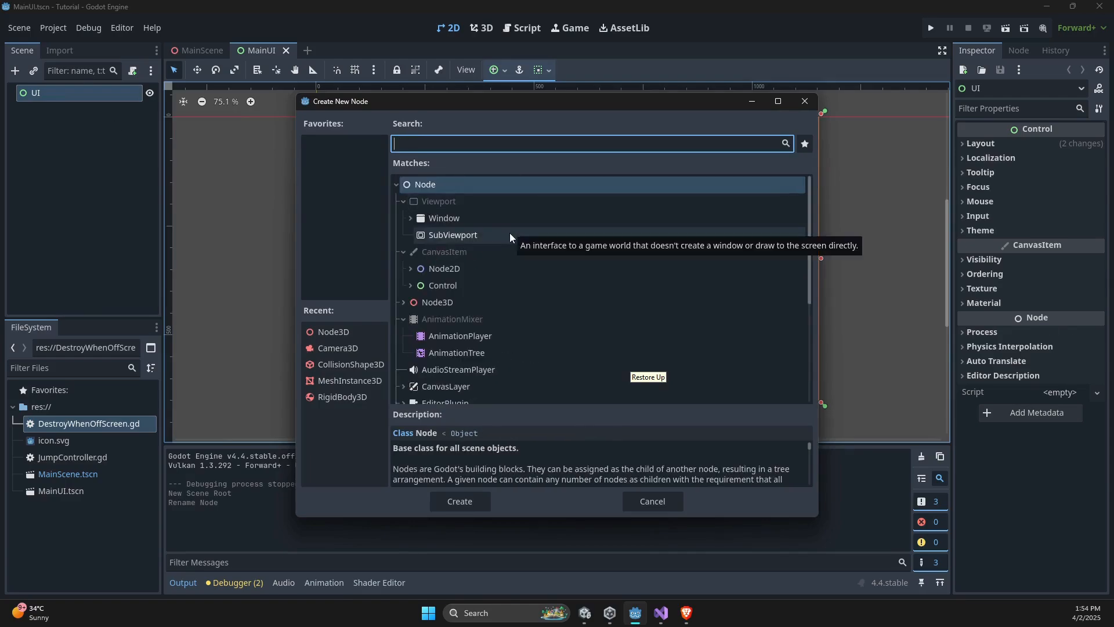
click(411, 286)
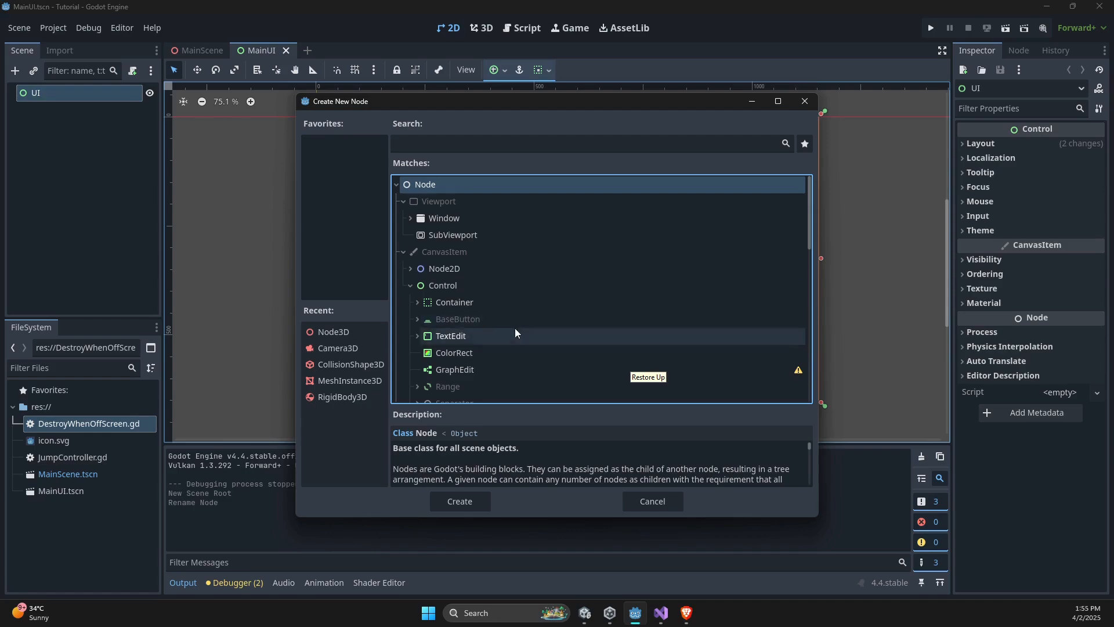
scroll(514, 328, down, 3)
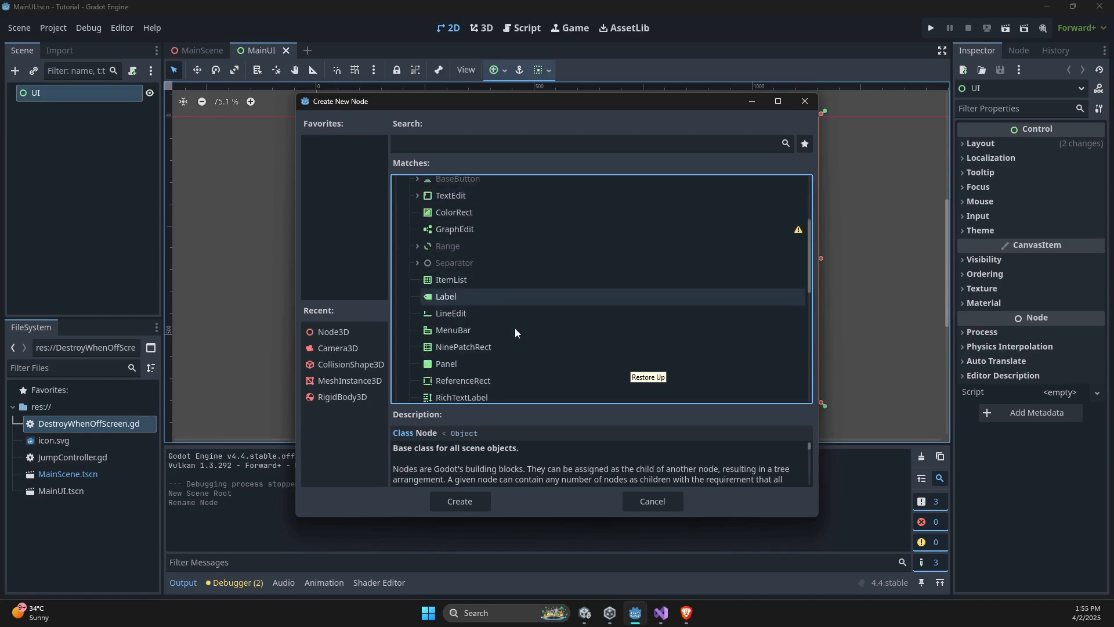
click(448, 300)
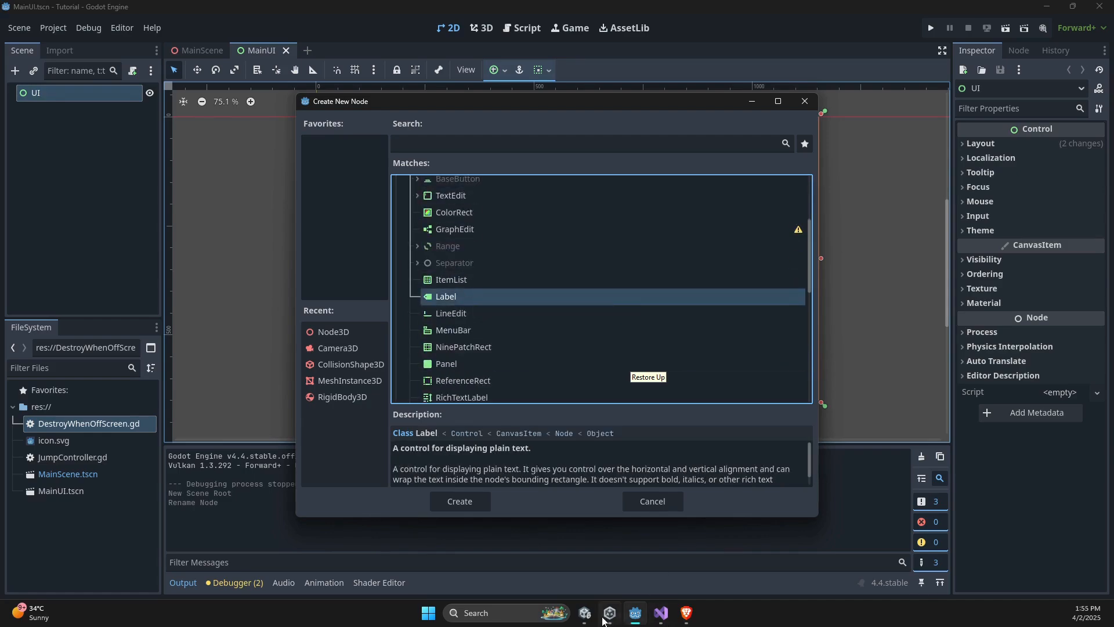
- Switch to Unity, view the Text (TMP) object's settings for comparison, and return to Godot
click(585, 613)
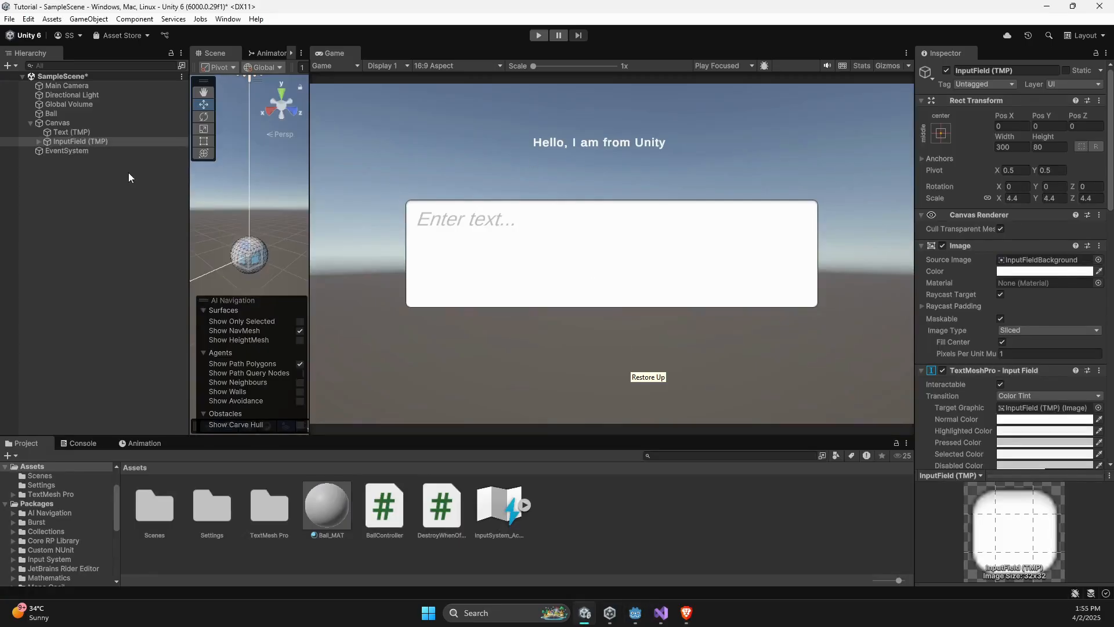
click(92, 134)
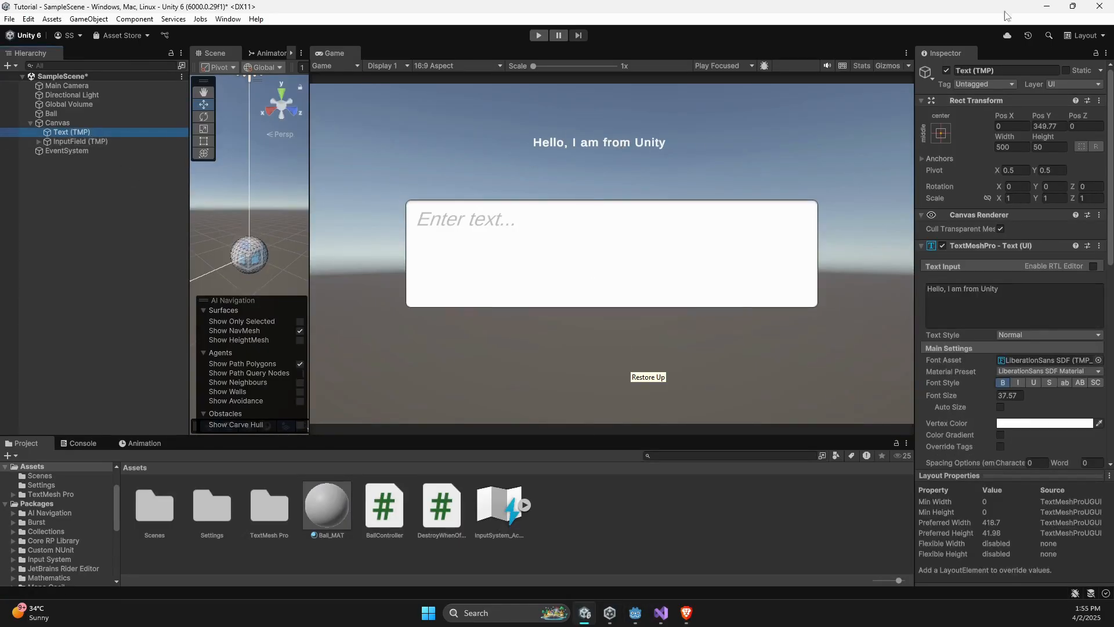
click(1039, 4)
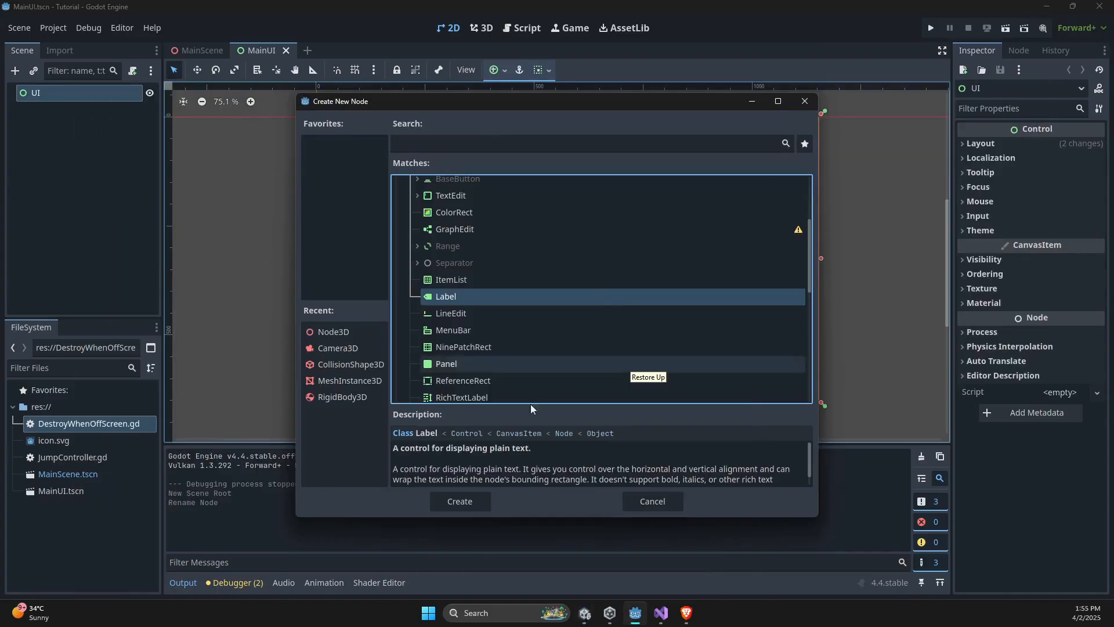
- Create the Label under the UI node and set its text to "Hello from Godot"
double_click(461, 299)
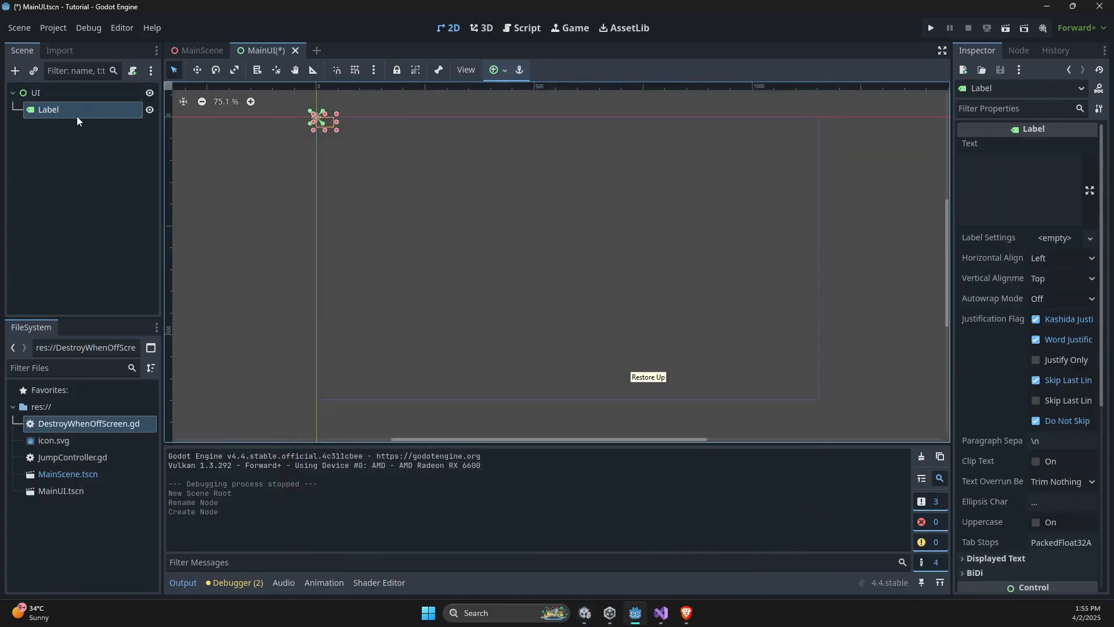
click(976, 193)
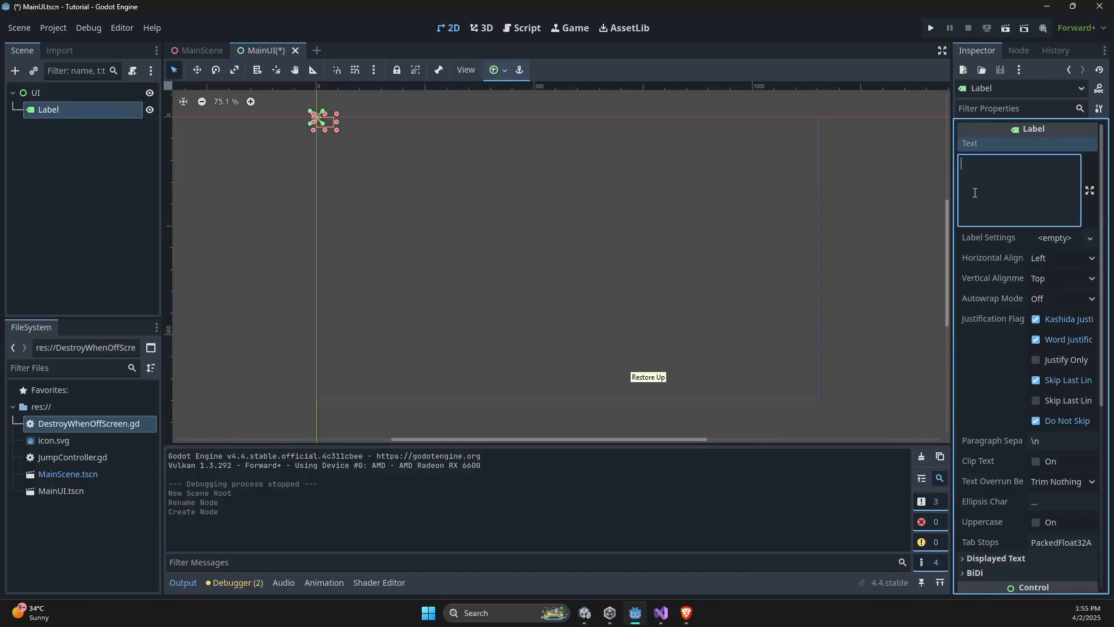
text(Hello from Godot)
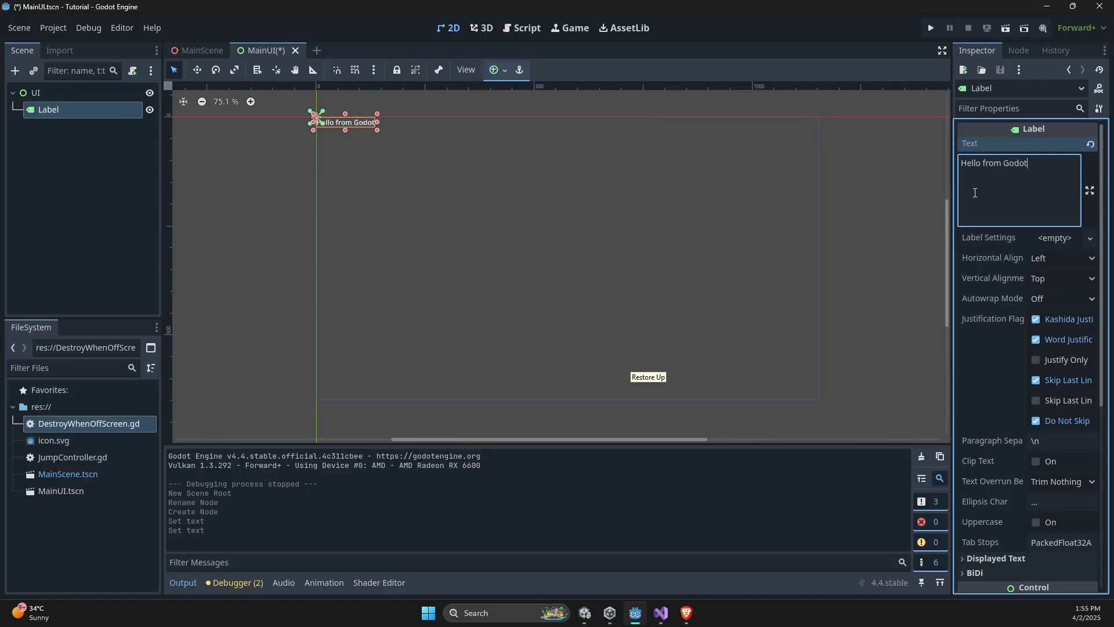
text( World)
- Extend the Label's text to "Hello from Godot World" and anchor it at the center of the UI
click(496, 70)
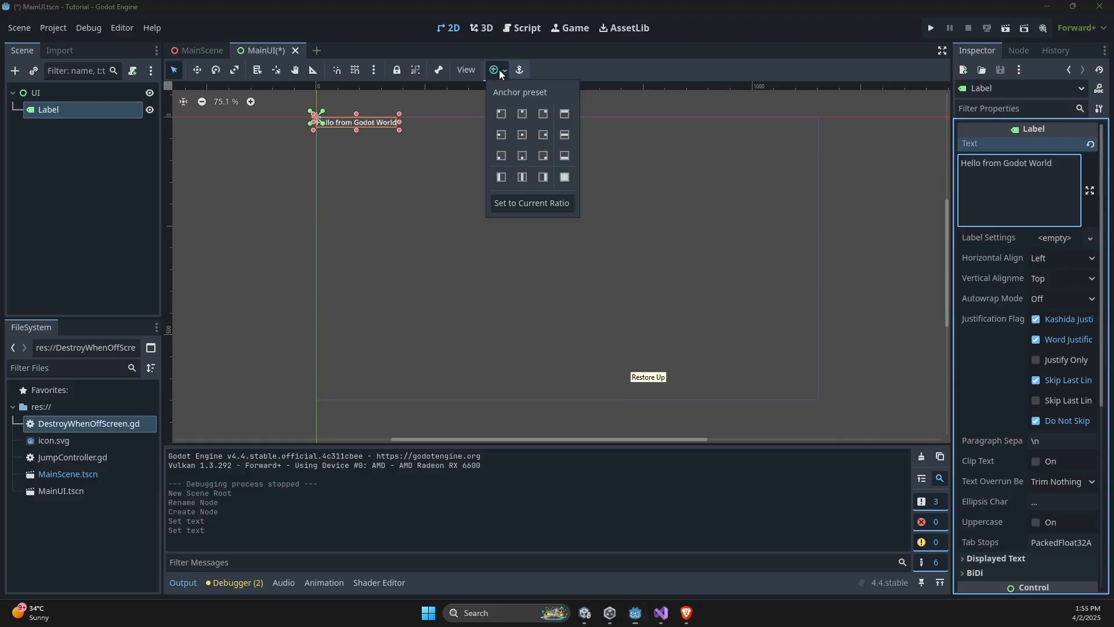
click(522, 114)
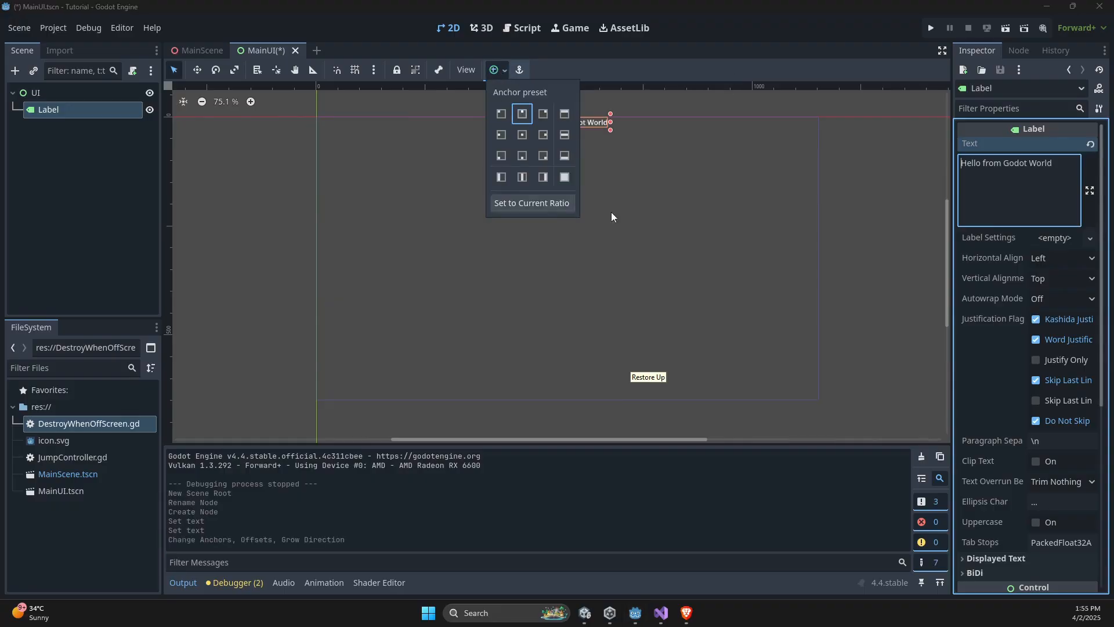
click(527, 135)
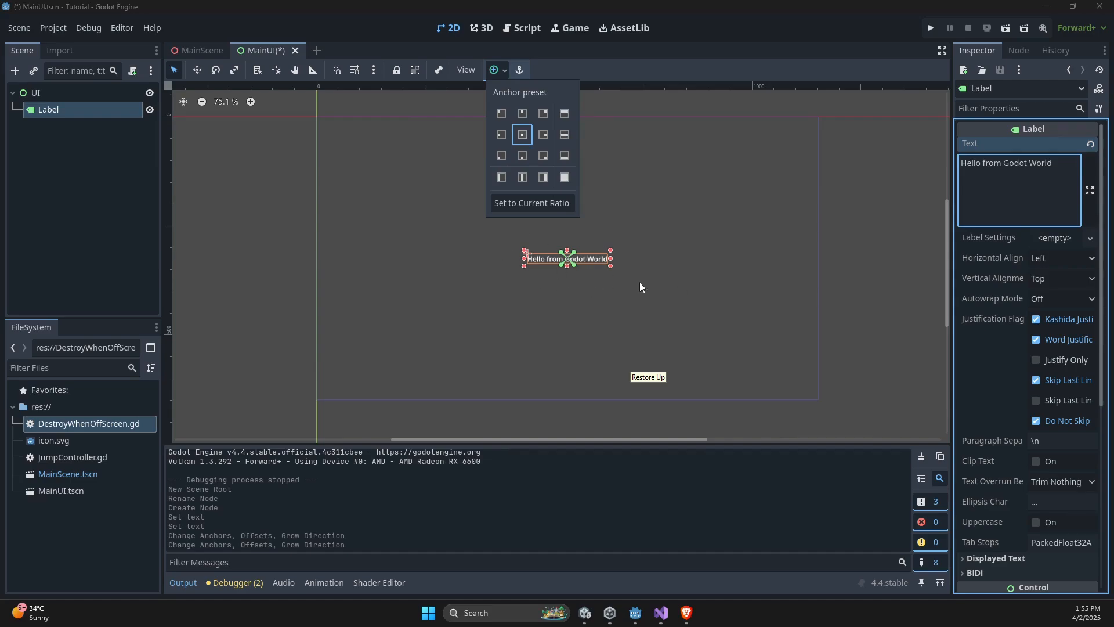
- Check the UI node and its Label, and save the MainUI scene
click(145, 188)
click(83, 95)
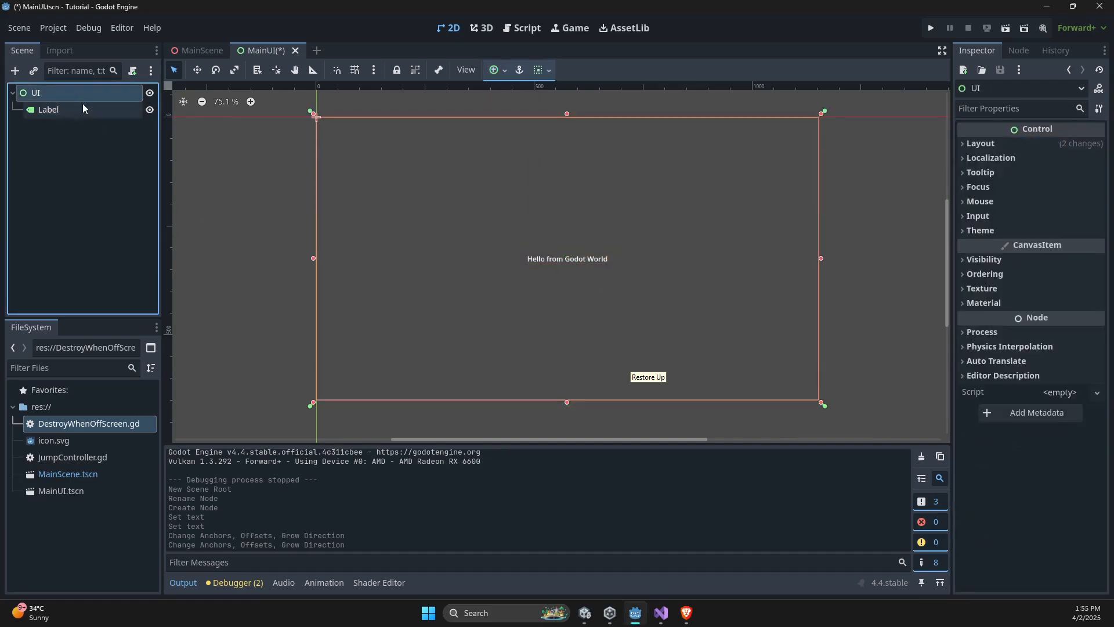
click(82, 106)
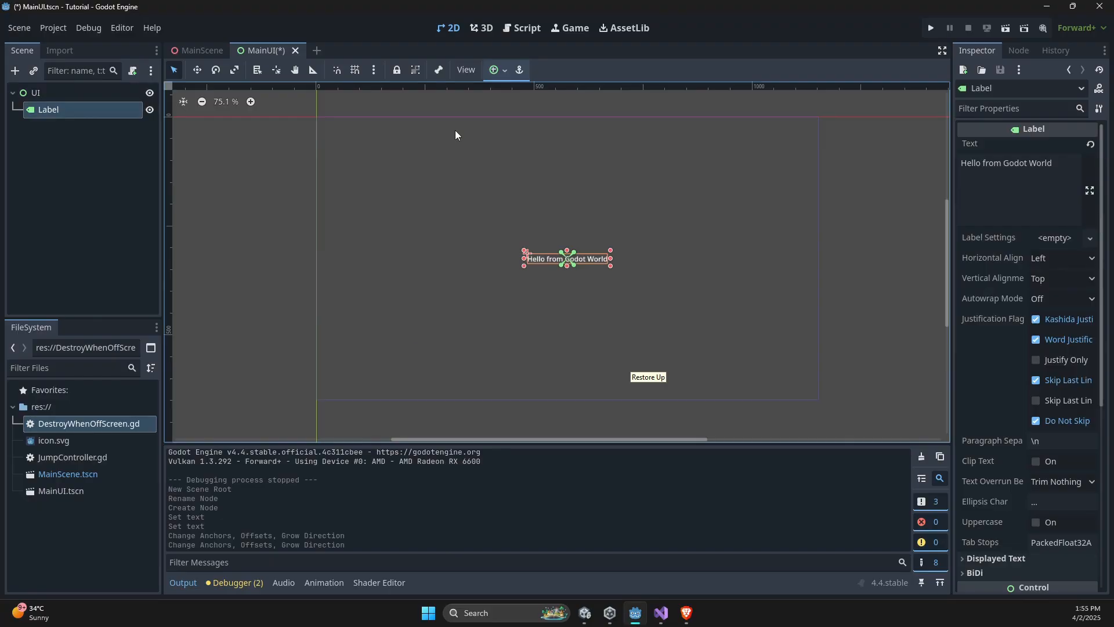
key(ctrl+s)
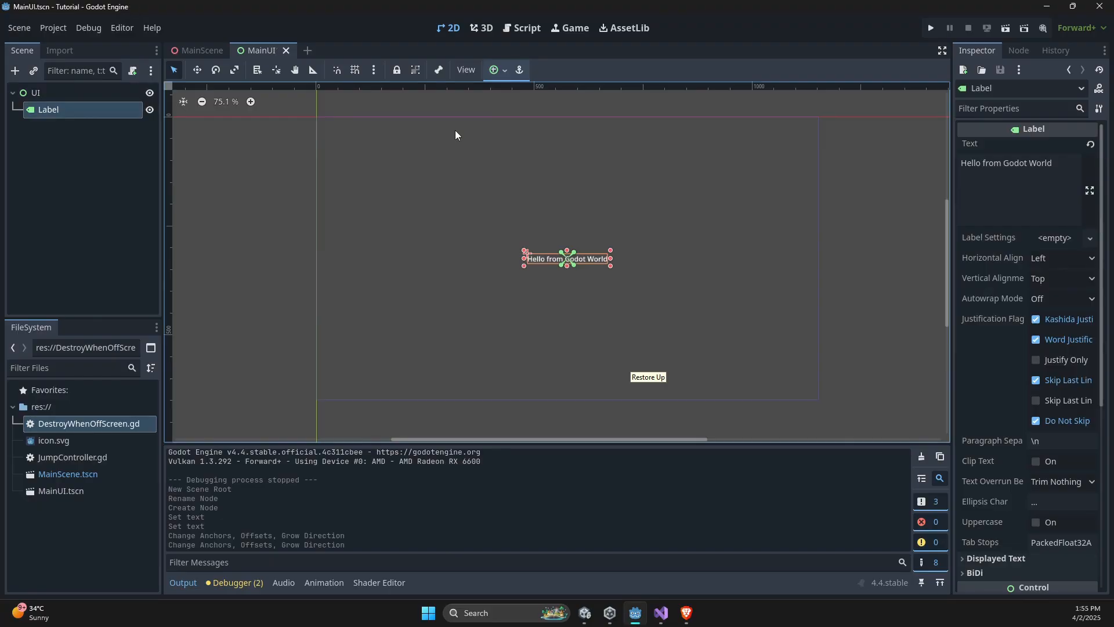
- View the 3D layout of MainScene from a different angle and return to the MainUI scene
click(199, 51)
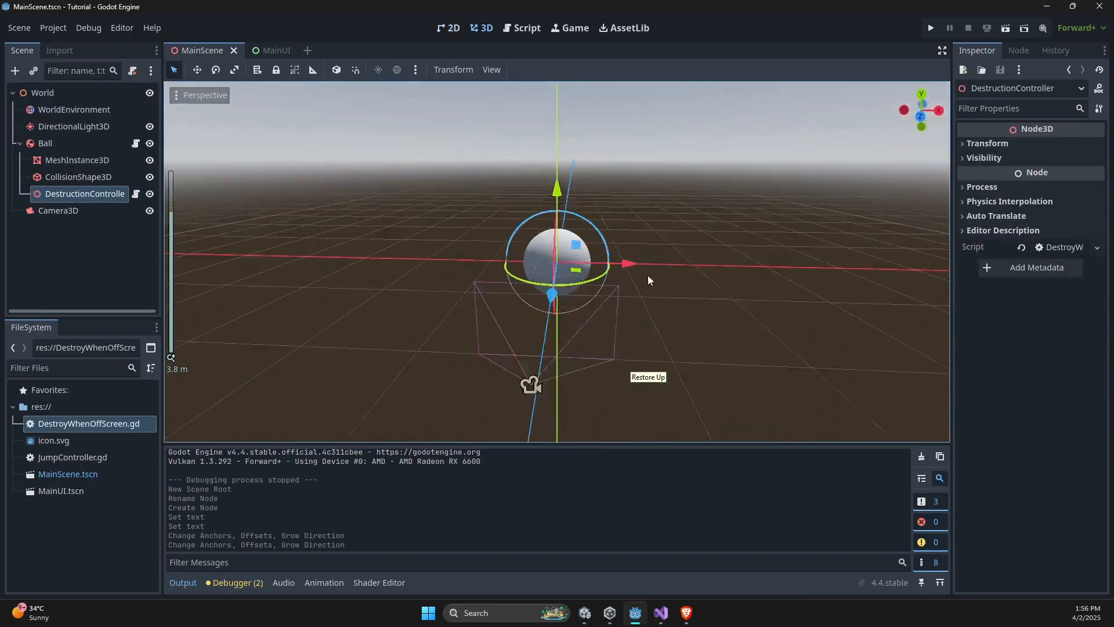
middle_drag(647, 276, 681, 340)
scroll(578, 237, down, 8)
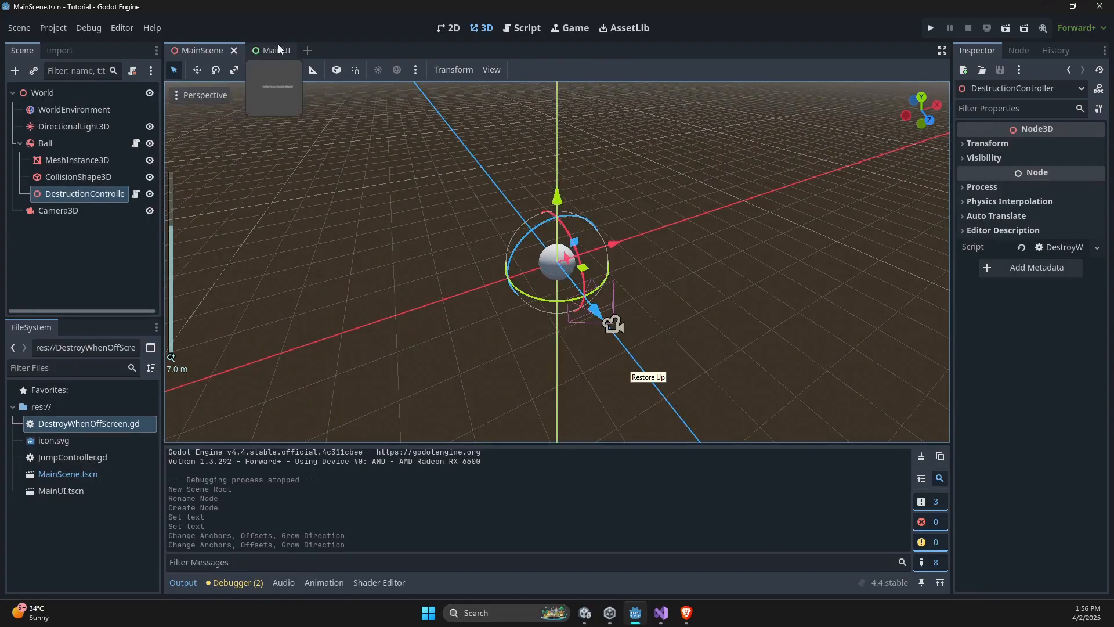
click(273, 51)
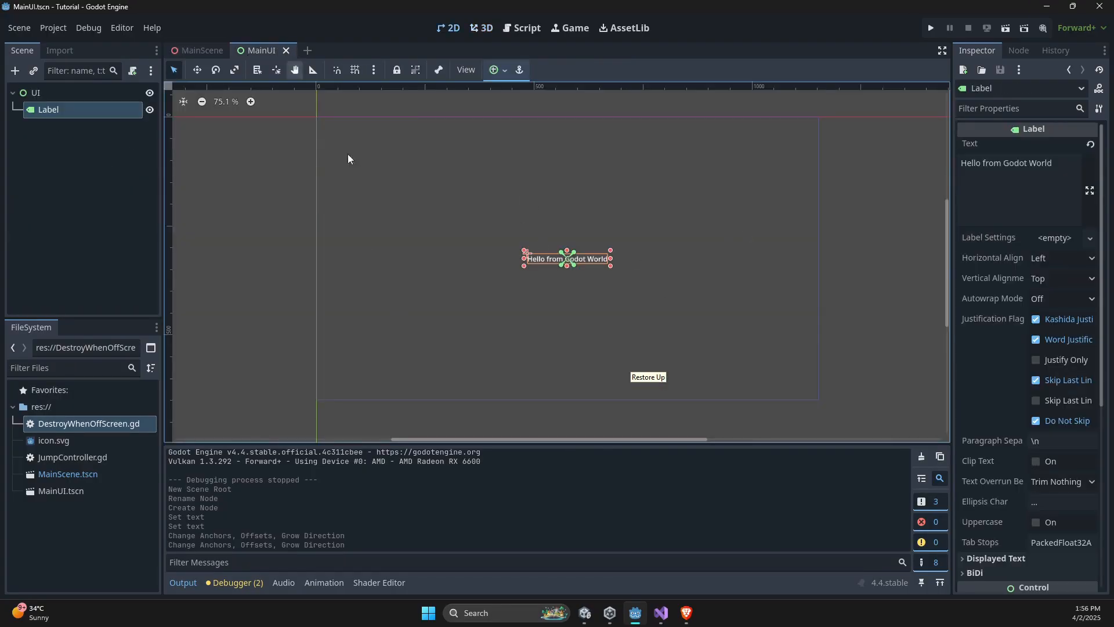
- Run the project to check whether the label is displayed, stop it, and go back to MainScene
click(931, 28)
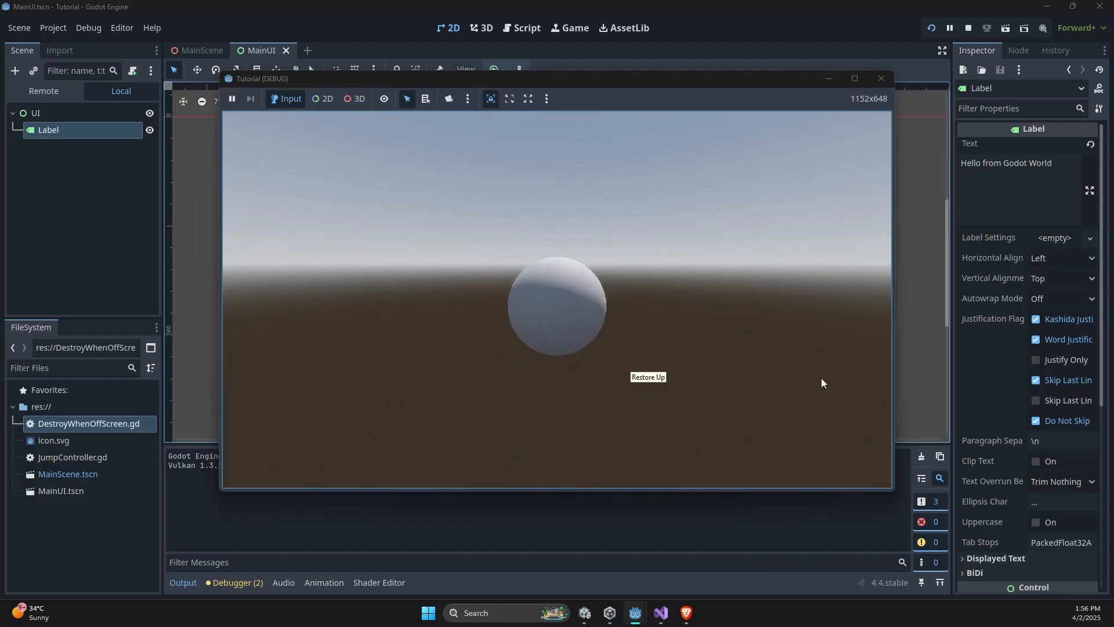
click(890, 83)
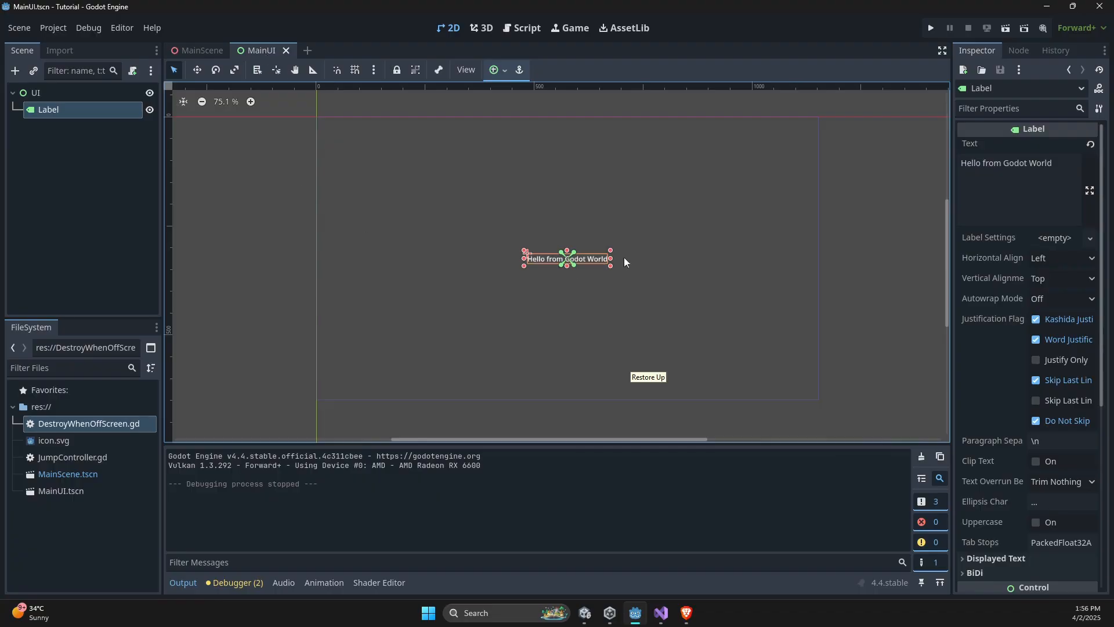
click(188, 50)
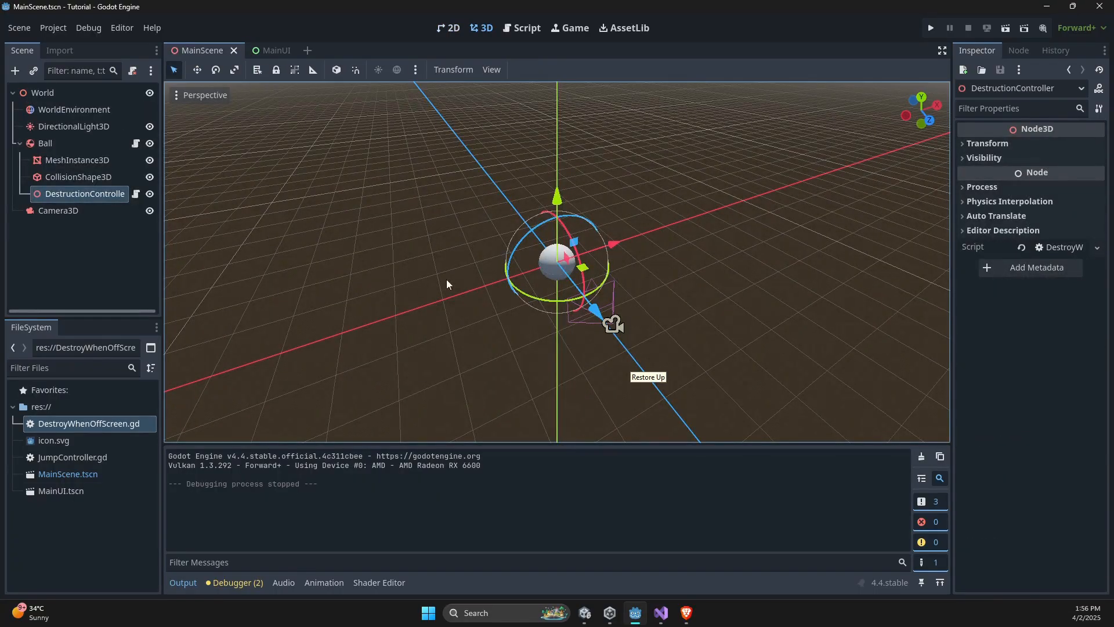
- Switch to Unity, view the UI Toolkit options for comparison, and return to Godot
click(593, 615)
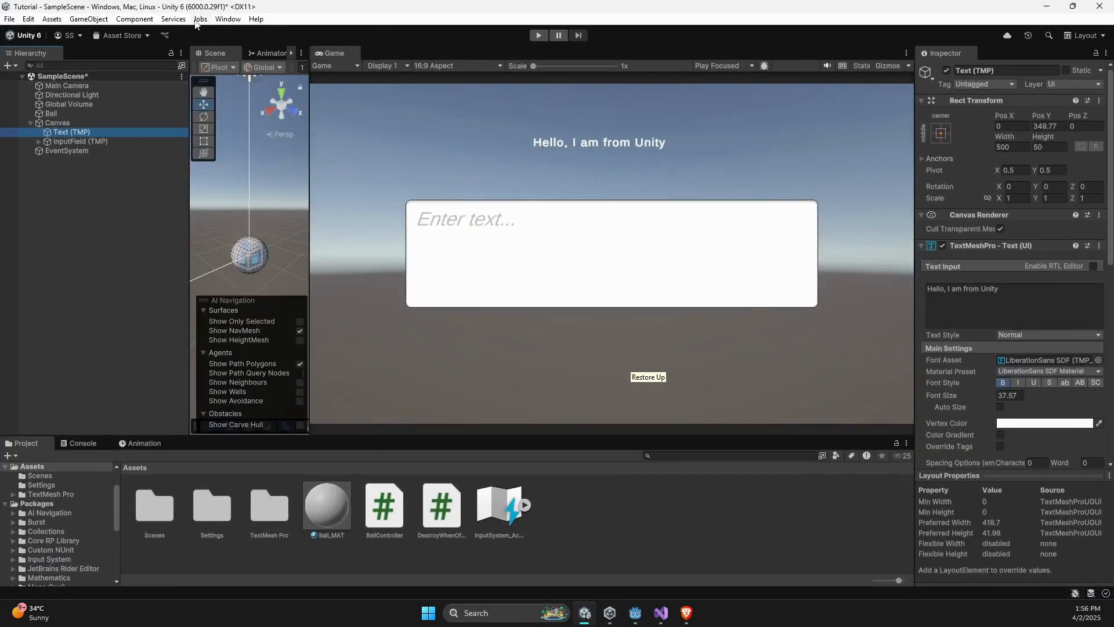
click(227, 19)
mouse_move(360, 350)
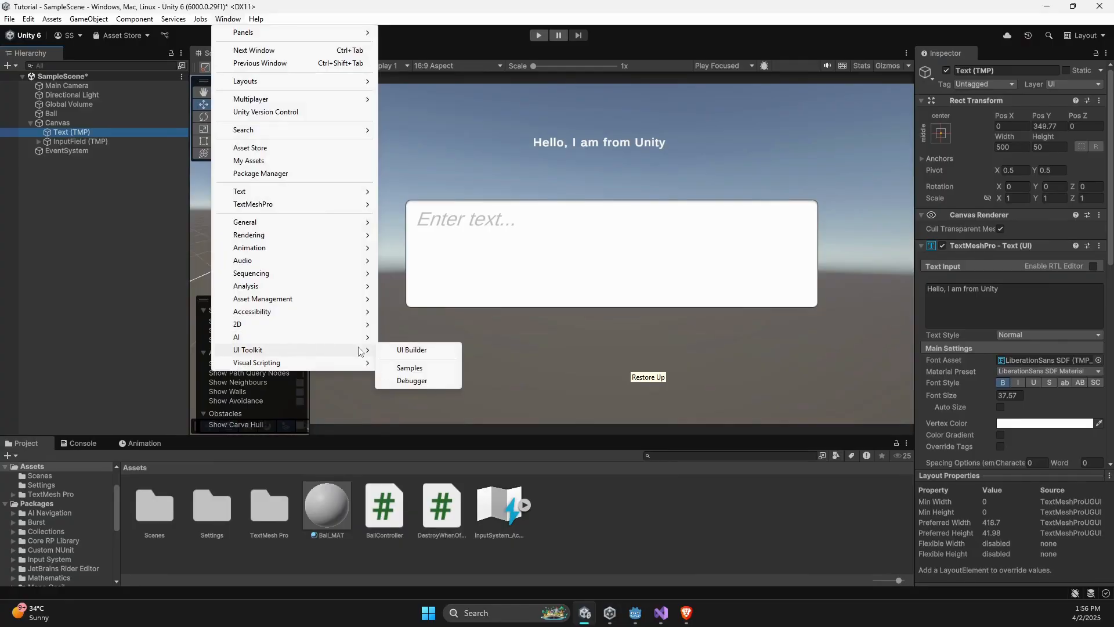
click(51, 241)
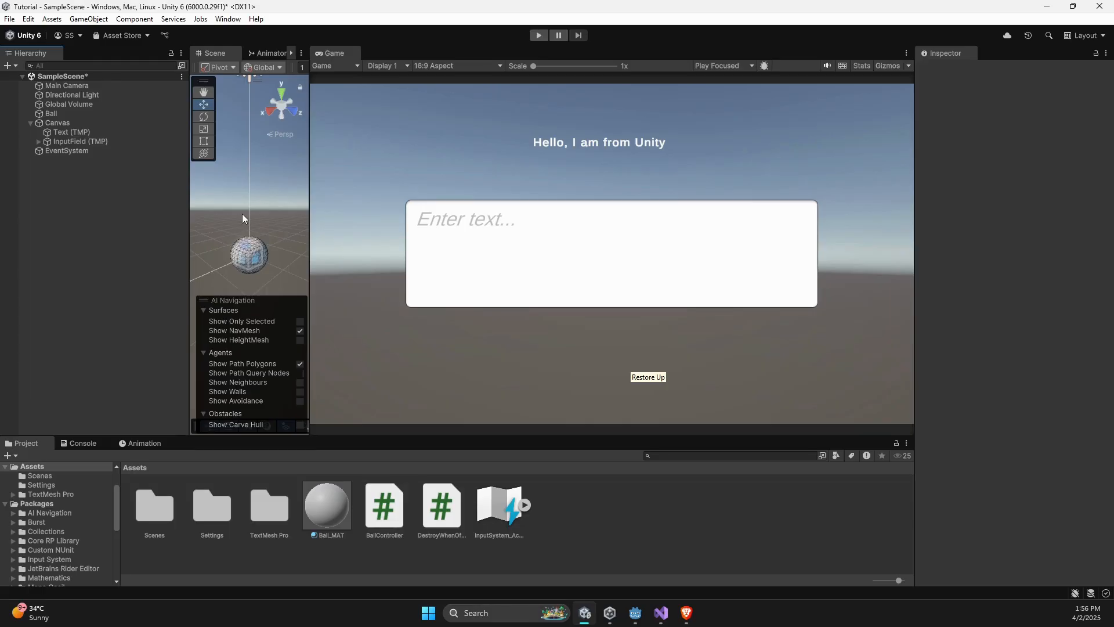
click(640, 620)
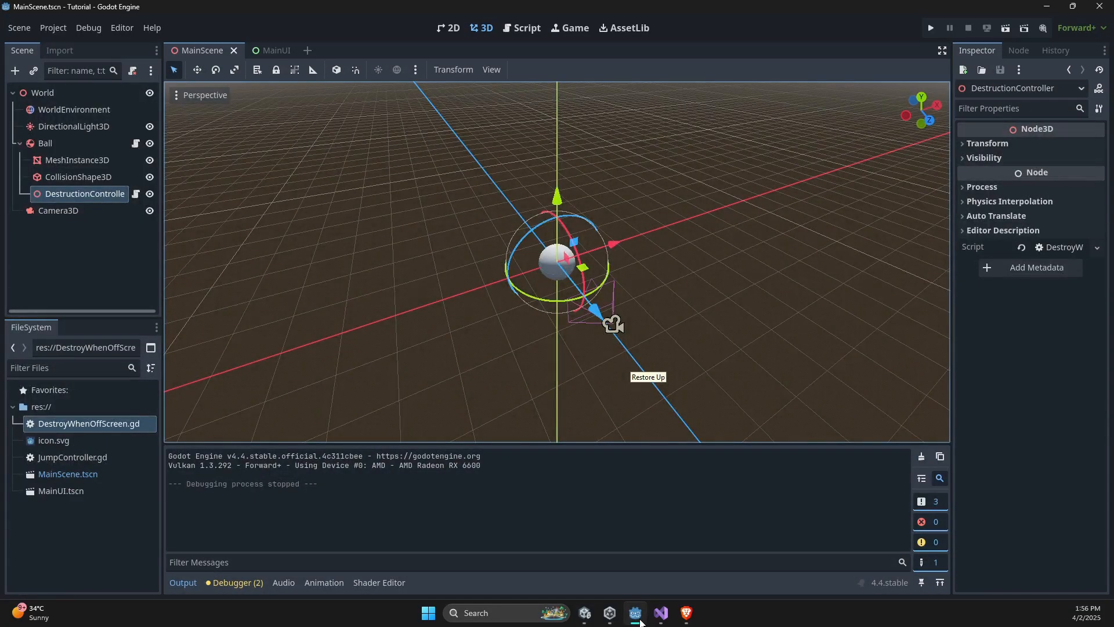
- Add a Control node directly under World in MainScene and delete it again
right_click(44, 100)
click(61, 107)
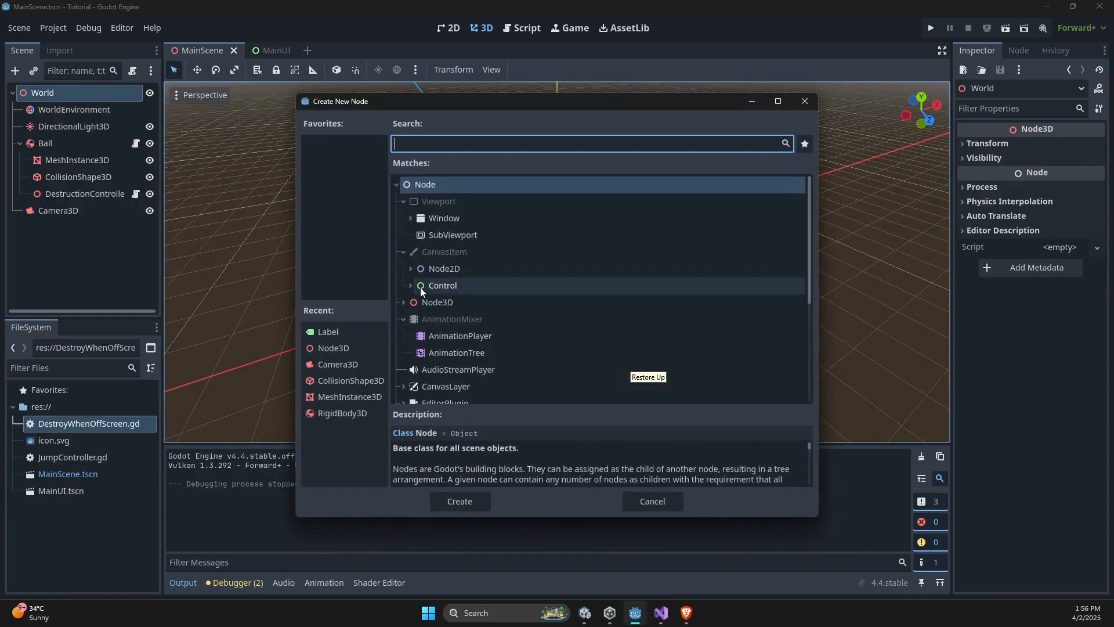
double_click(441, 285)
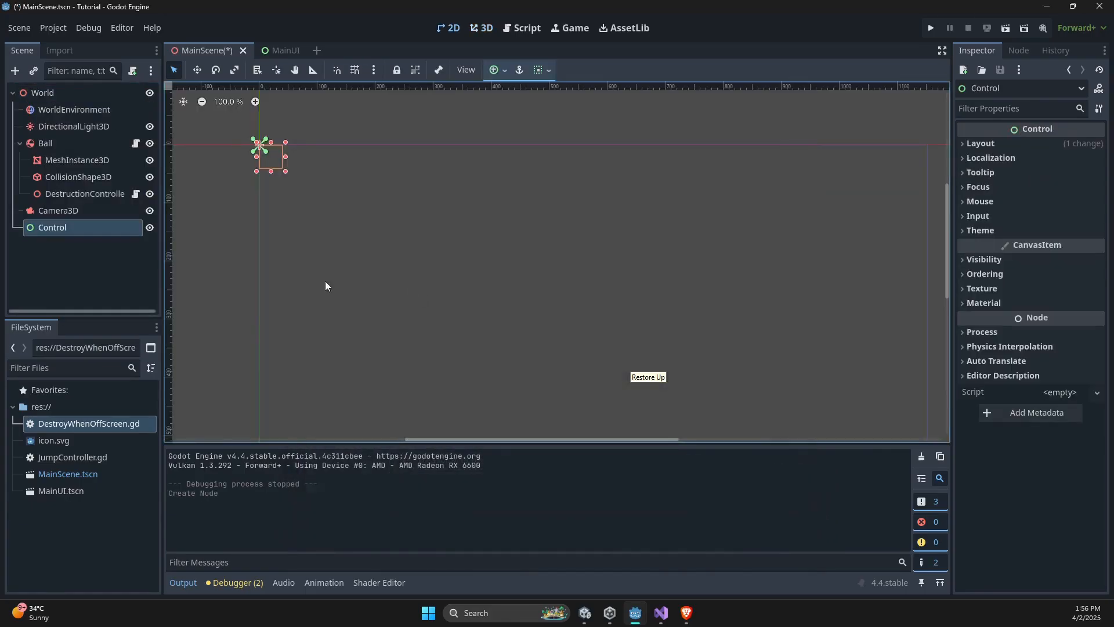
click(55, 236)
click(64, 227)
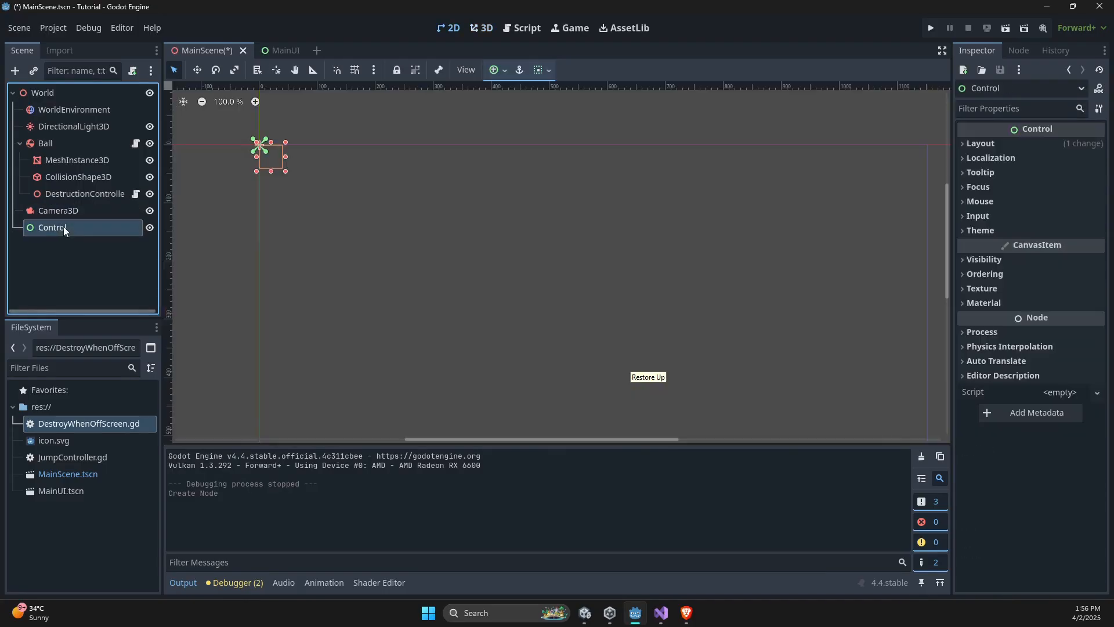
key(Delete)
click(543, 327)
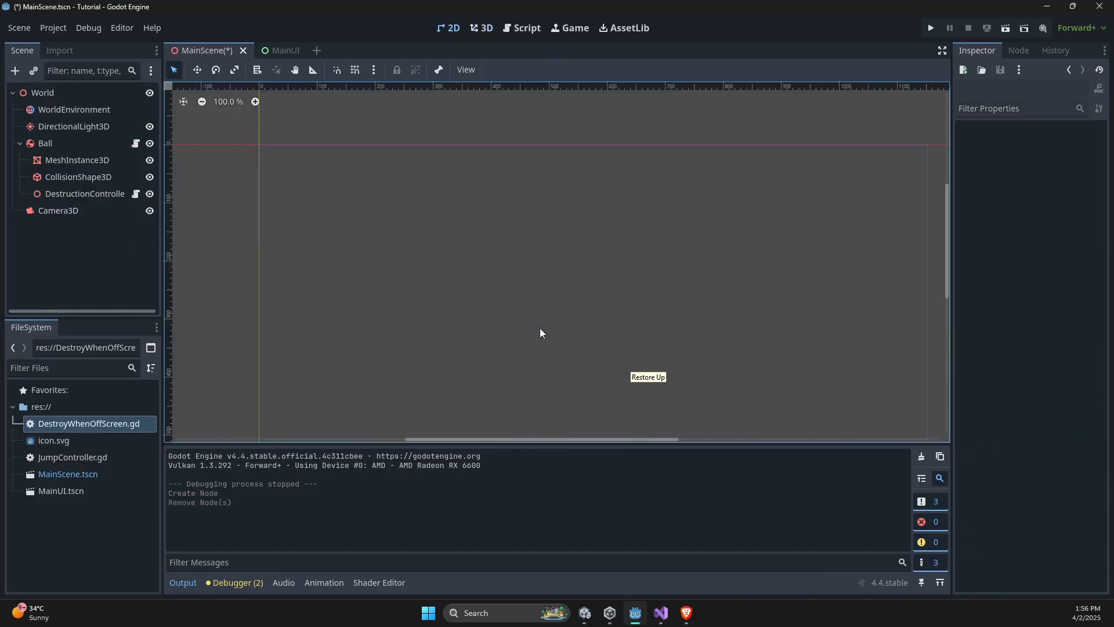
- Compare the separate MainUI scene with MainScene and its Camera3D view
click(292, 56)
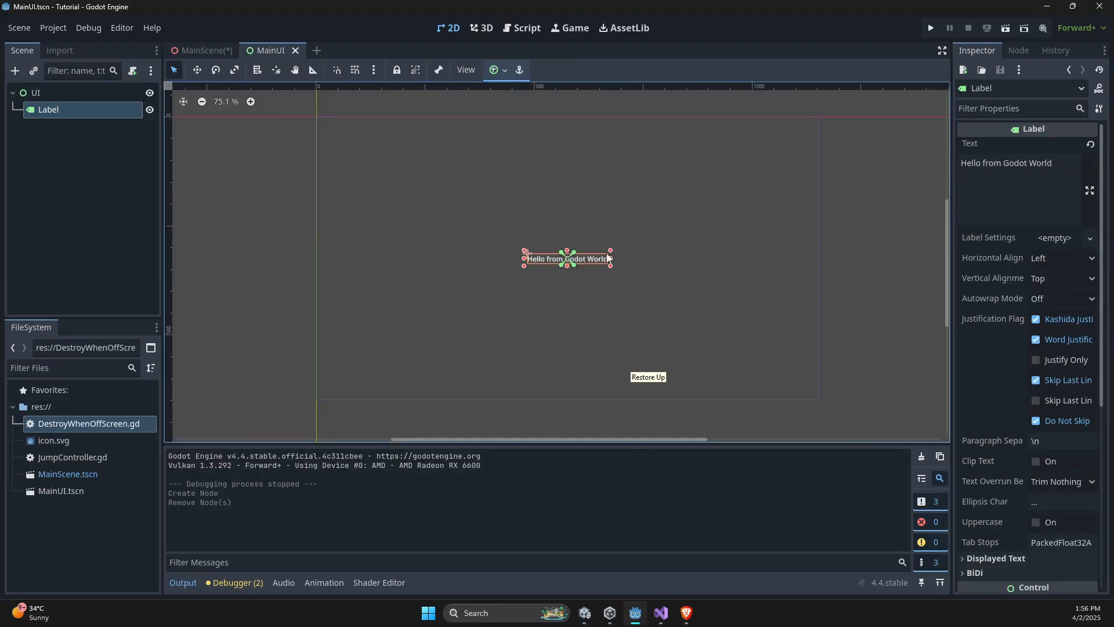
click(202, 51)
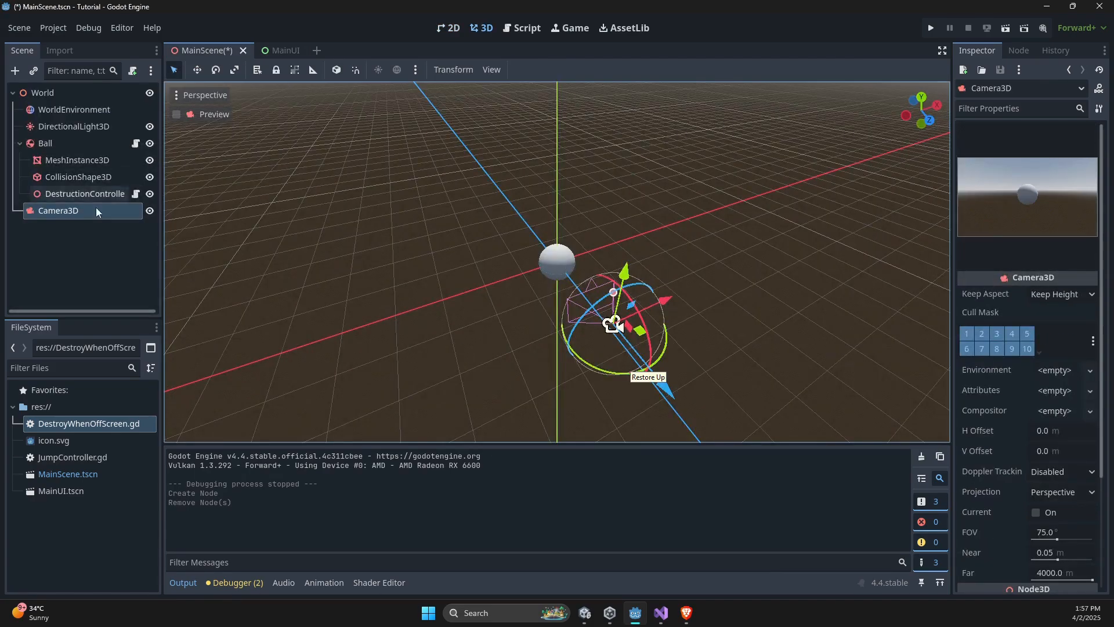
click(227, 219)
click(273, 51)
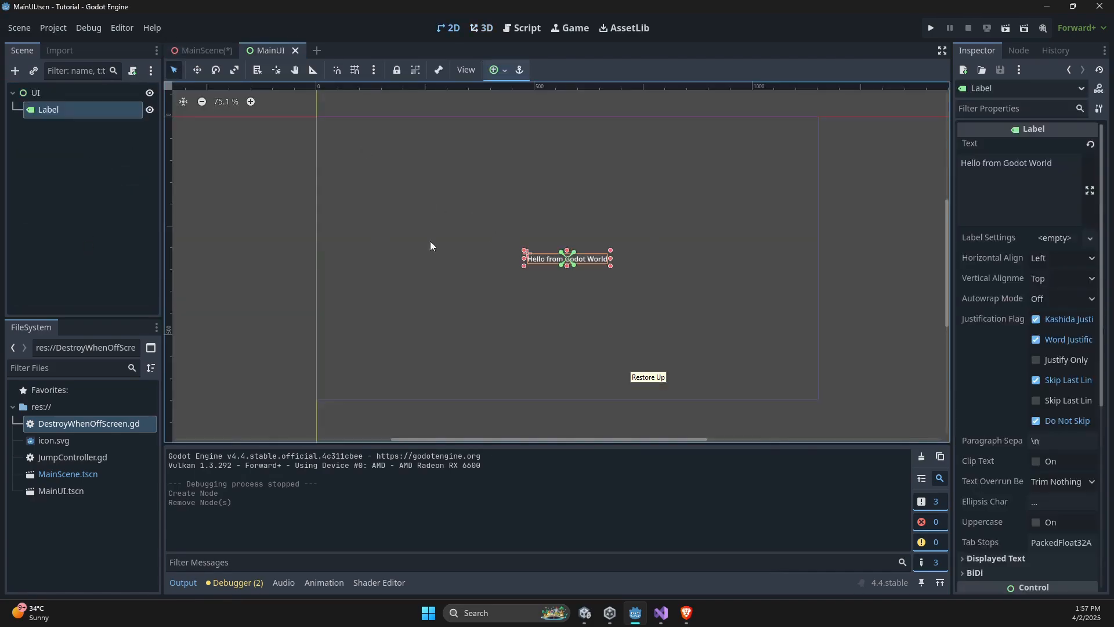
click(210, 50)
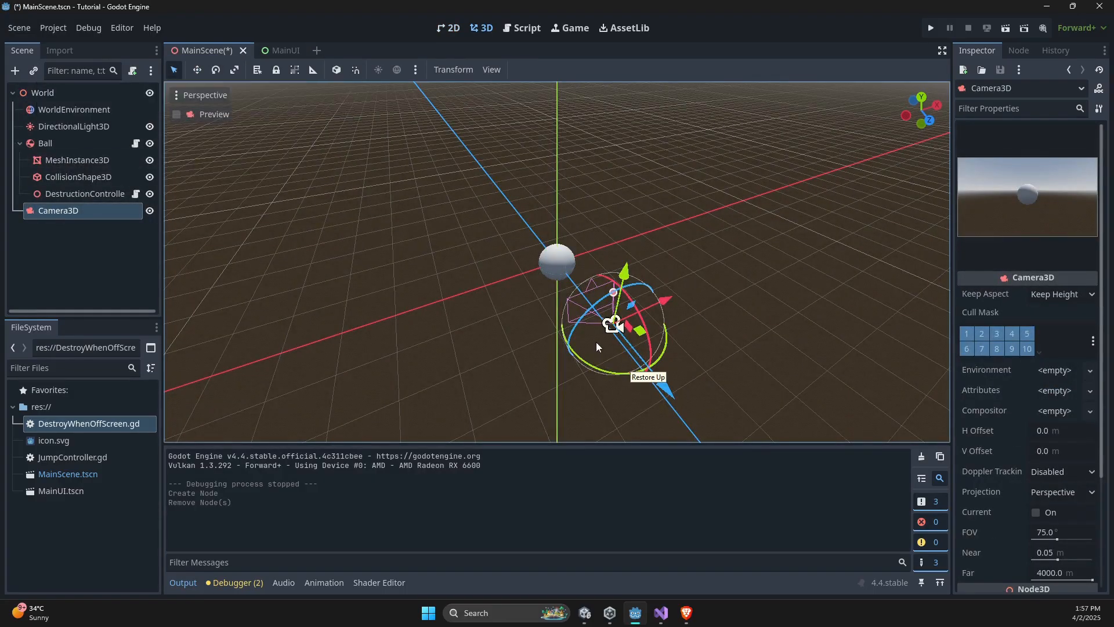
click(287, 48)
click(216, 50)
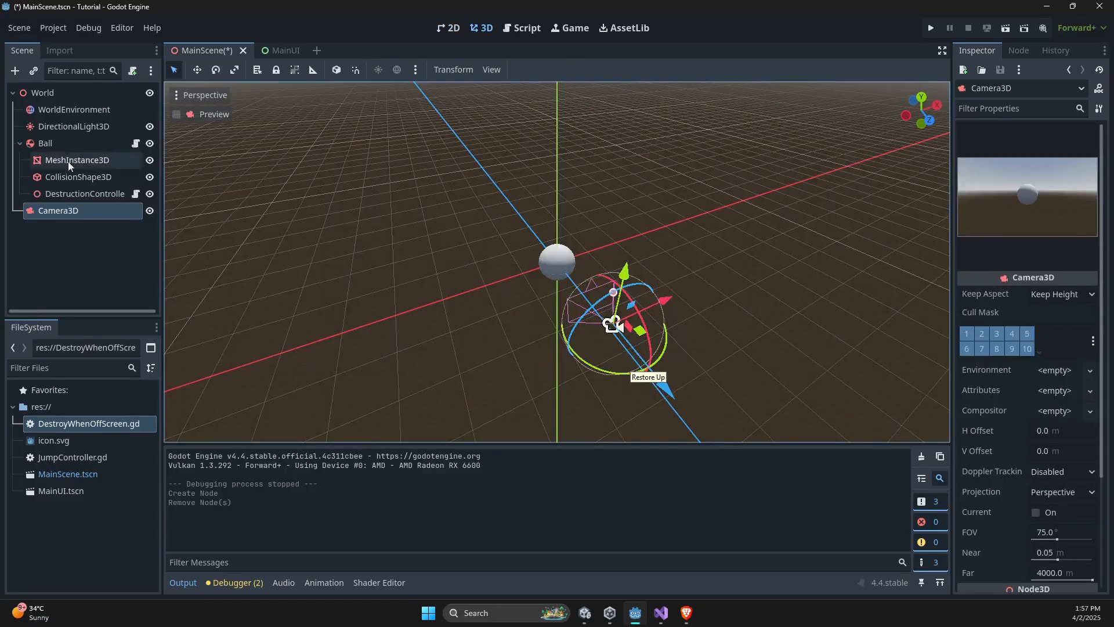
- Instantiate MainUI.tscn as a child scene of the World node in MainScene
click(59, 94)
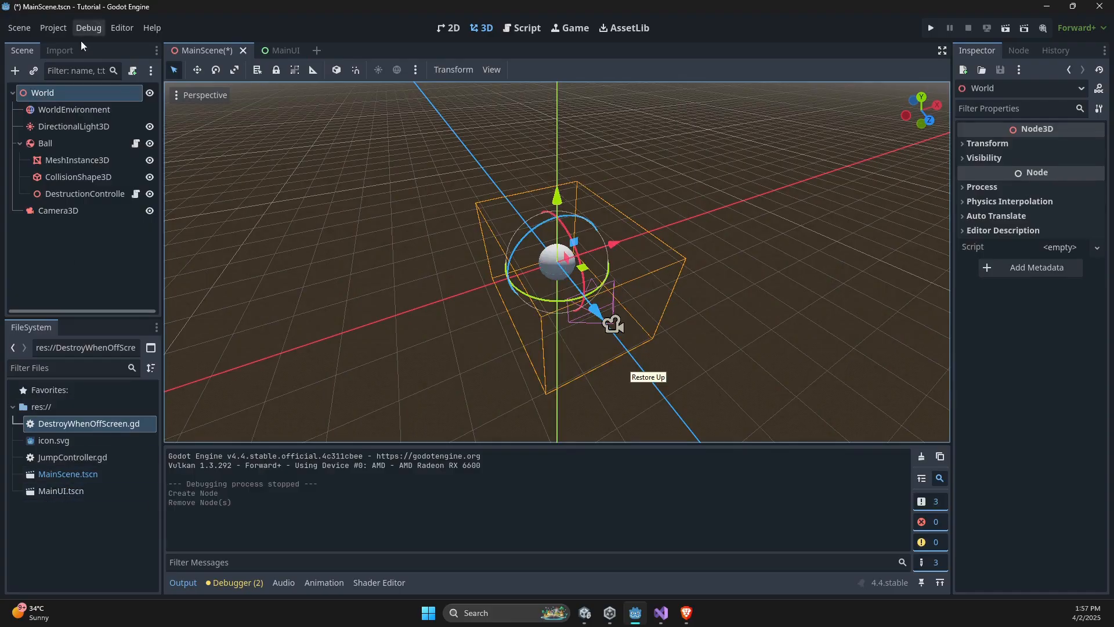
click(34, 74)
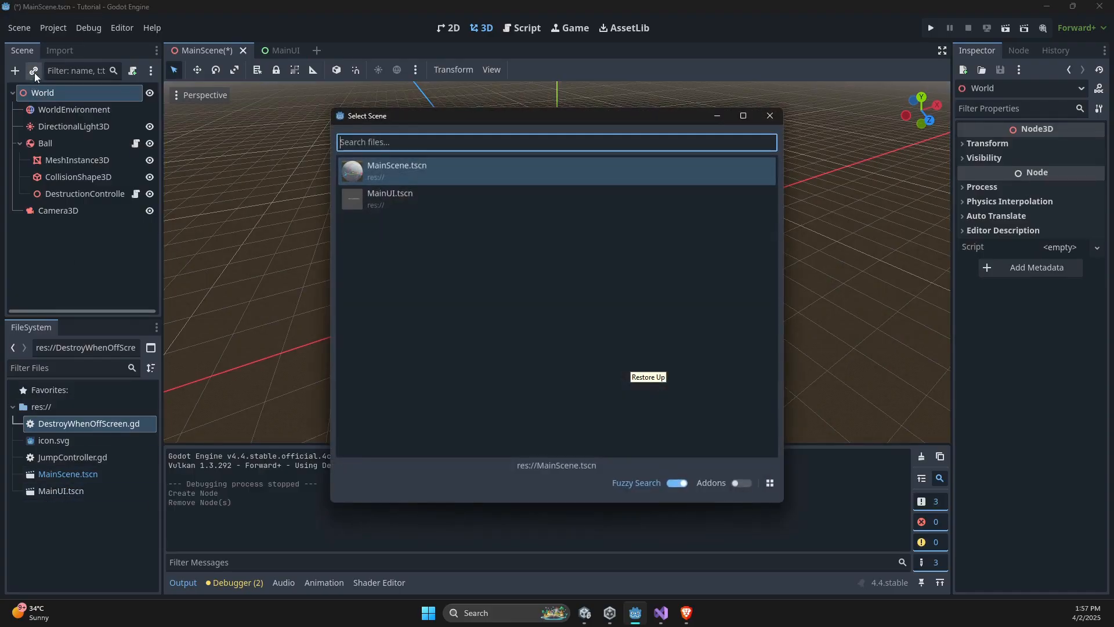
double_click(422, 201)
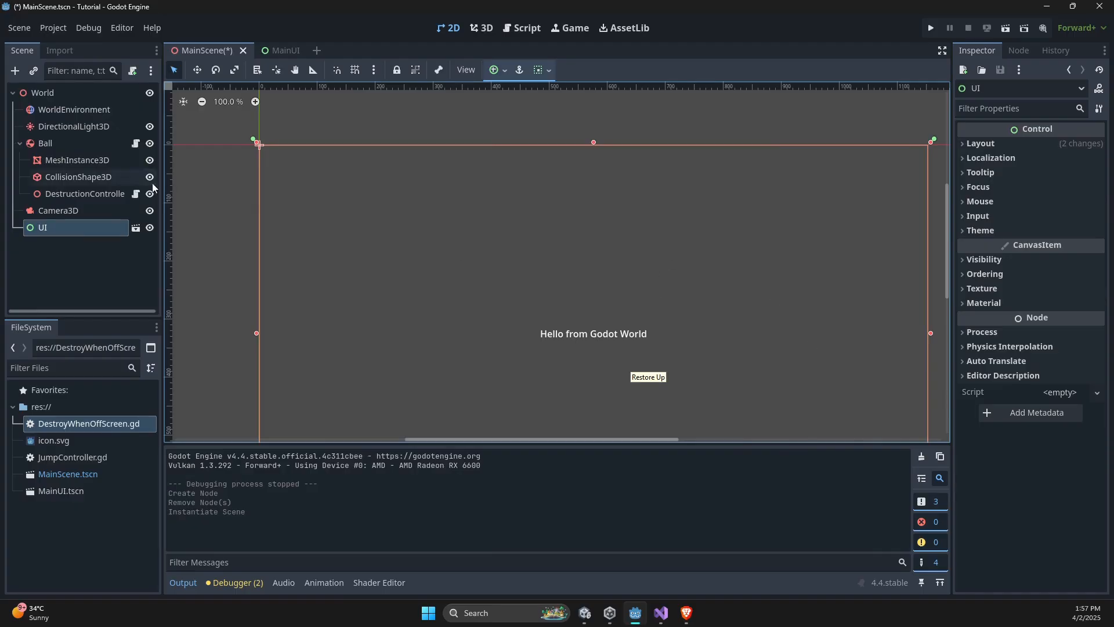
- Save MainScene and run the project to check the UI over the 3D scene
key(ctrl+s)
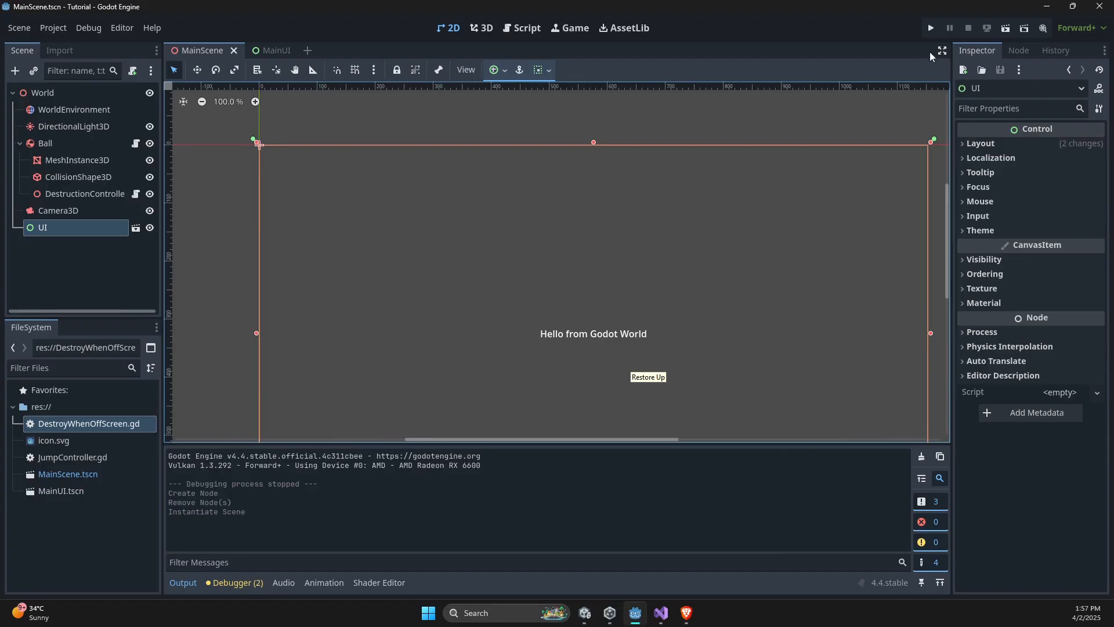
click(932, 28)
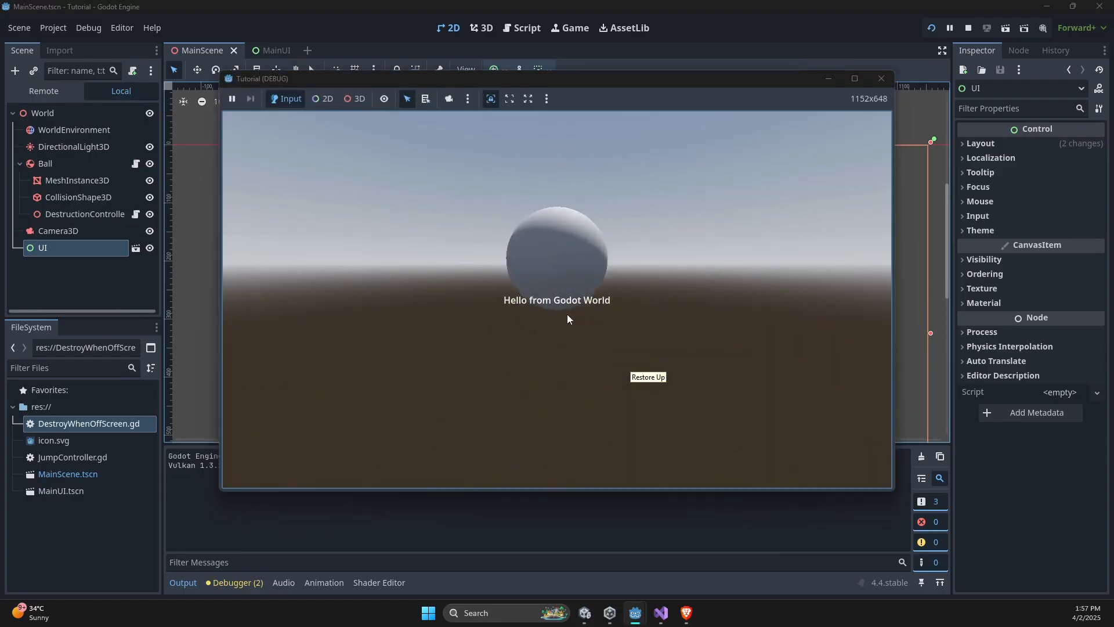
click(882, 78)
- Delete the instantiated UI node from the World node in MainScene
click(74, 214)
click(79, 227)
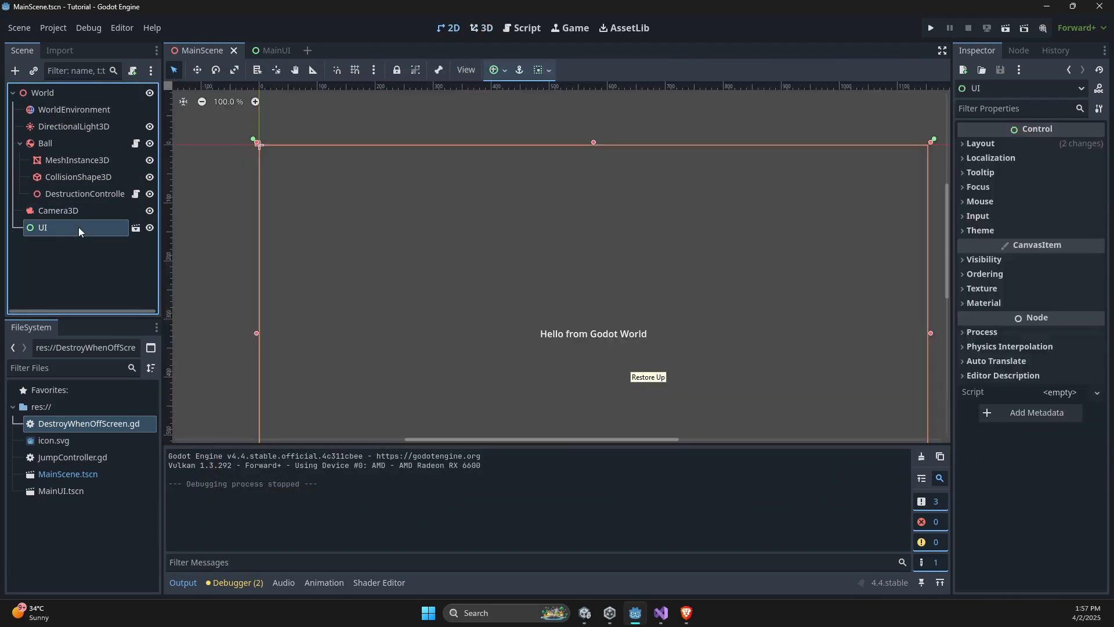
key(Delete)
click(530, 324)
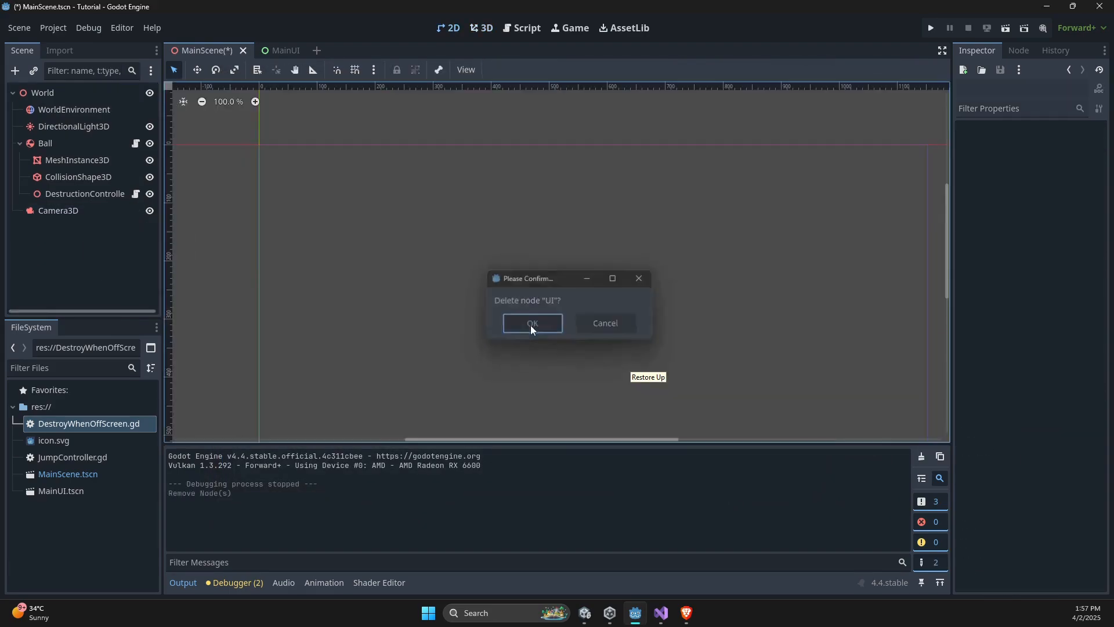
- Add a CanvasLayer node as a child of the World node in MainScene
click(50, 95)
right_click(49, 95)
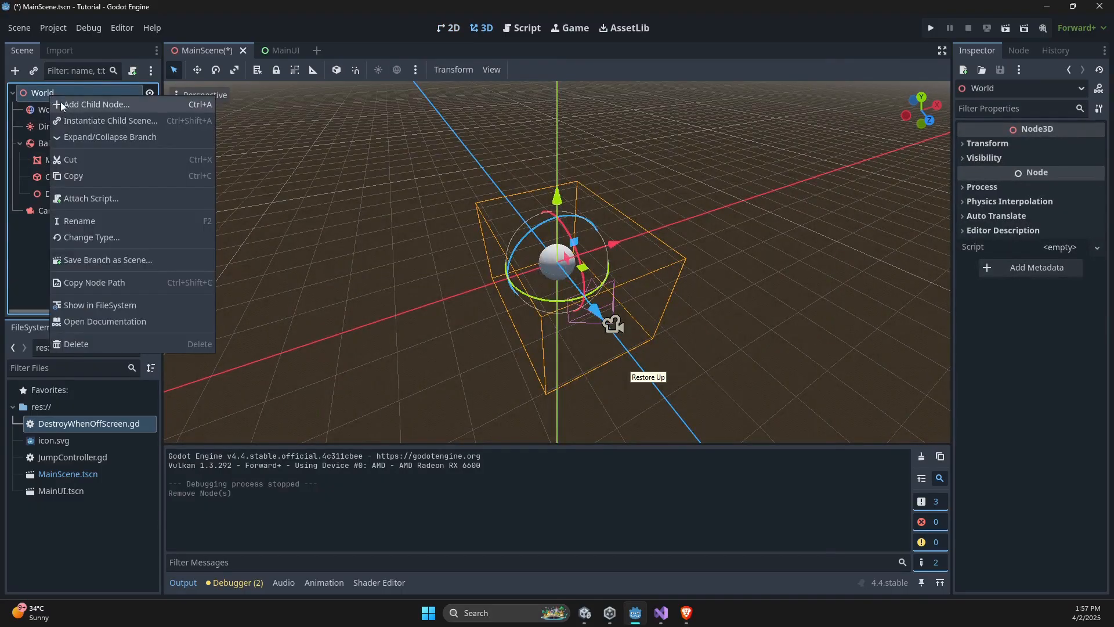
click(61, 103)
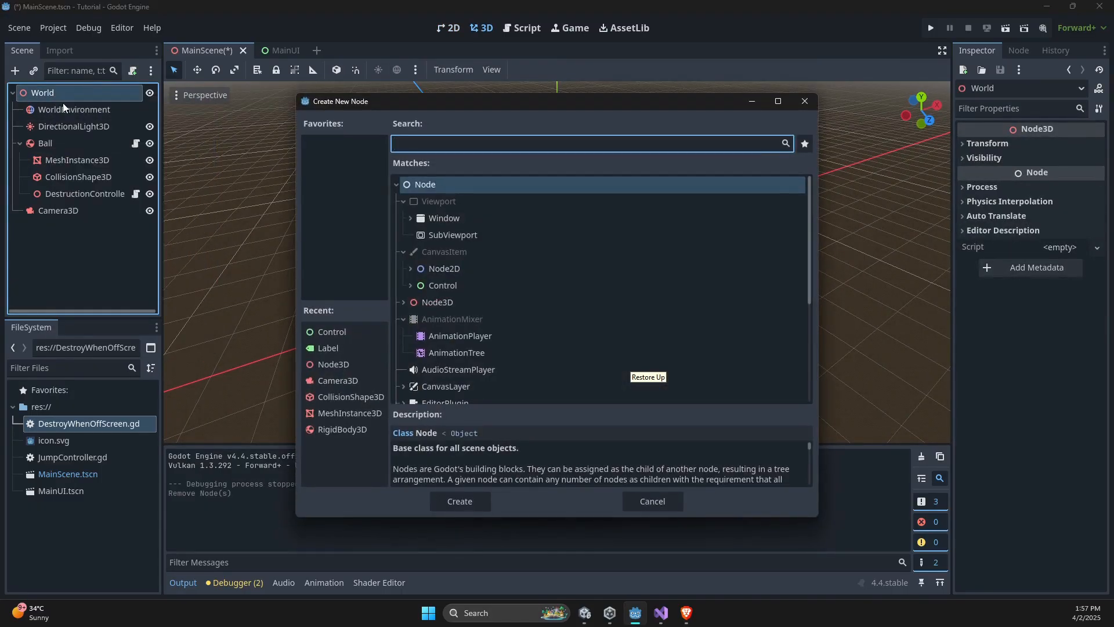
text(canva)
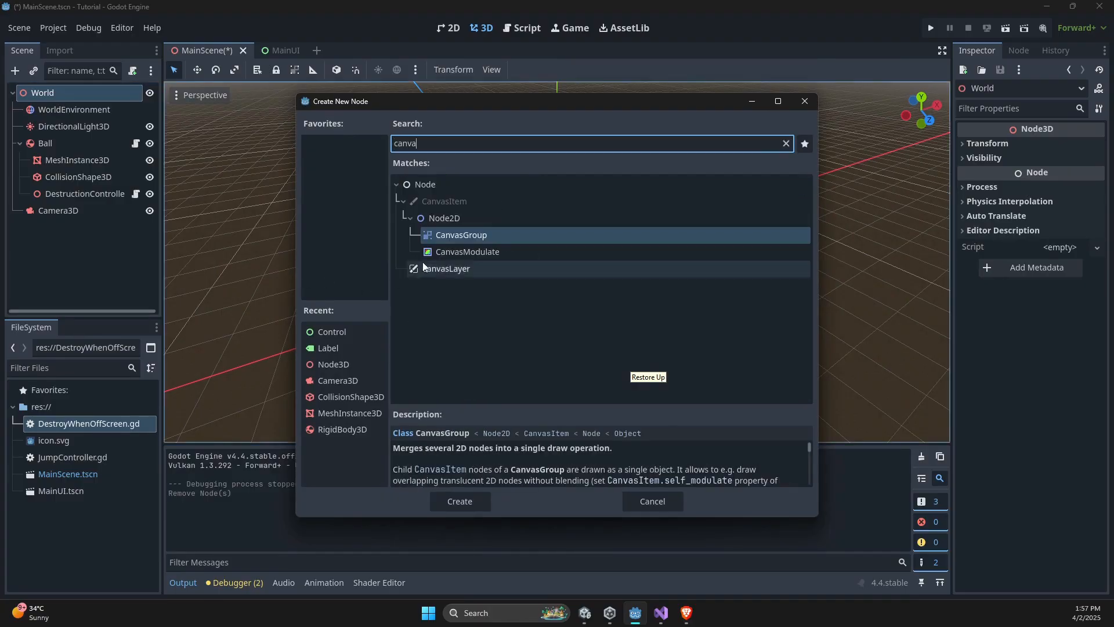
click(446, 269)
double_click(445, 269)
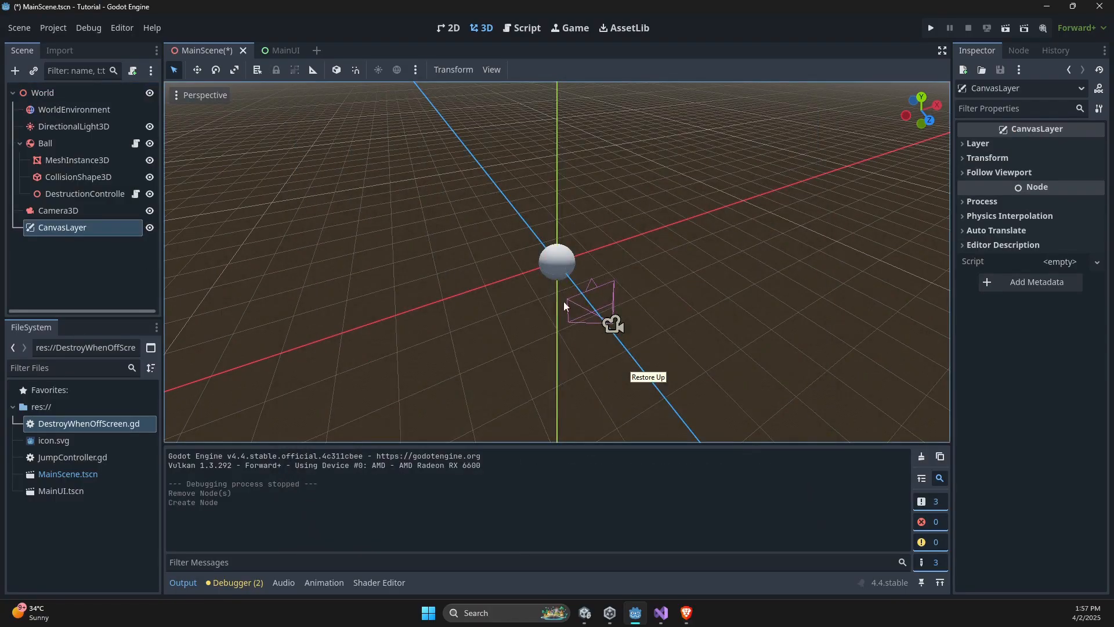
- Instantiate MainUI.tscn as a child scene of the CanvasLayer node
scroll(564, 301, down, 3)
middle_drag(564, 302, 629, 312)
scroll(544, 271, up, 6)
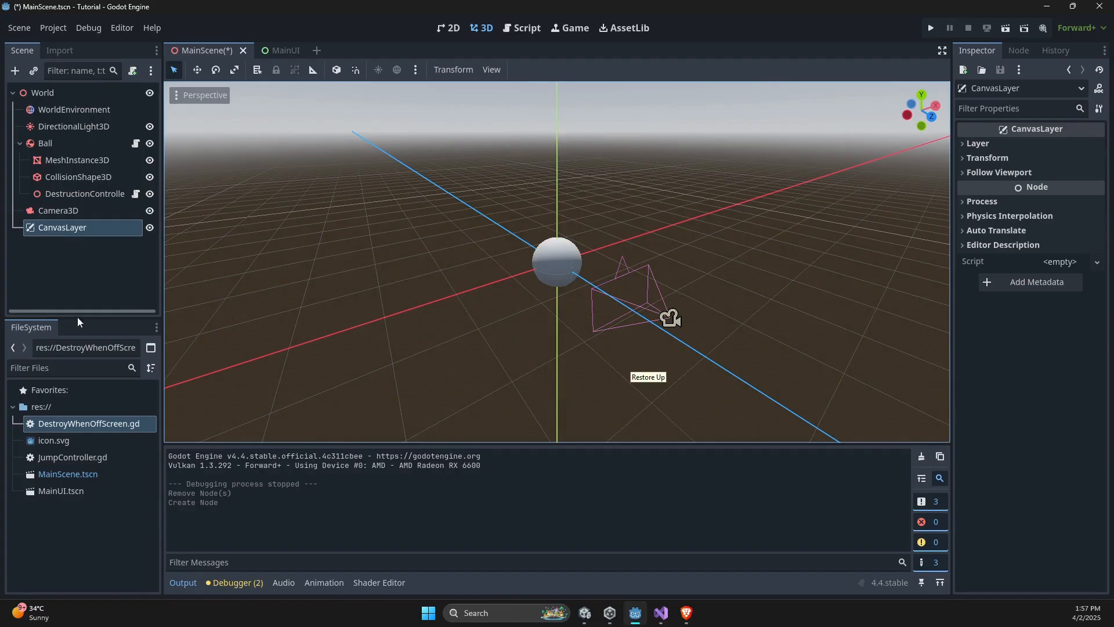
click(35, 72)
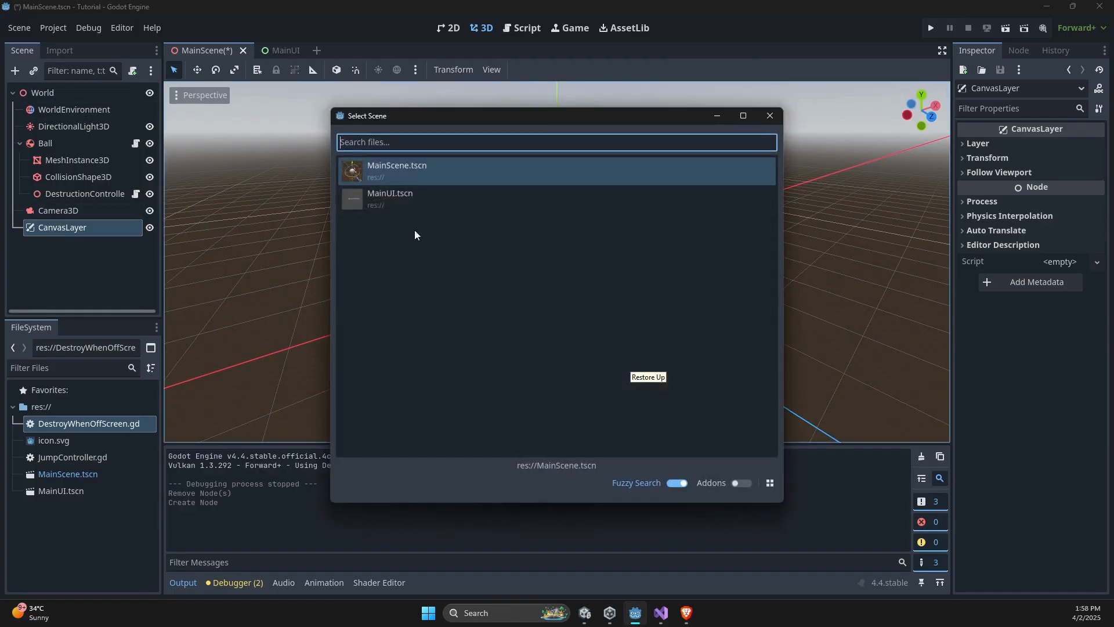
double_click(405, 199)
- Review the Ball, Camera3D, CanvasLayer and UI nodes in the scene tree and save MainScene
click(81, 229)
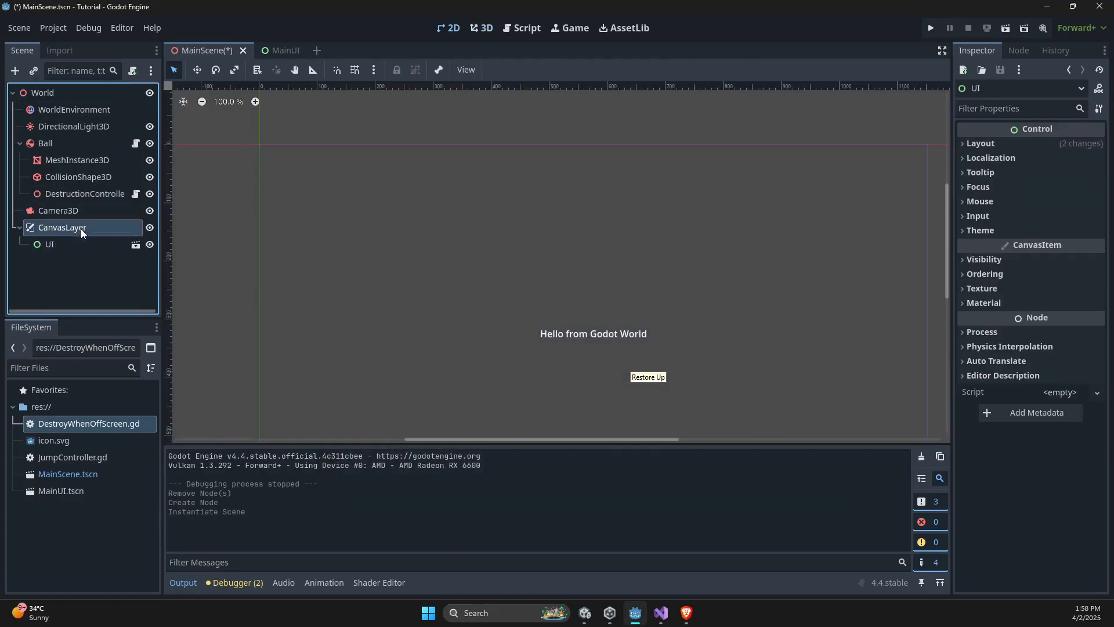
click(78, 141)
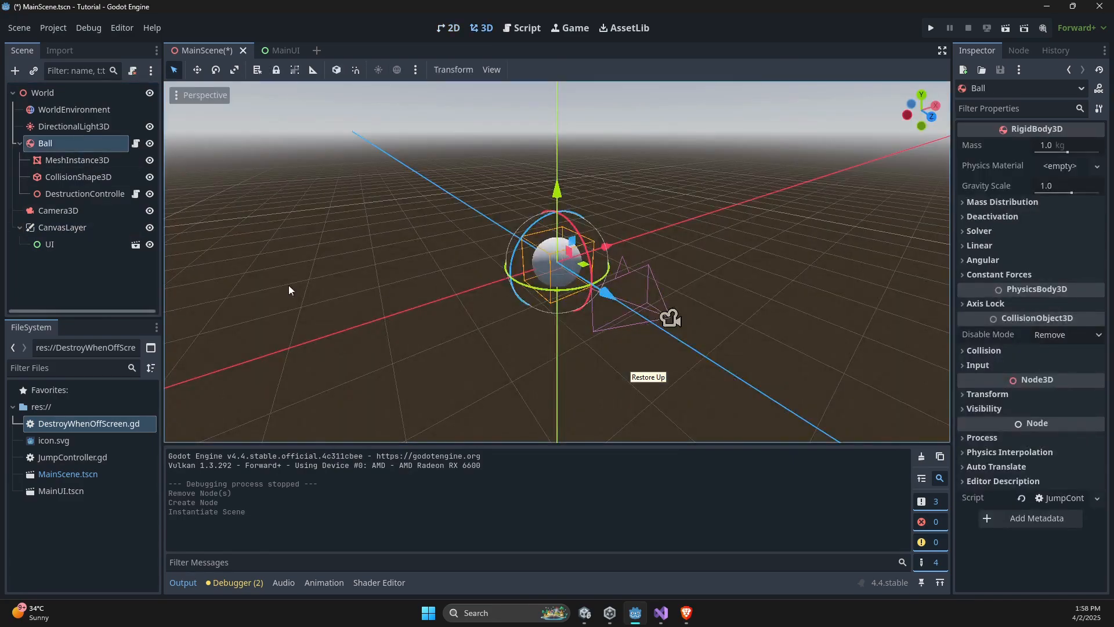
click(50, 212)
click(73, 229)
click(113, 246)
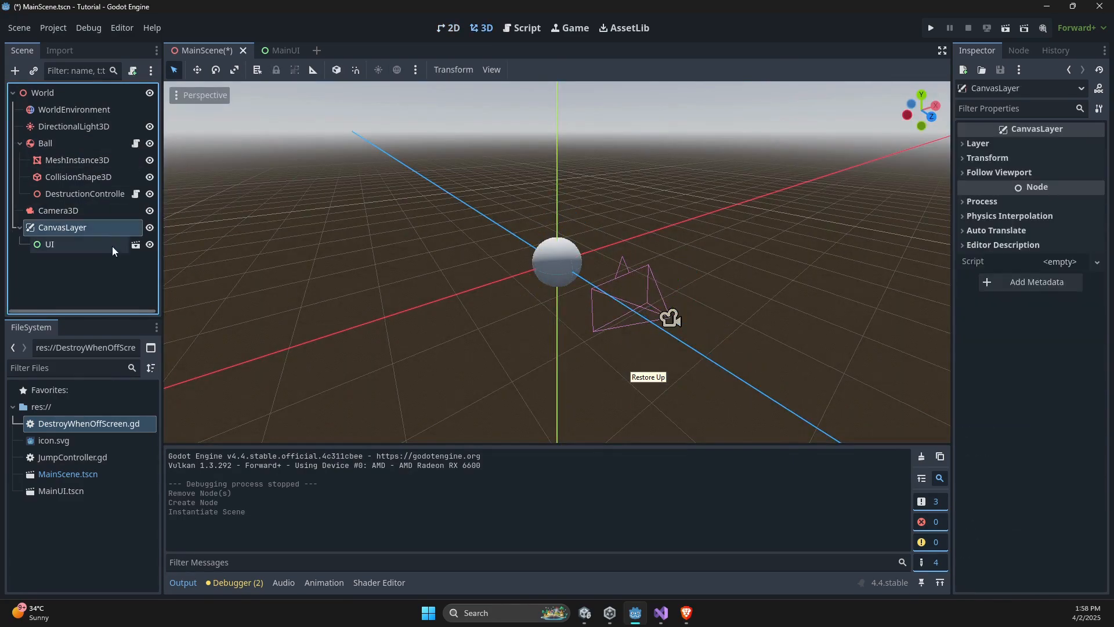
key(ctrl+s)
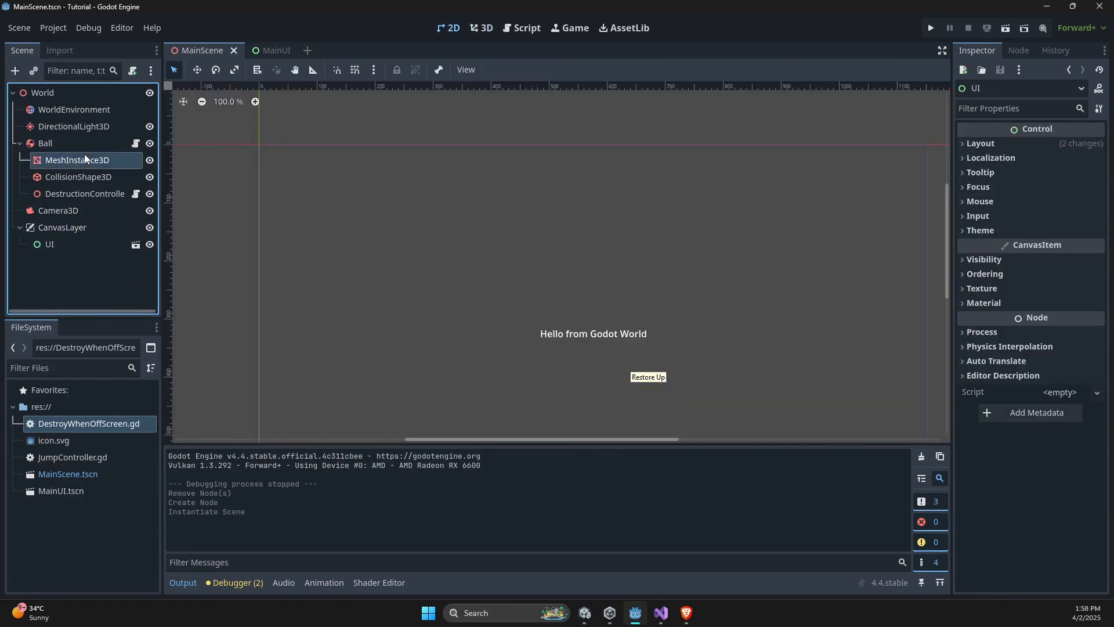
- Compare the Ball's 3D view with the 2D view of the UI nested under CanvasLayer
click(82, 144)
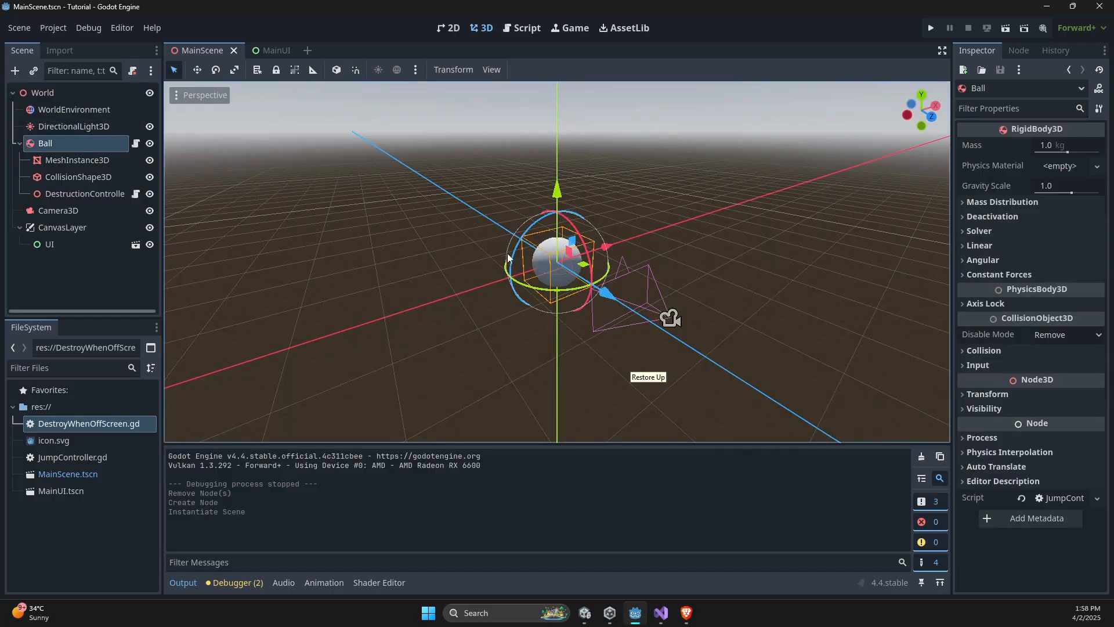
click(96, 230)
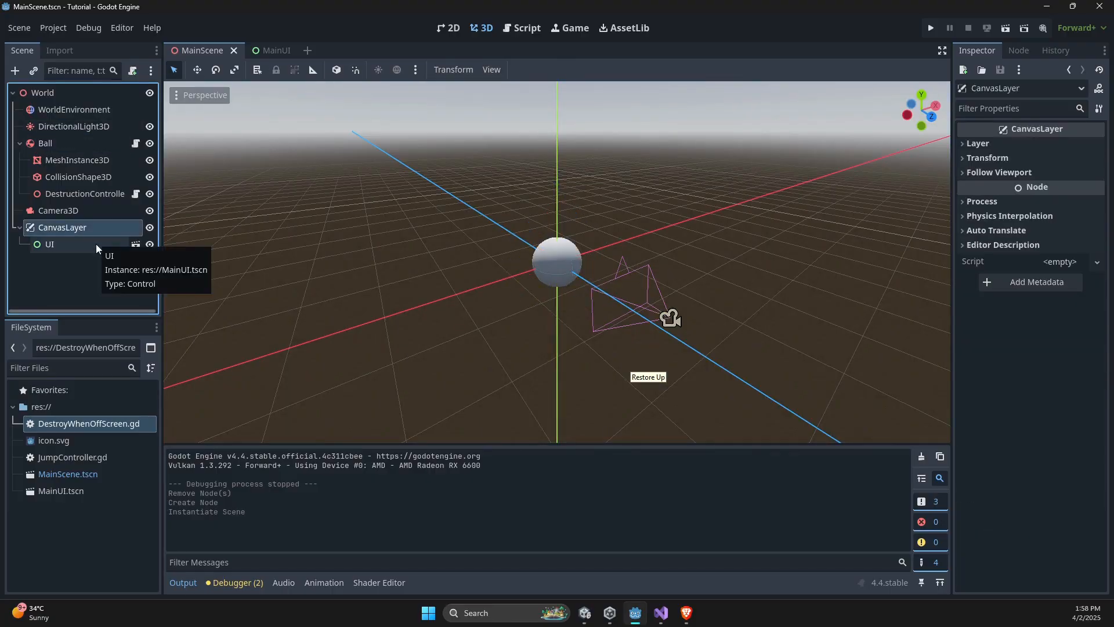
click(96, 244)
click(94, 227)
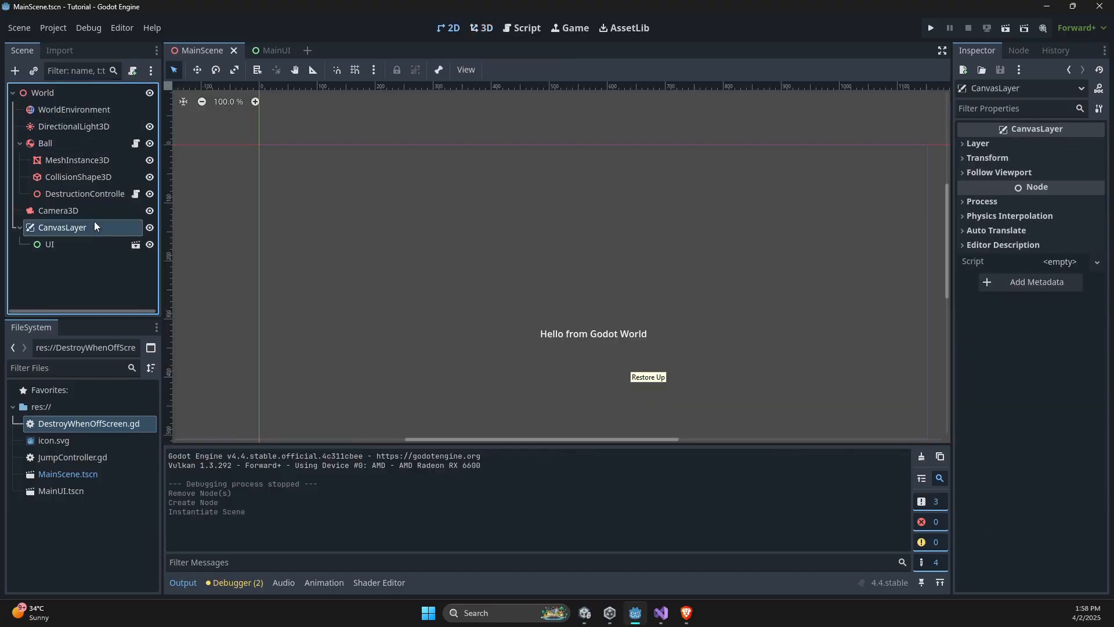
click(79, 109)
- Run the project to check the label over the 3D scene, make the ball jump, and close the game
click(933, 27)
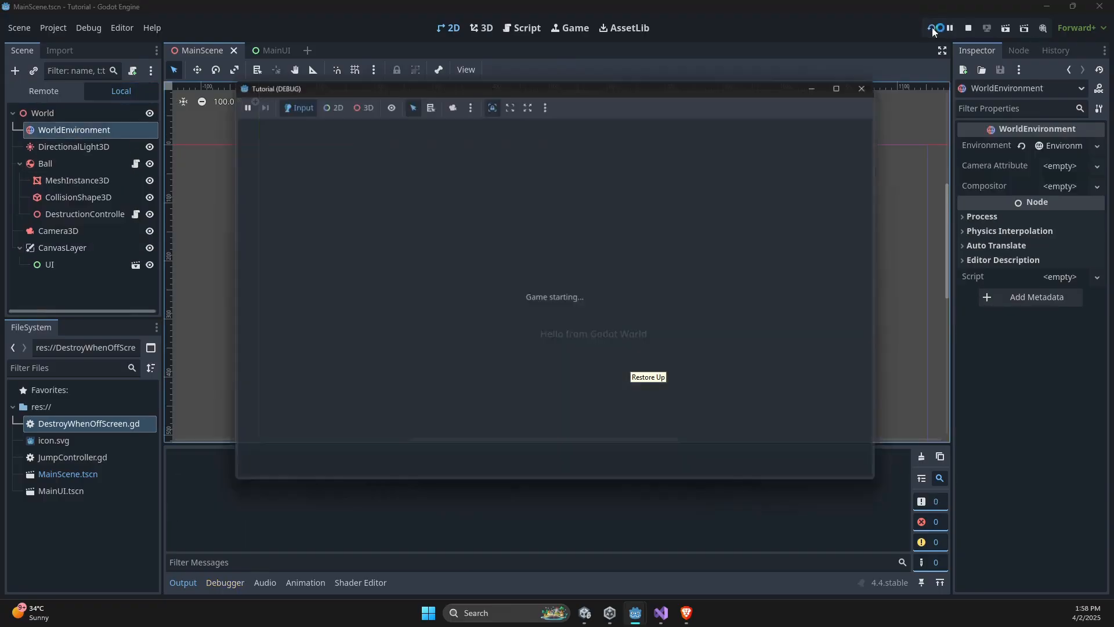
key(space)
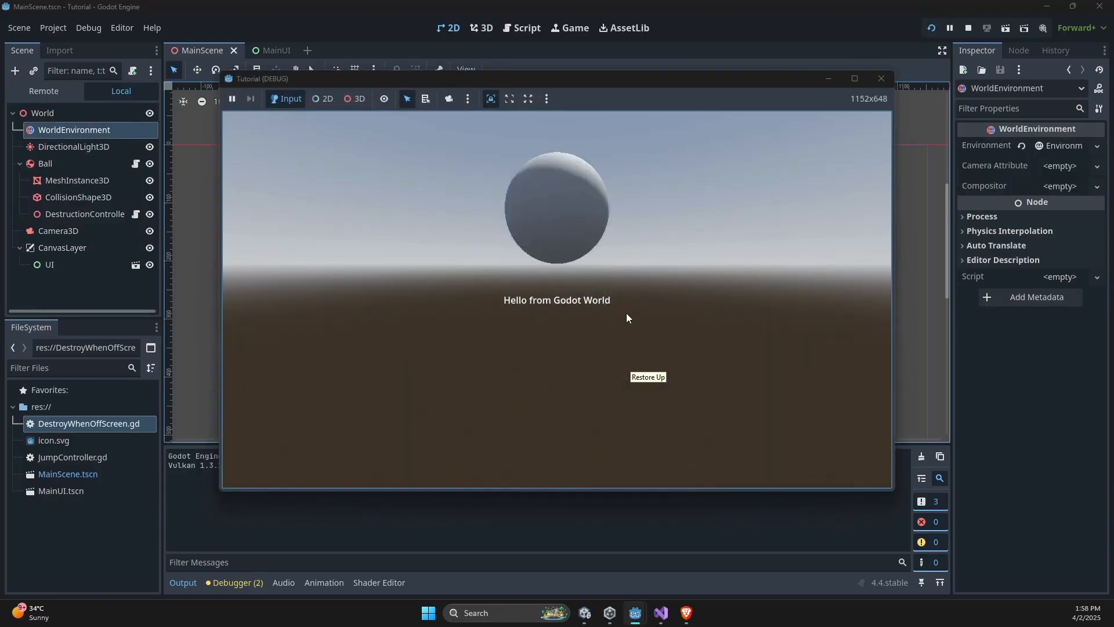
click(883, 81)
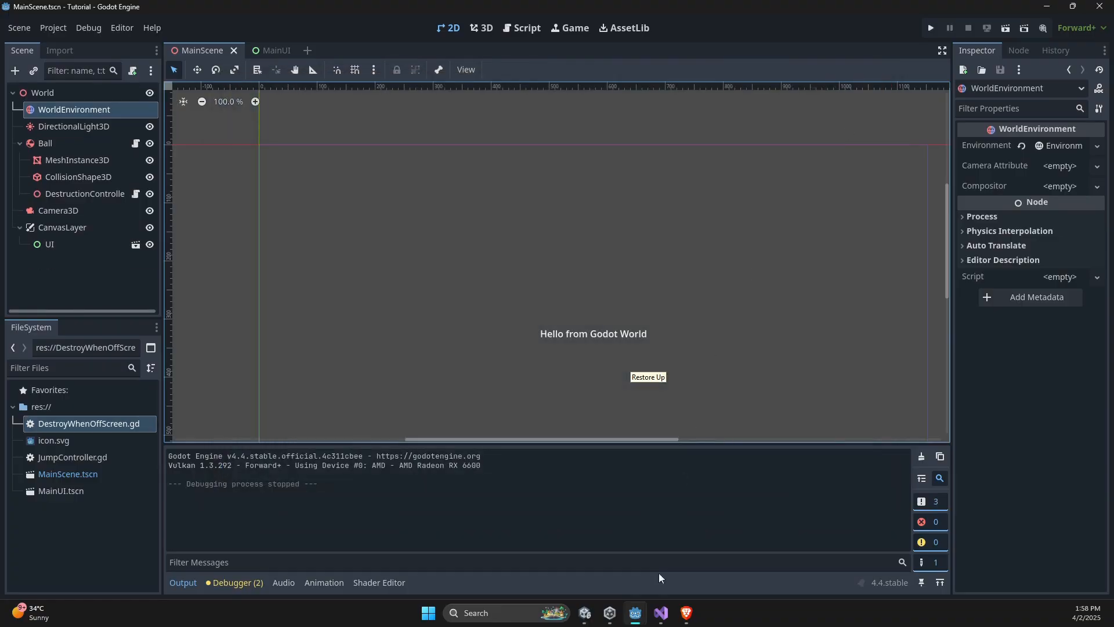
- Check the reference UI layout in Unity and, back in Godot's MainUI scene, anchor the Label to the top center
click(596, 616)
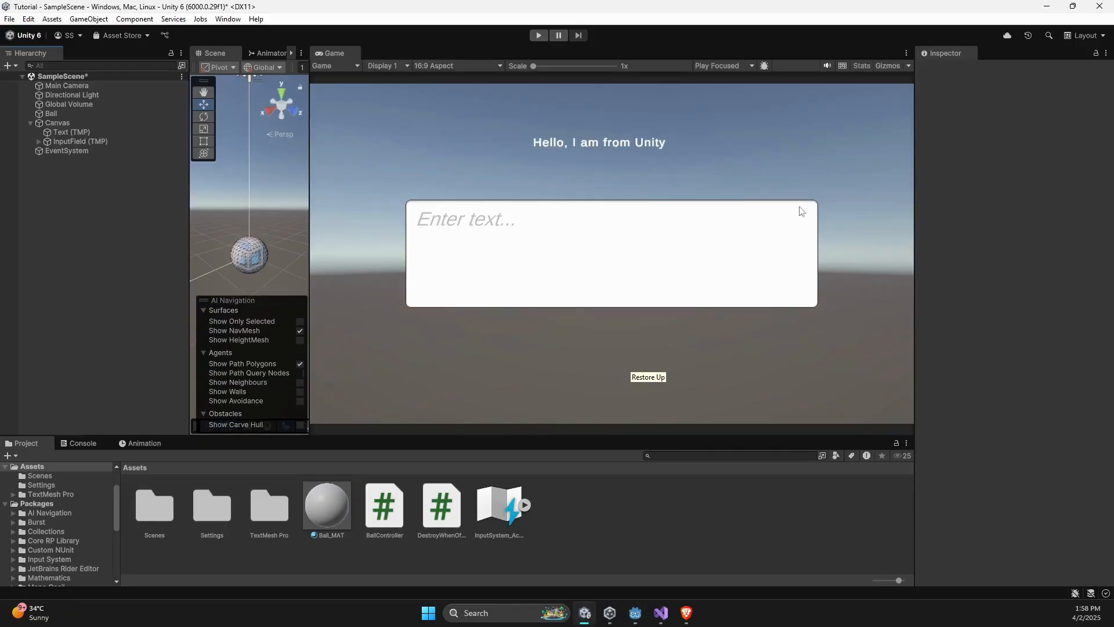
click(1047, 6)
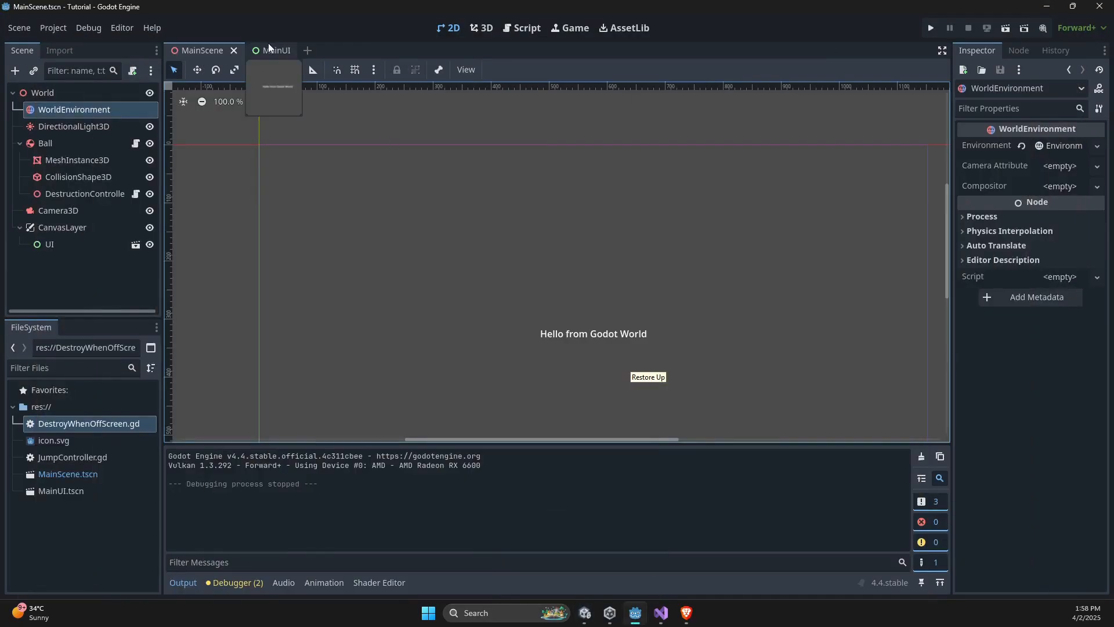
click(269, 49)
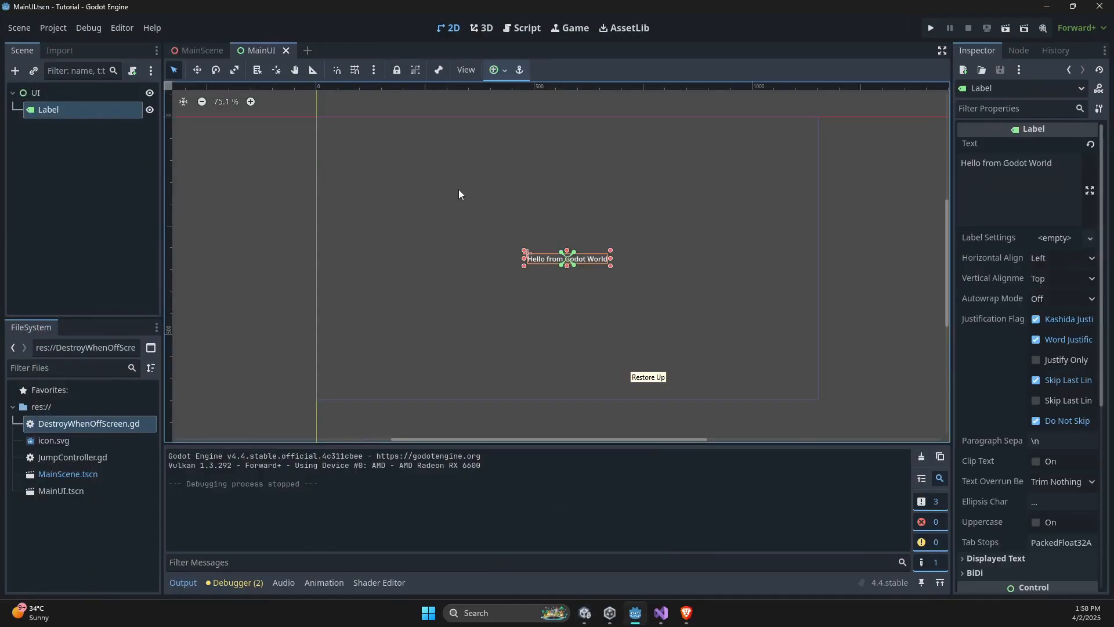
click(498, 71)
click(523, 114)
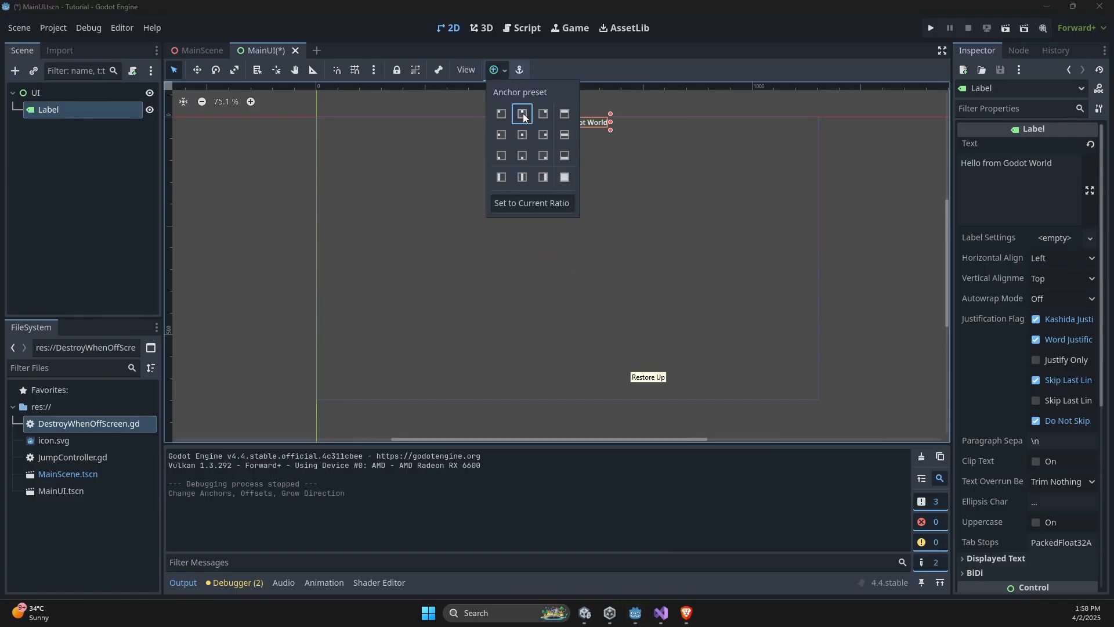
click(98, 197)
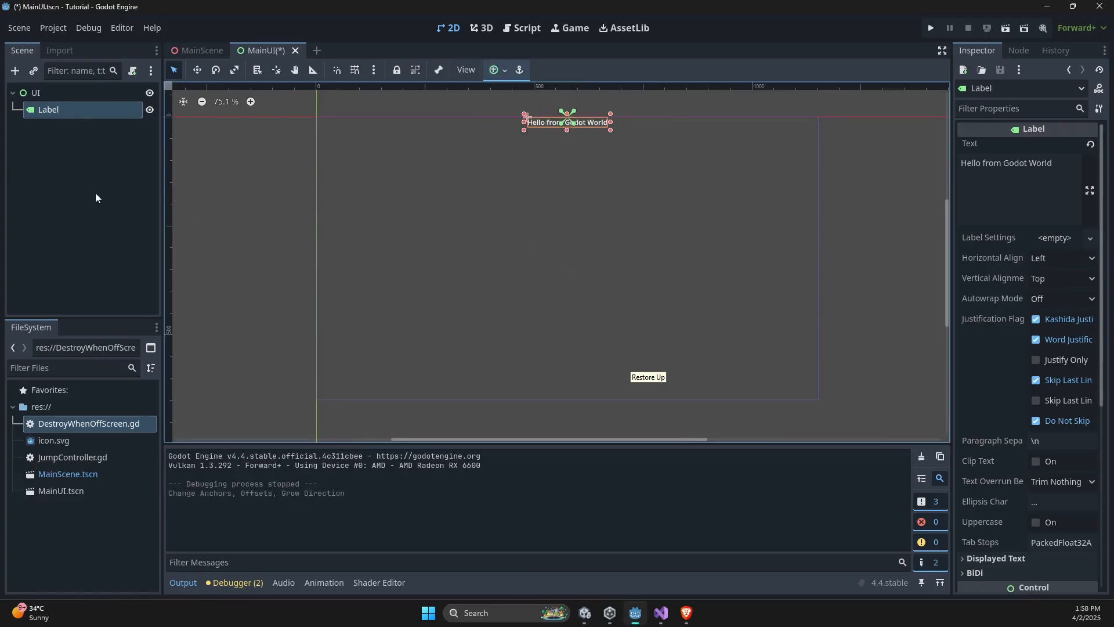
- Add a TextEdit node as a child of the UI node in MainUI
right_click(50, 91)
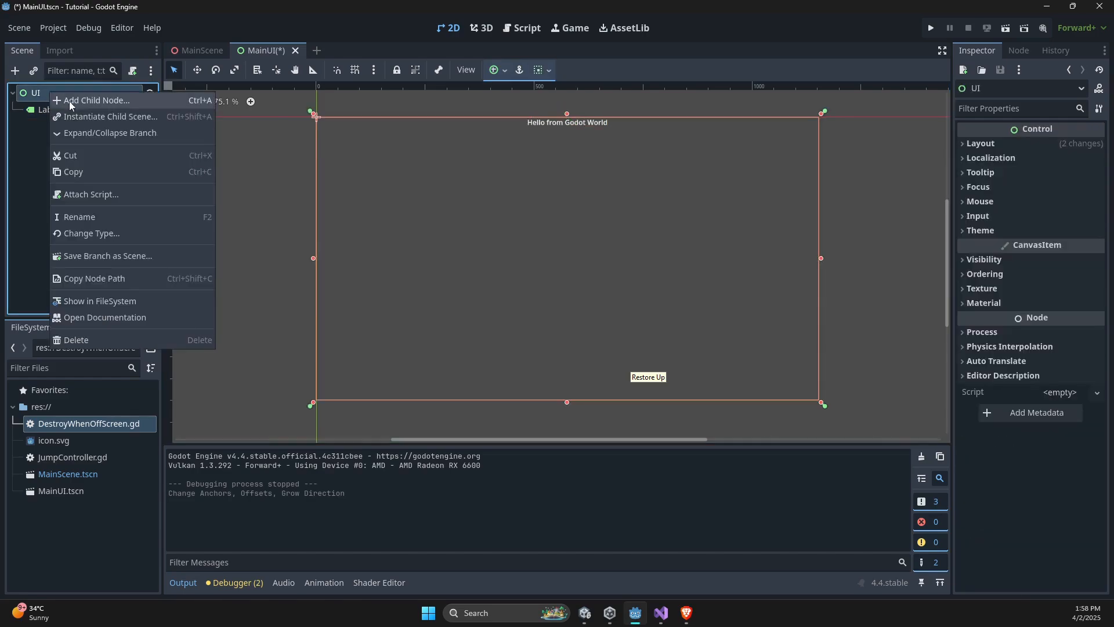
click(69, 101)
key(BackSpace)
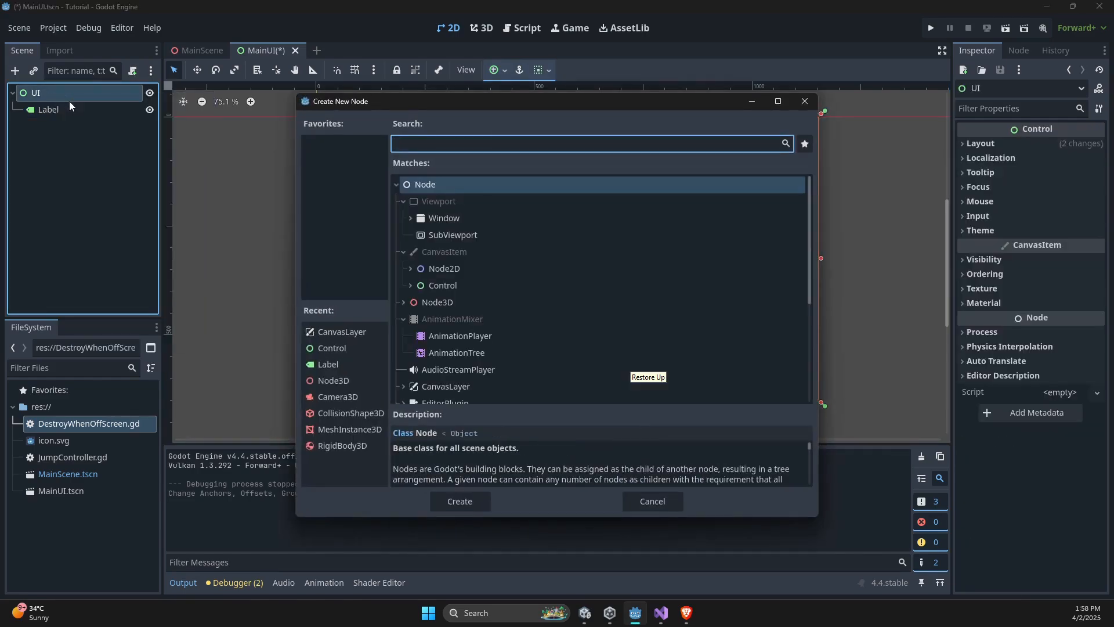
click(411, 286)
scroll(421, 299, down, 3)
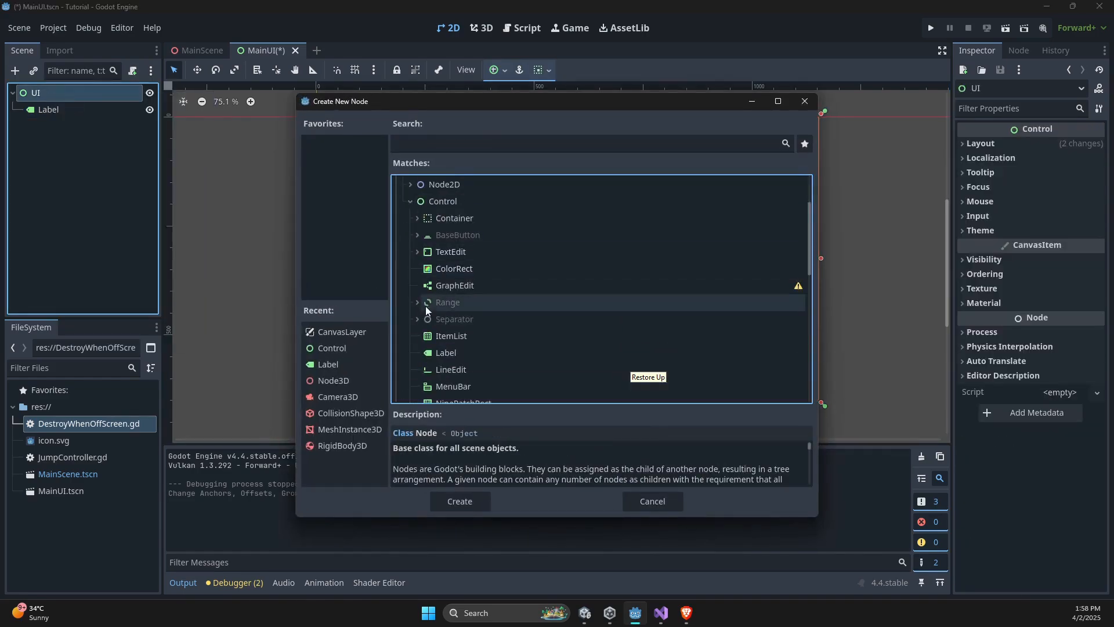
click(455, 259)
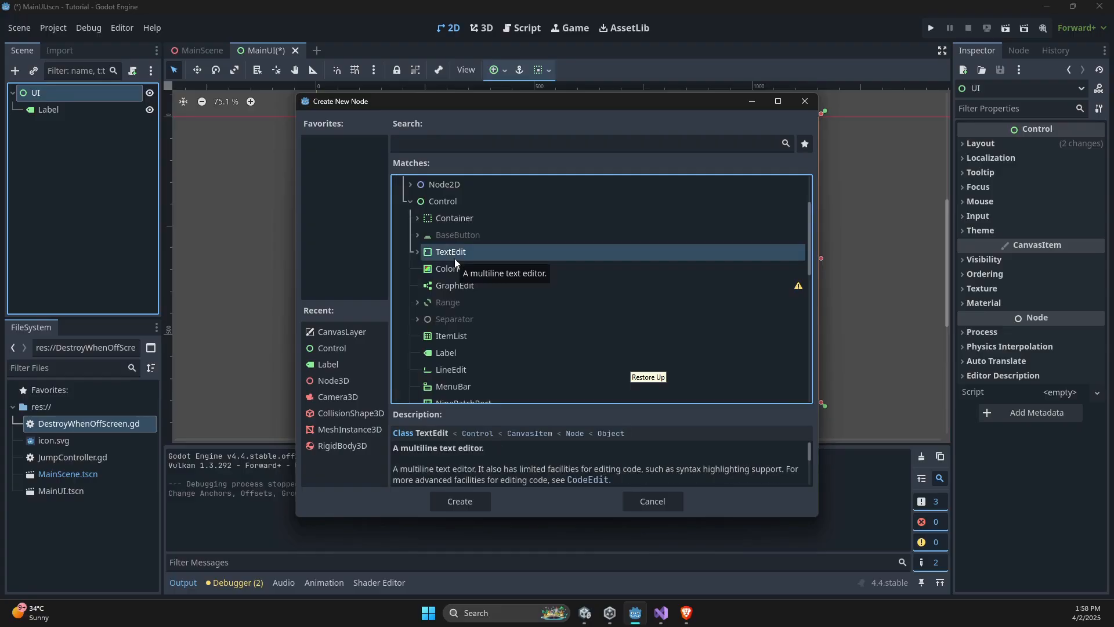
click(452, 502)
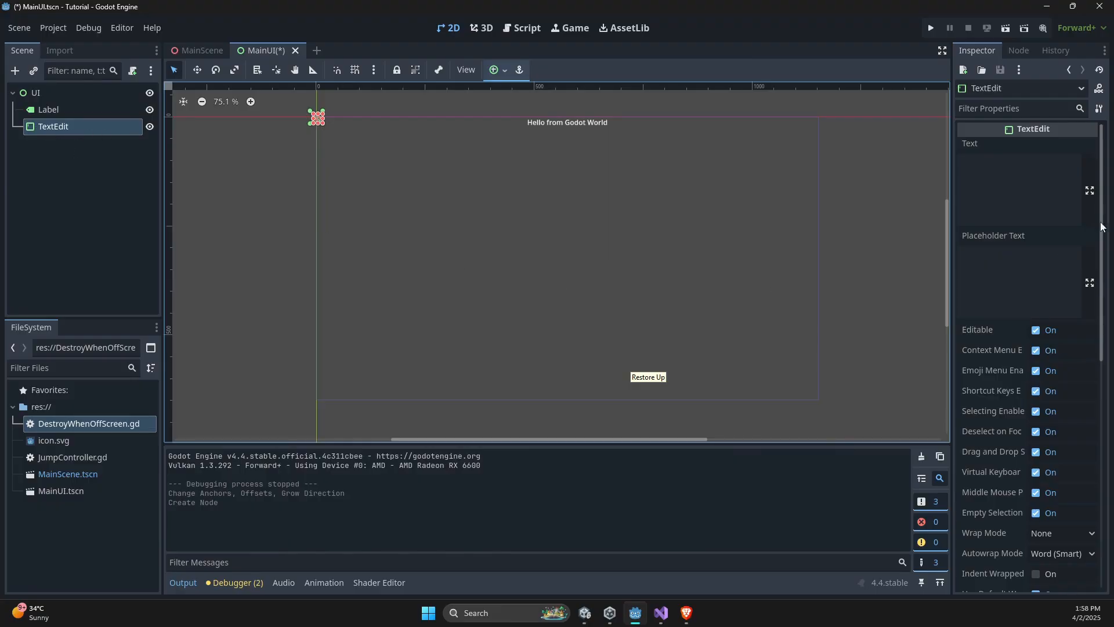
- Set the TextEdit's placeholder text to "Enter something"
click(1038, 289)
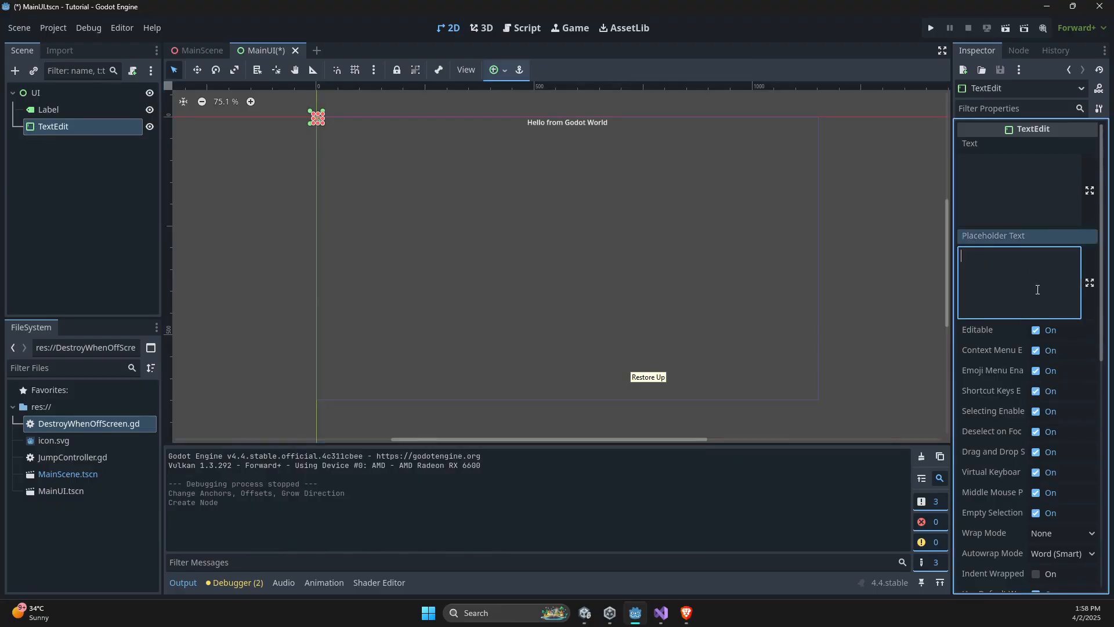
text(Enter something)
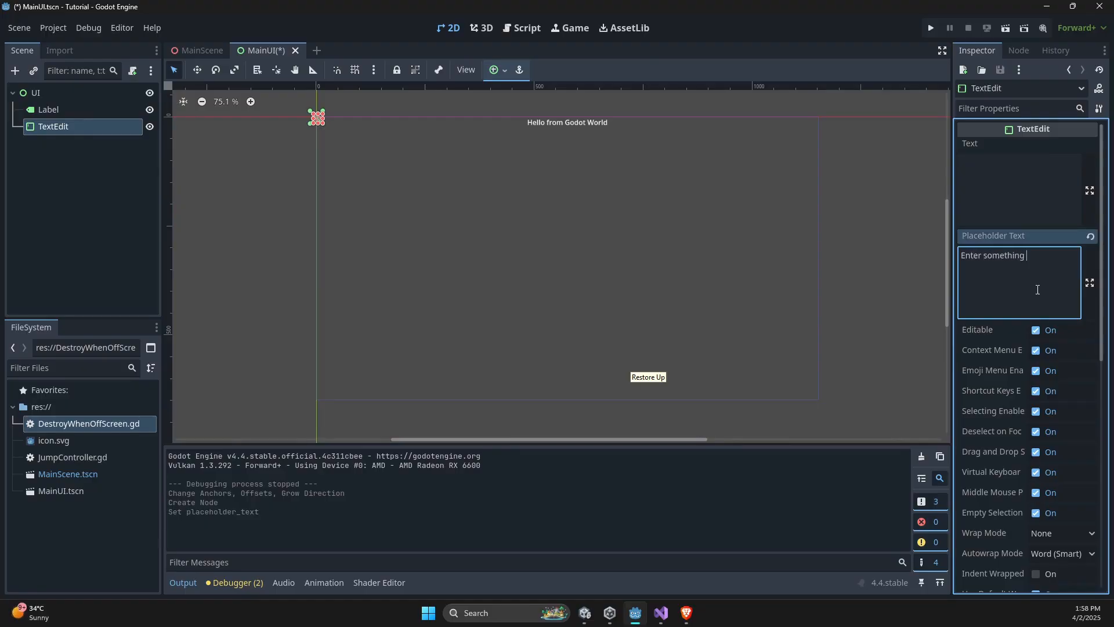
- Set the TextEdit's custom minimum size to 300 px in x and 80 px in y
scroll(1031, 267, down, 10)
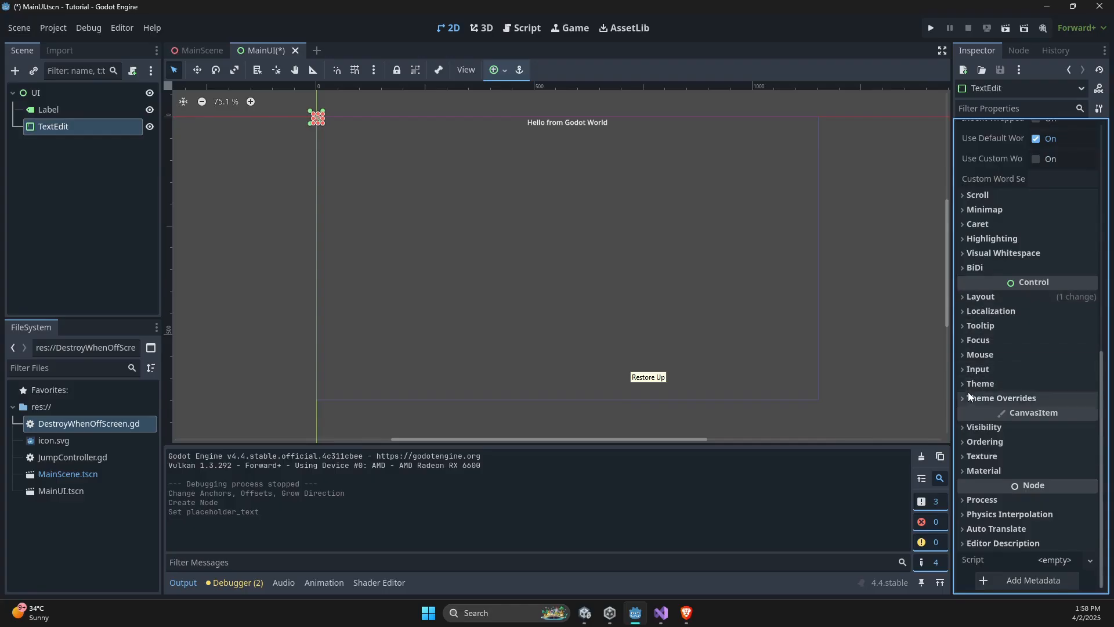
click(966, 299)
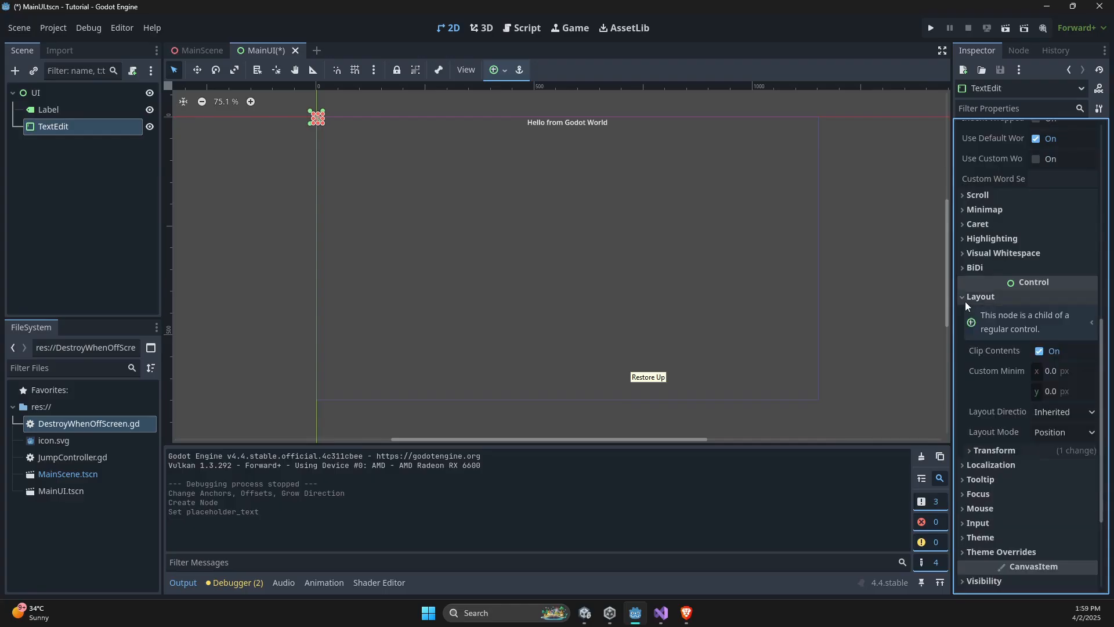
click(973, 451)
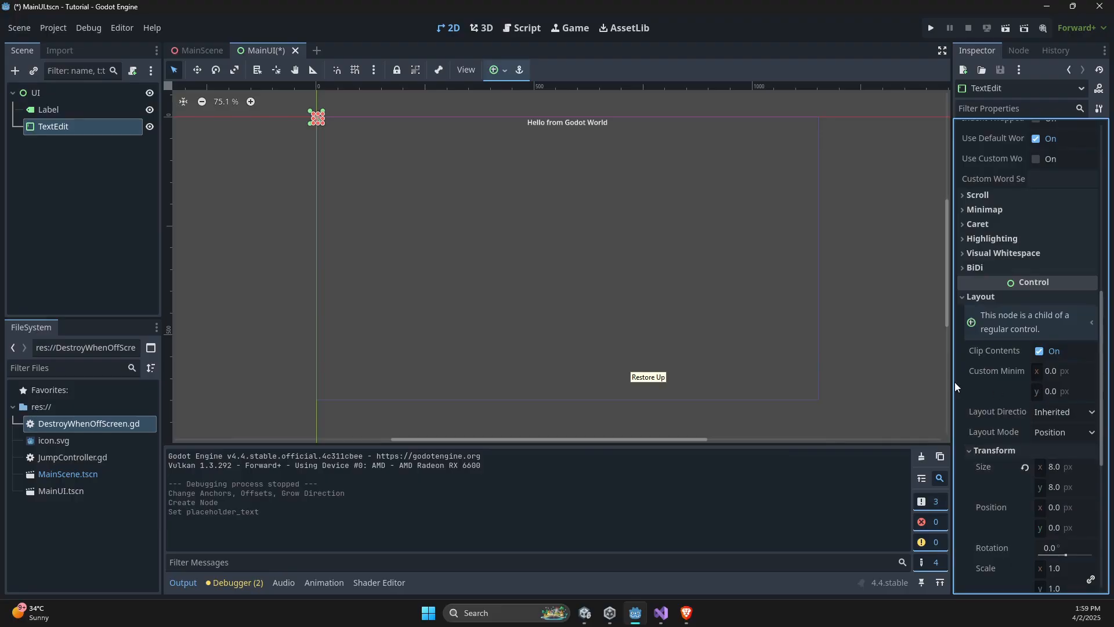
drag(952, 382, 865, 371)
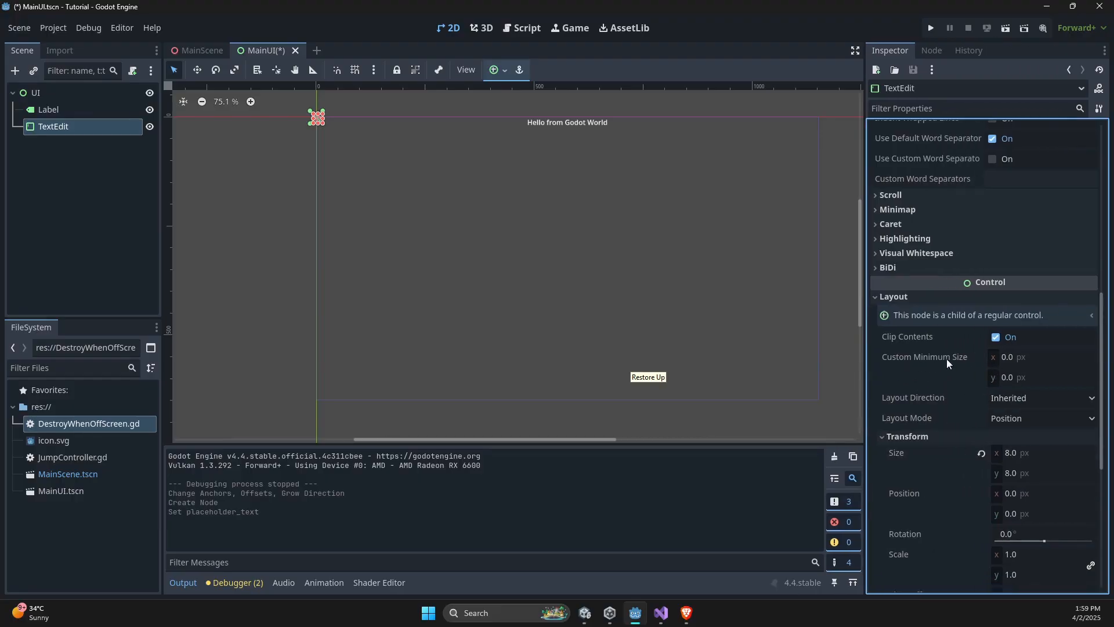
click(1005, 360)
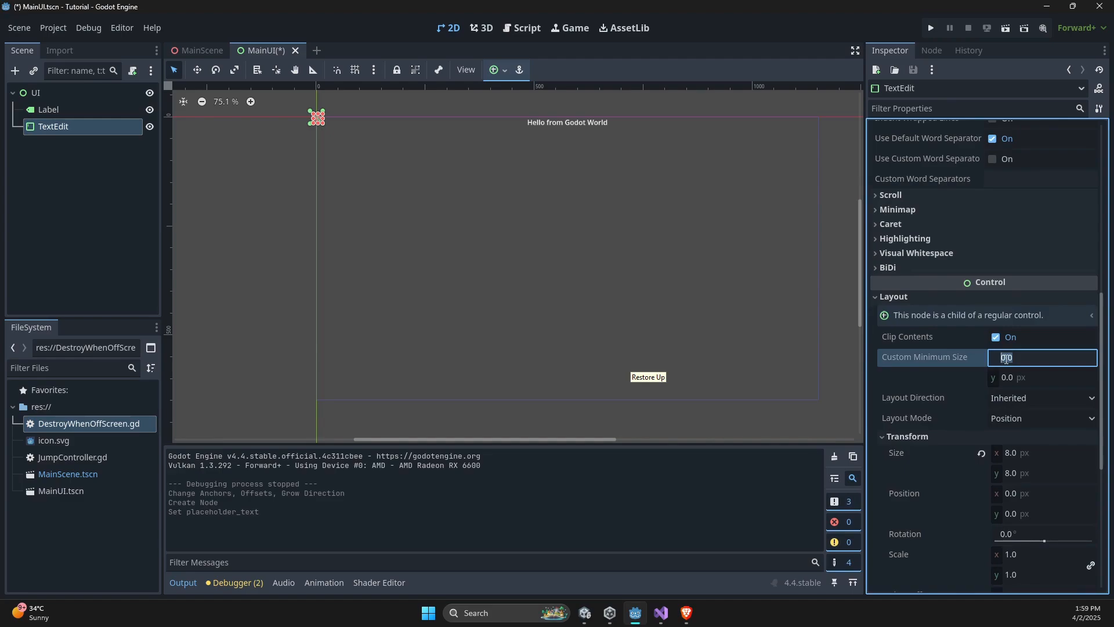
text(300)
key(Tab)
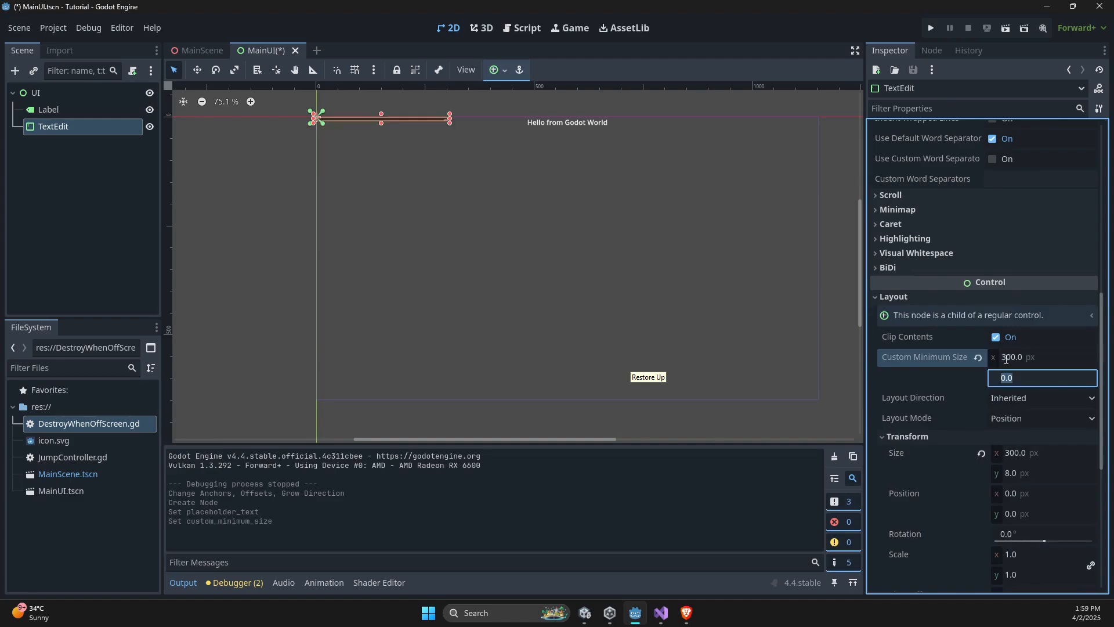
text(80)
key(Return)
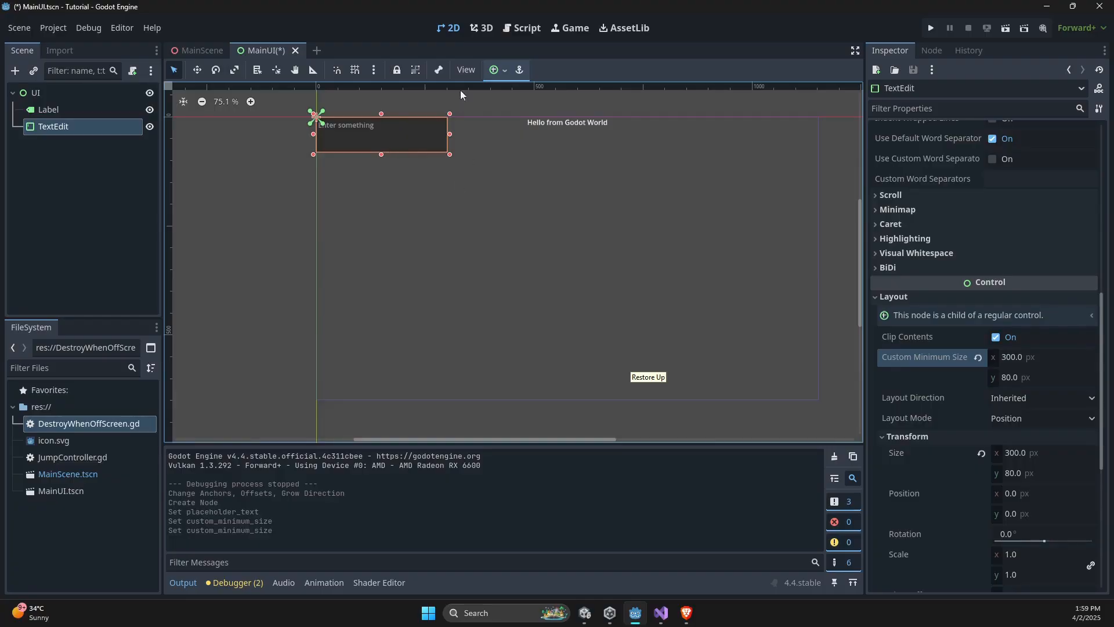
- Apply the Center anchor preset to the TextEdit
click(495, 70)
click(522, 135)
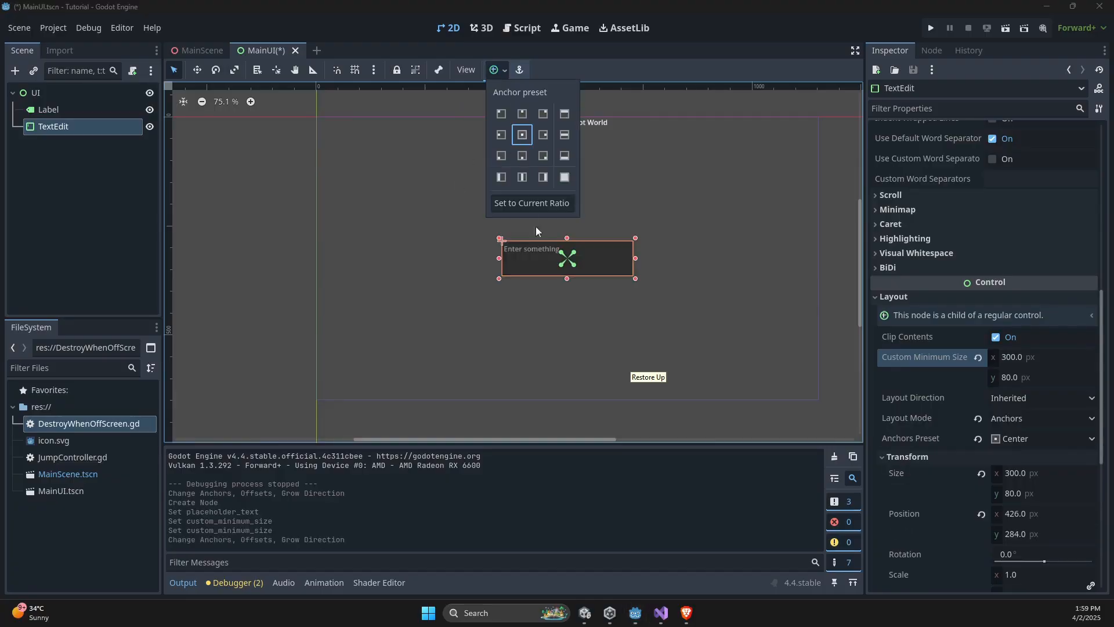
click(309, 204)
- Save MainUI, run the project and enter sample text in the game's text field
key(ctrl+s)
click(931, 28)
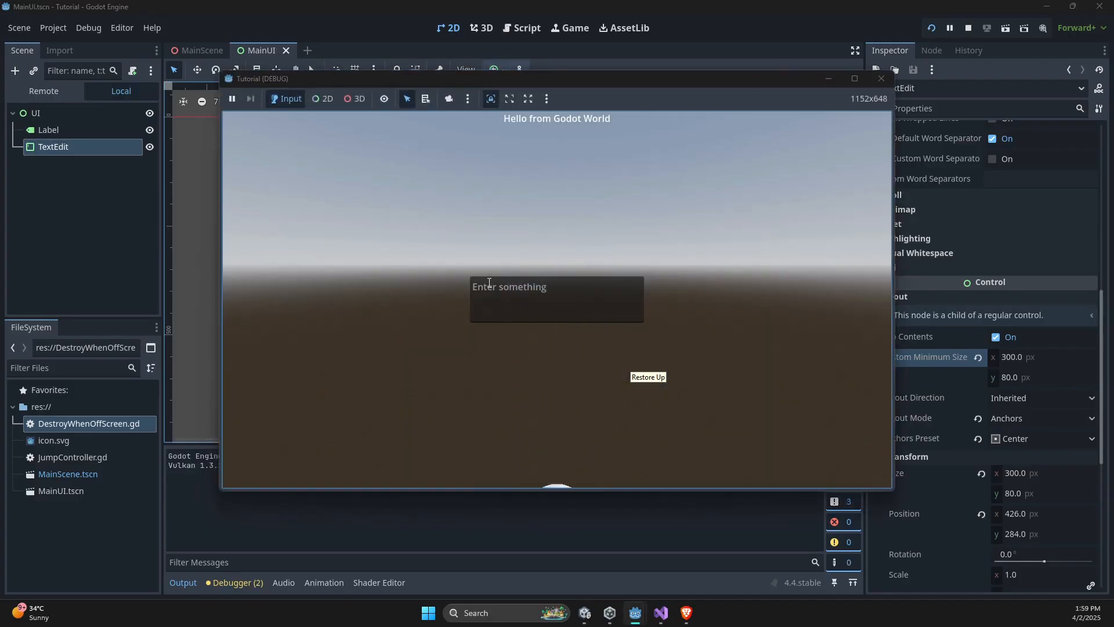
click(512, 297)
text(klsdmkdmklc sd sdcsmcs)
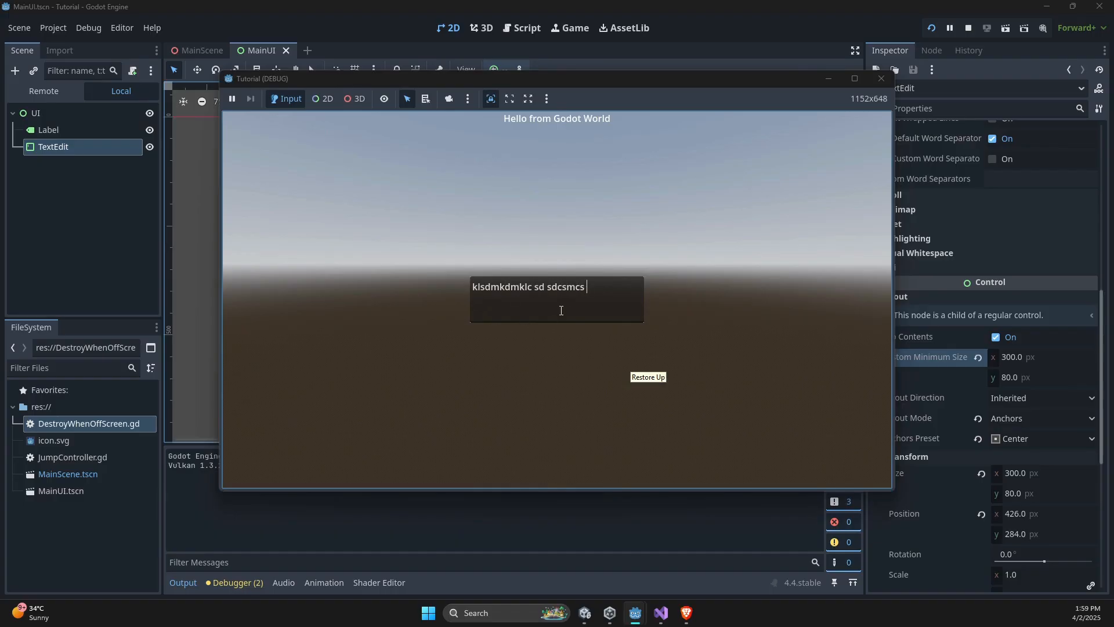